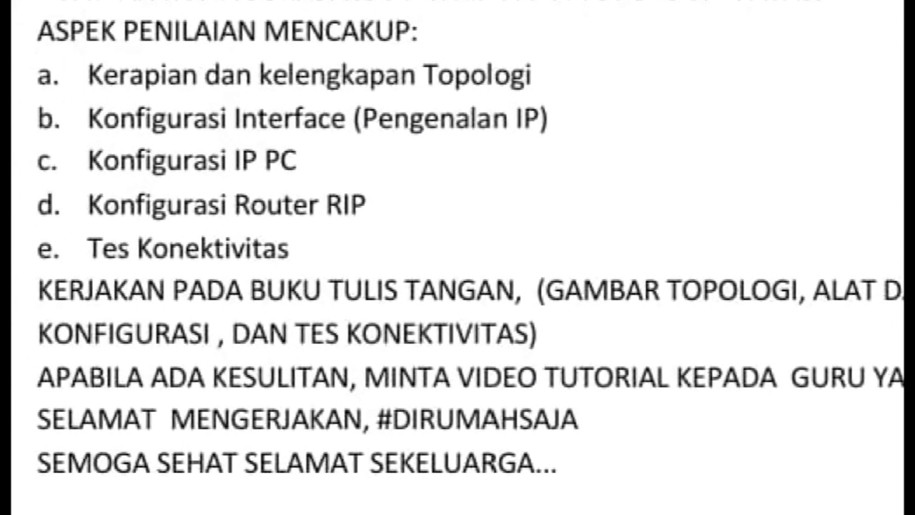
# - Switch to the Packet Tracer topology and move PC1 and the Net 60.0.0.0 label closer to Switch0
pyautogui.click(461, 508)
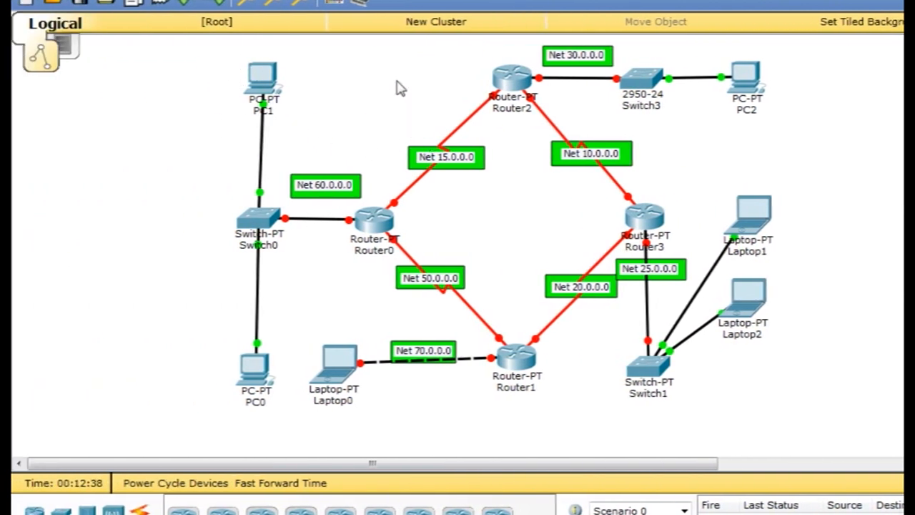
pyautogui.moveTo(220, 37); pyautogui.dragTo(283, 116)
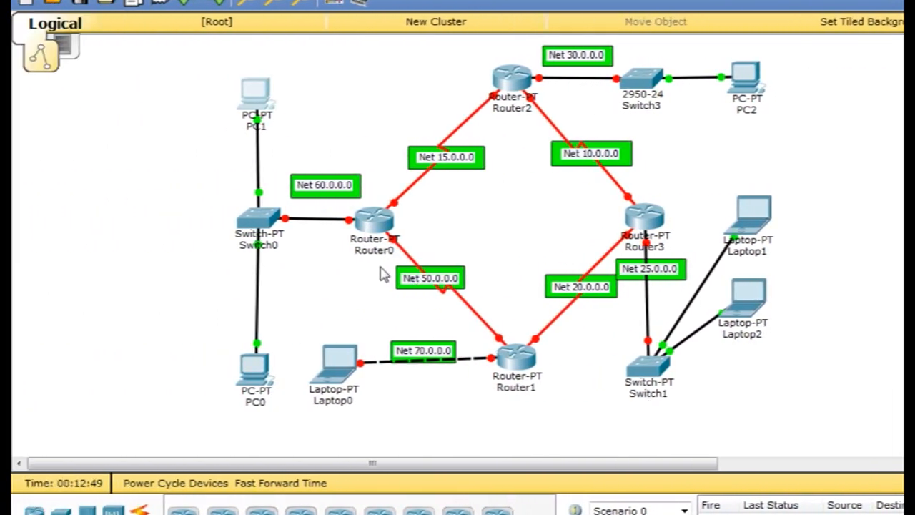
pyautogui.moveTo(262, 226)
pyautogui.moveTo(285, 159); pyautogui.dragTo(349, 181)
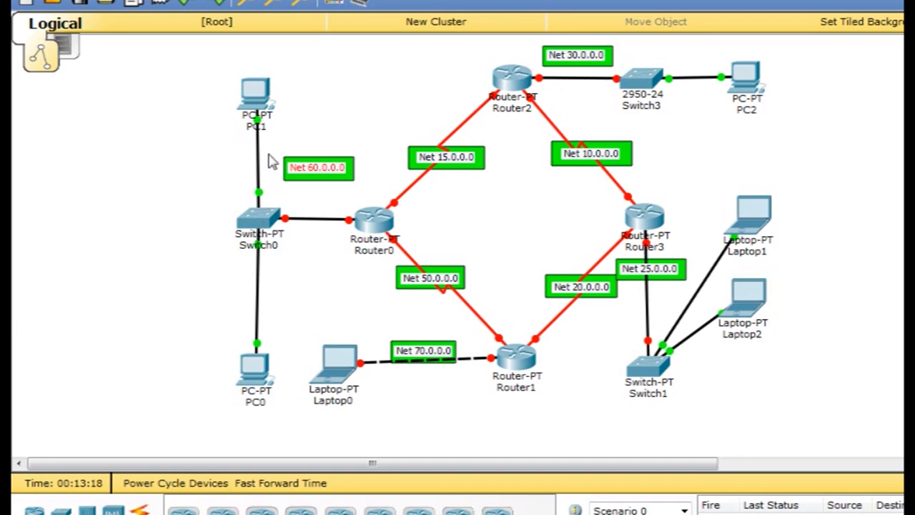
pyautogui.moveTo(265, 104); pyautogui.dragTo(252, 145)
pyautogui.moveTo(381, 226)
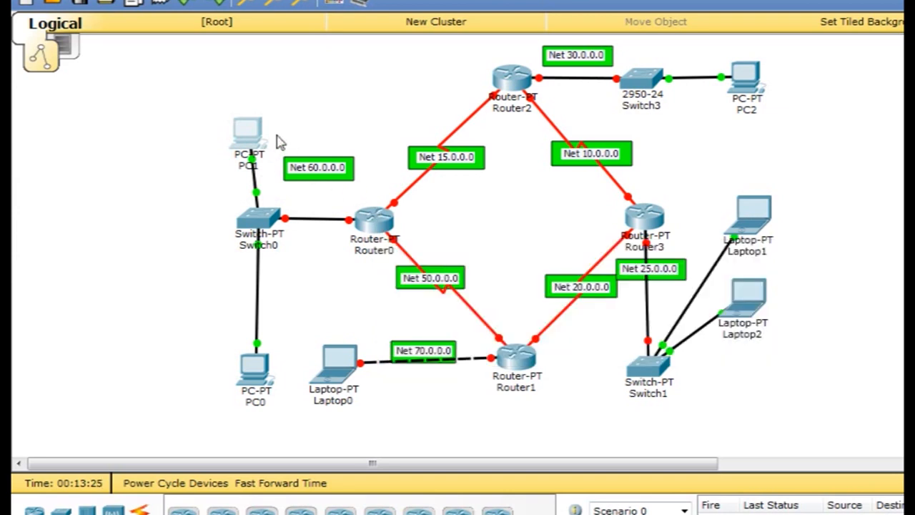
pyautogui.moveTo(276, 149); pyautogui.dragTo(346, 185)
pyautogui.moveTo(250, 143); pyautogui.dragTo(256, 123)
# - Move PC0 closer to Switch0, reposition PC1 with the Net 60.0.0.0 label, and shift Switch0 into line between the two PCs
pyautogui.moveTo(256, 368); pyautogui.dragTo(251, 335)
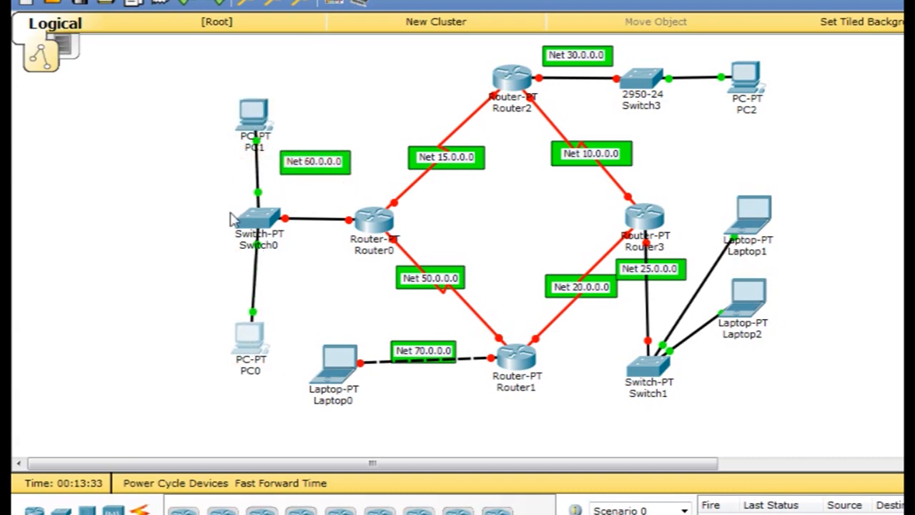
pyautogui.moveTo(246, 123); pyautogui.dragTo(340, 196)
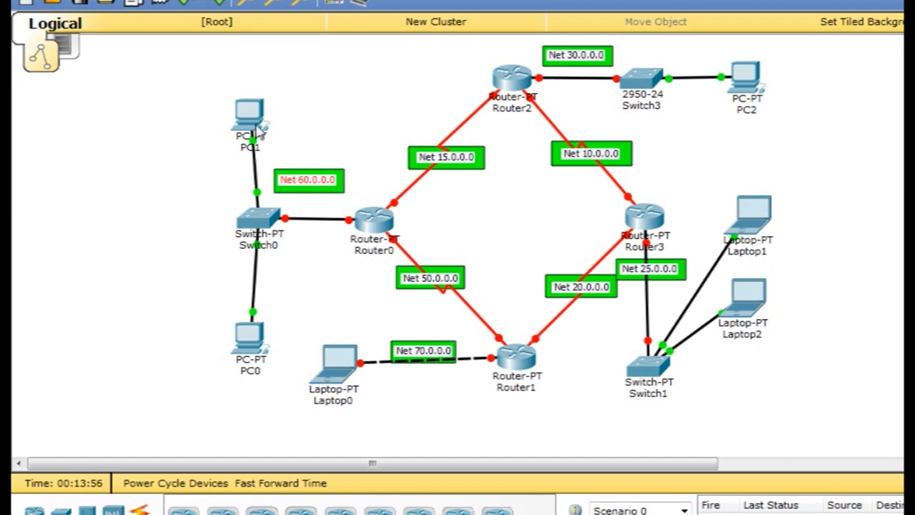
pyautogui.moveTo(261, 218); pyautogui.dragTo(253, 237)
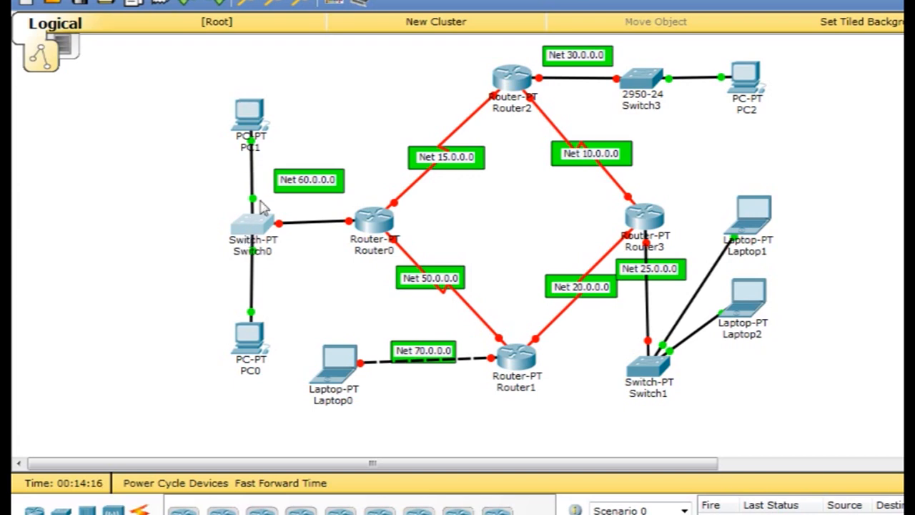
pyautogui.moveTo(171, 82); pyautogui.dragTo(292, 374)
pyautogui.click(198, 227)
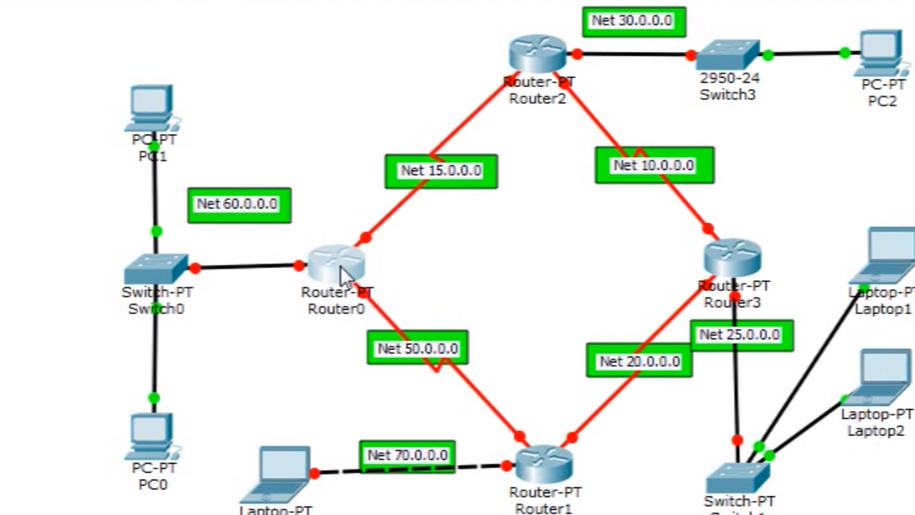
# - Place a text note reading 1 just beside Router0, on the inner side of the router ring
pyautogui.click(382, 272)
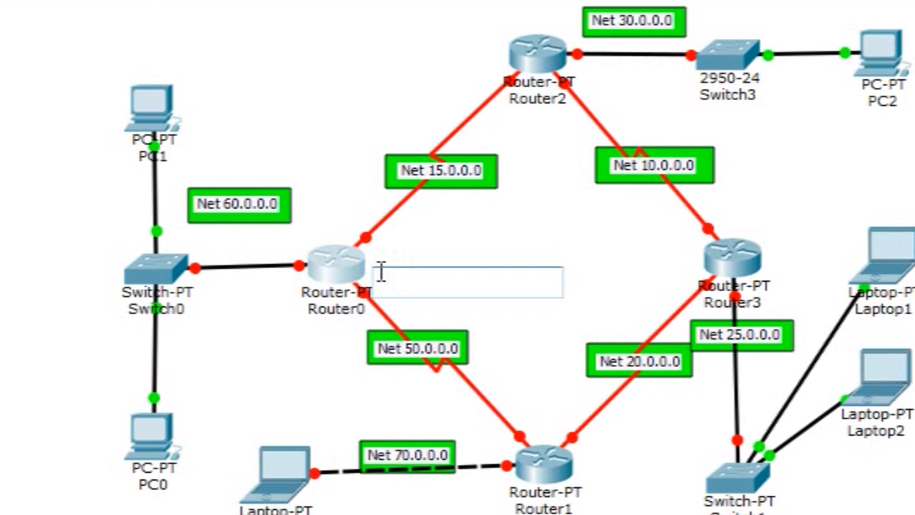
pyautogui.write('1')
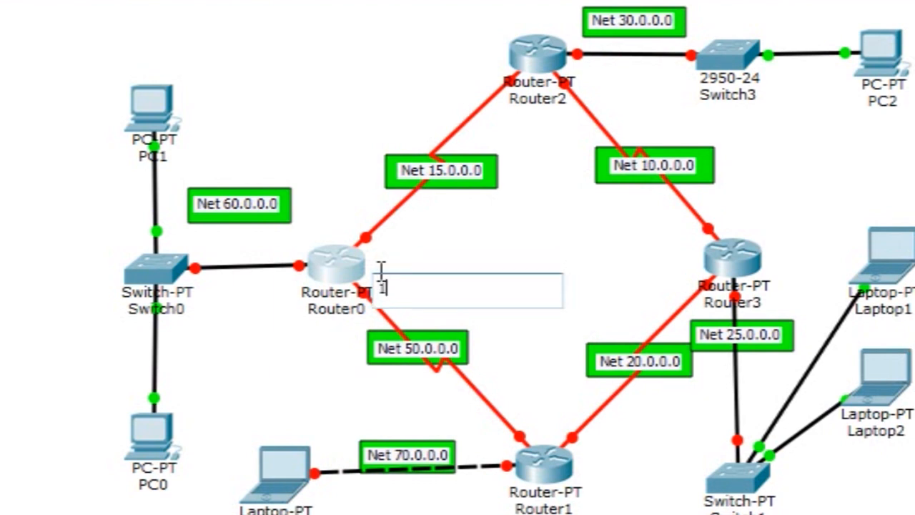
pyautogui.click(604, 368)
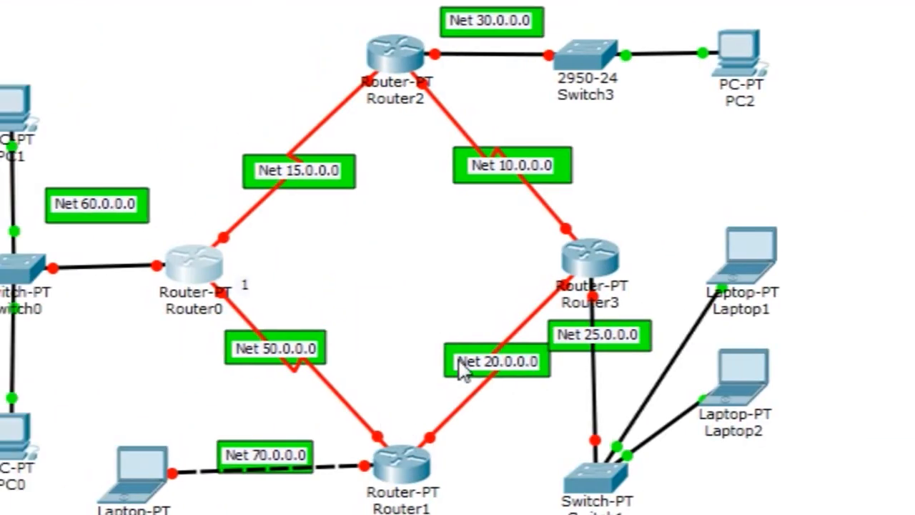
pyautogui.moveTo(247, 287); pyautogui.dragTo(250, 270)
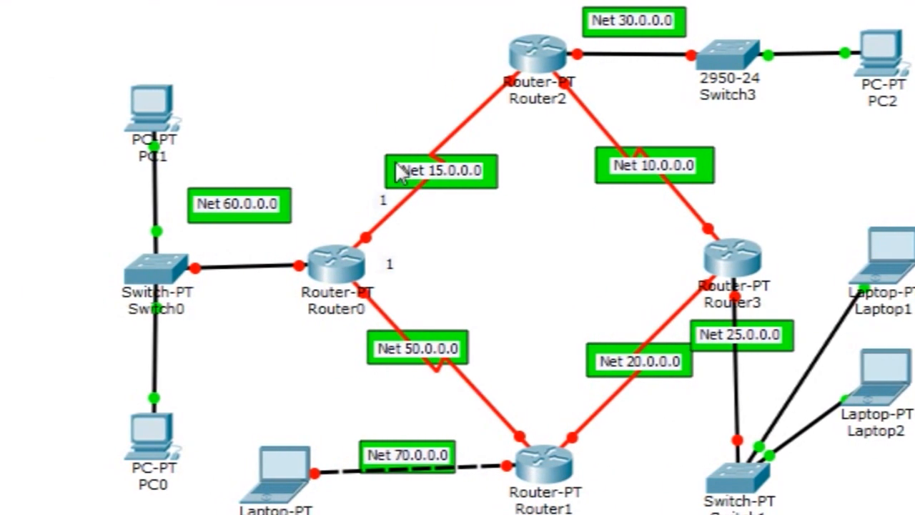
# - Position a copy of the number note below Router2 and change its text to 2
pyautogui.moveTo(384, 206); pyautogui.dragTo(546, 133)
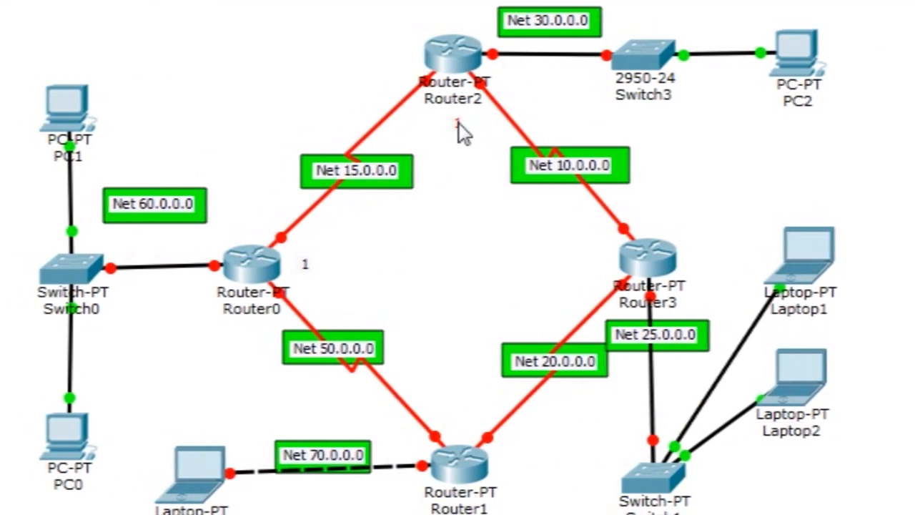
pyautogui.doubleClick(458, 125)
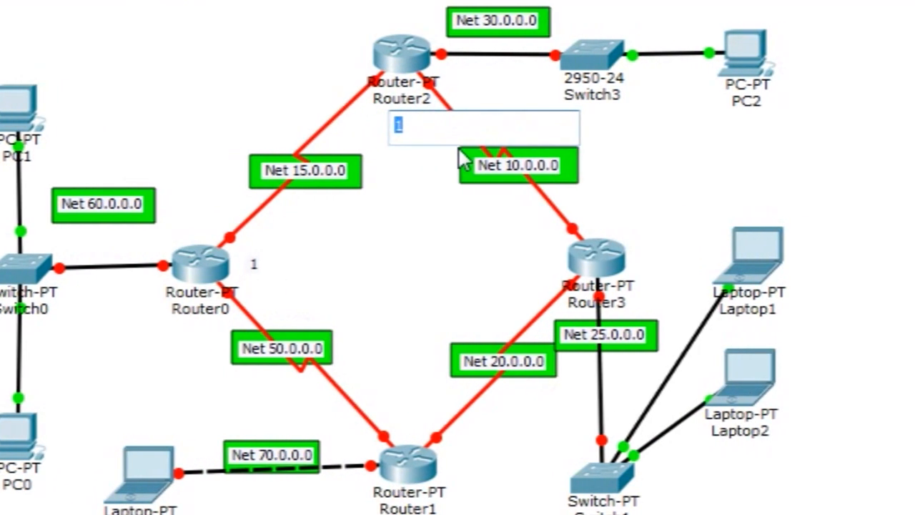
pyautogui.write('2')
pyautogui.click(412, 190)
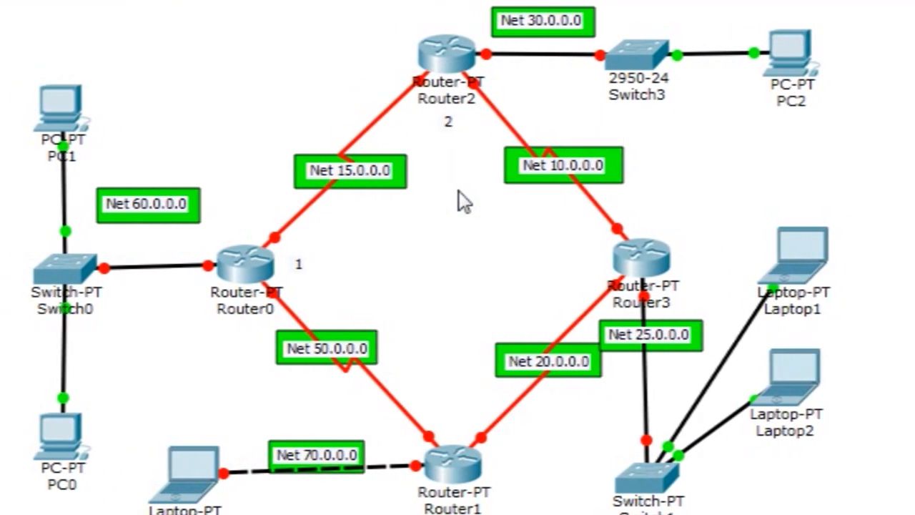
# - Paste another copy of the number note beside Router3 and change its text to 3
pyautogui.hotkey('ctrl', 'v')
pyautogui.moveTo(390, 203); pyautogui.dragTo(526, 259)
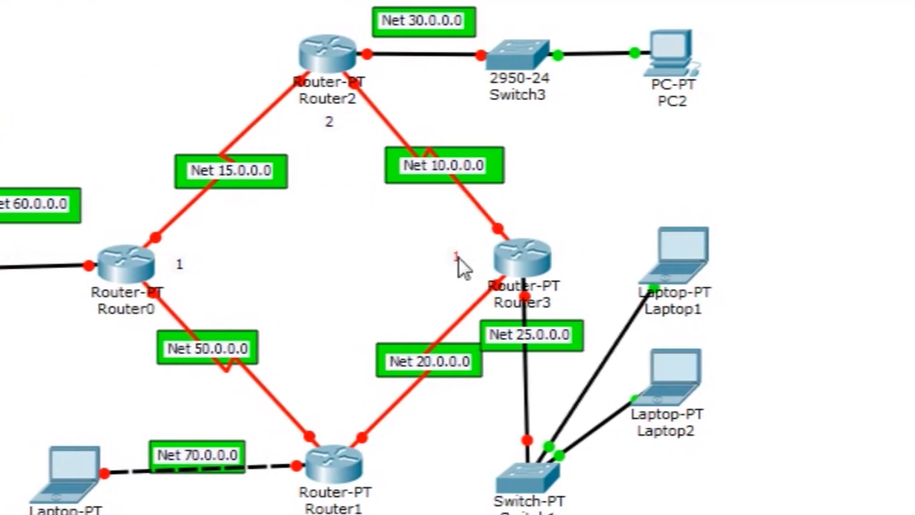
pyautogui.doubleClick(526, 259)
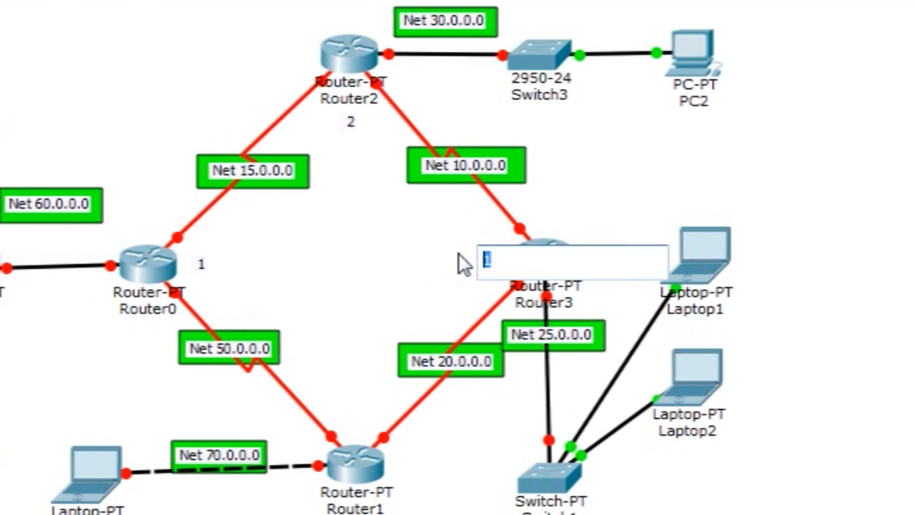
pyautogui.write('3')
pyautogui.click(404, 286)
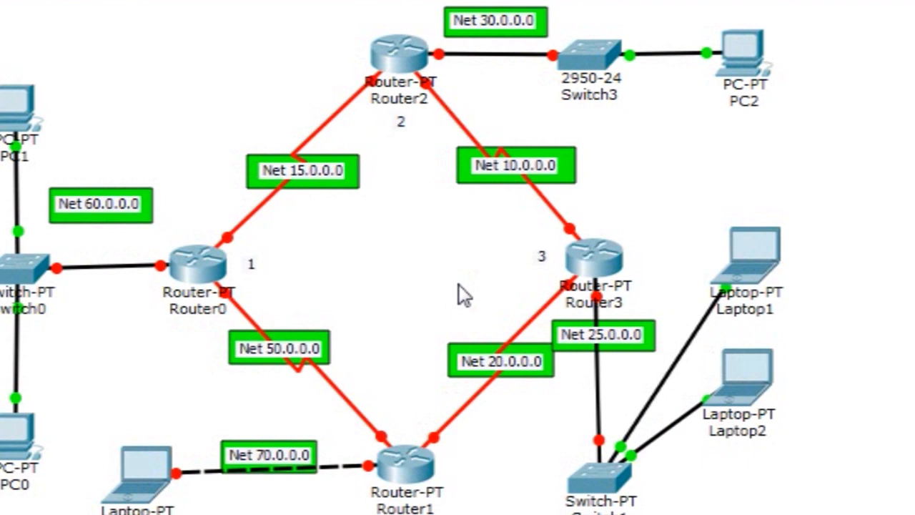
# - Paste another copy of the number note just above Router1 and change its text to 4
pyautogui.hotkey('ctrl', 'v')
pyautogui.moveTo(246, 202); pyautogui.dragTo(346, 321)
pyautogui.moveTo(459, 310); pyautogui.dragTo(518, 427)
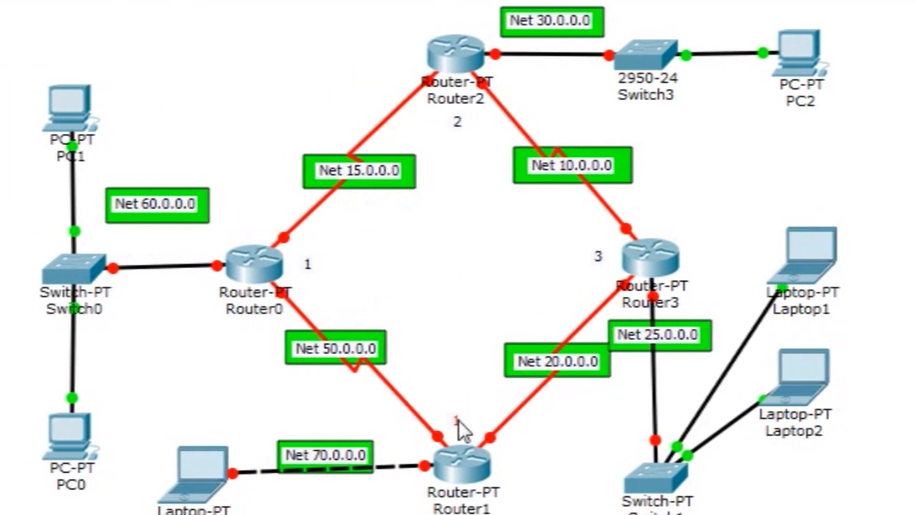
pyautogui.doubleClick(514, 425)
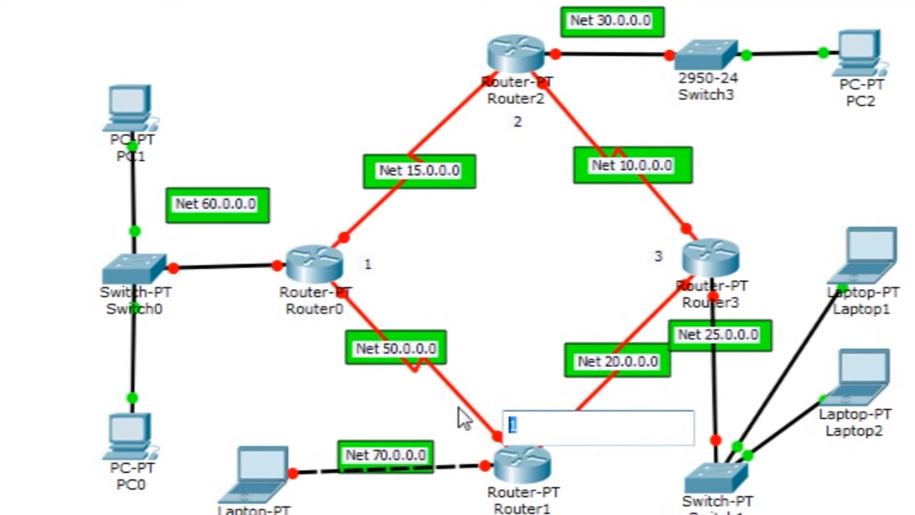
pyautogui.write('4')
pyautogui.click(565, 266)
pyautogui.click(526, 419)
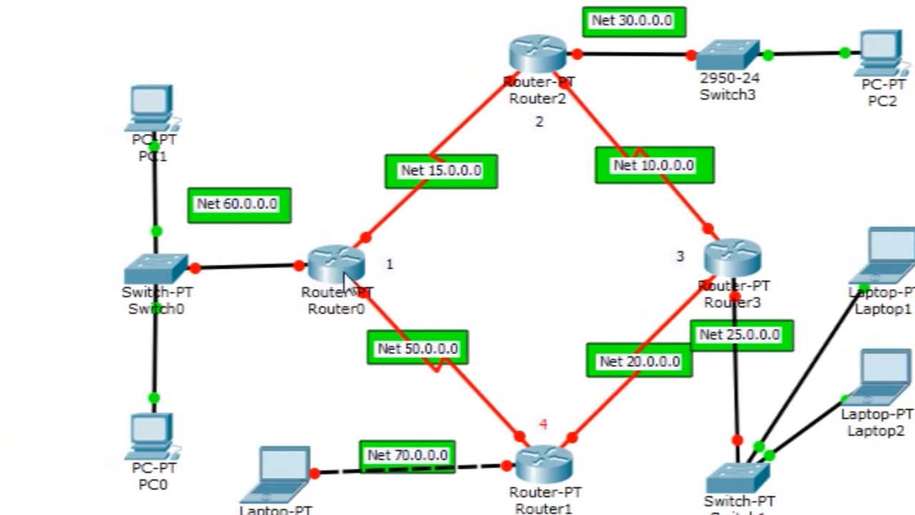
# - Nudge Router0 slightly up and down in its place beside the note 1
pyautogui.moveTo(344, 268)
pyautogui.mouseDown()
pyautogui.moveTo(371, 267)
pyautogui.moveTo(338, 266)
pyautogui.moveTo(350, 286)
pyautogui.moveTo(351, 270)
pyautogui.mouseUp()
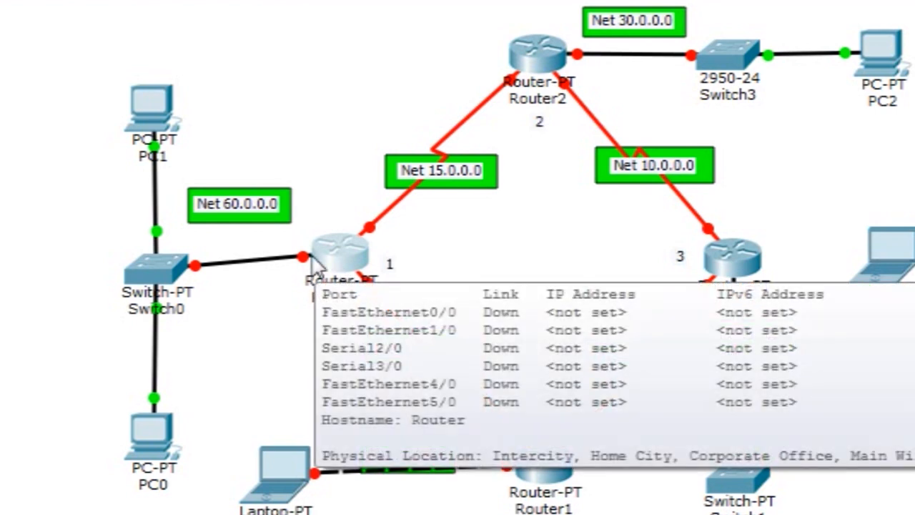
pyautogui.click(290, 346)
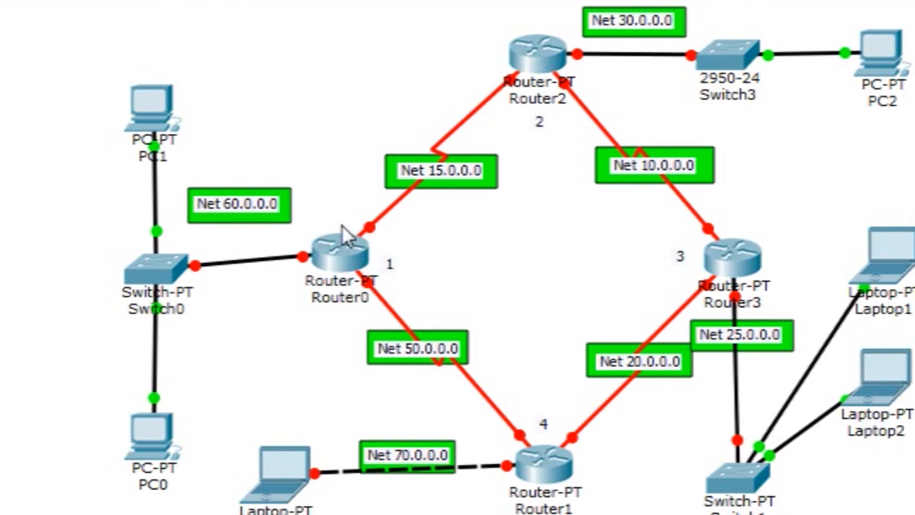
pyautogui.moveTo(343, 228); pyautogui.dragTo(339, 268)
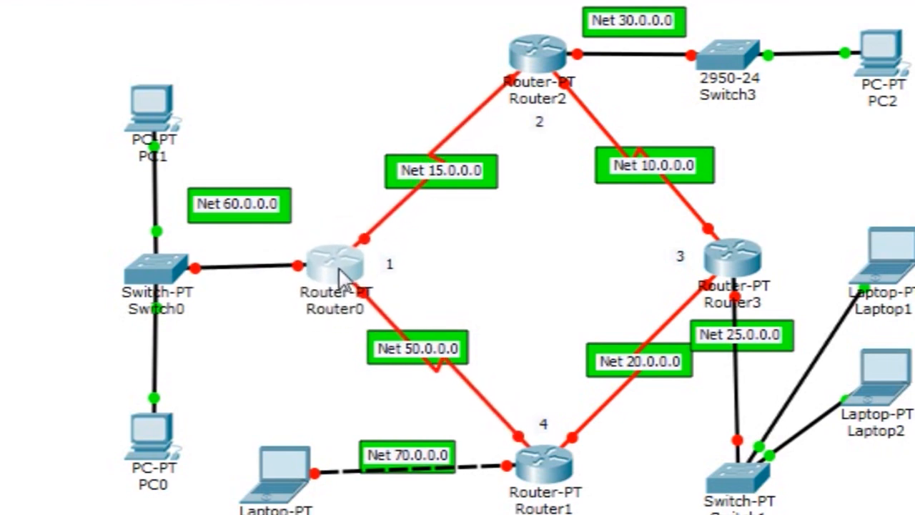
pyautogui.moveTo(346, 263)
pyautogui.mouseDown()
pyautogui.moveTo(341, 246)
pyautogui.moveTo(346, 264)
pyautogui.moveTo(333, 265)
pyautogui.moveTo(348, 265)
pyautogui.mouseUp()
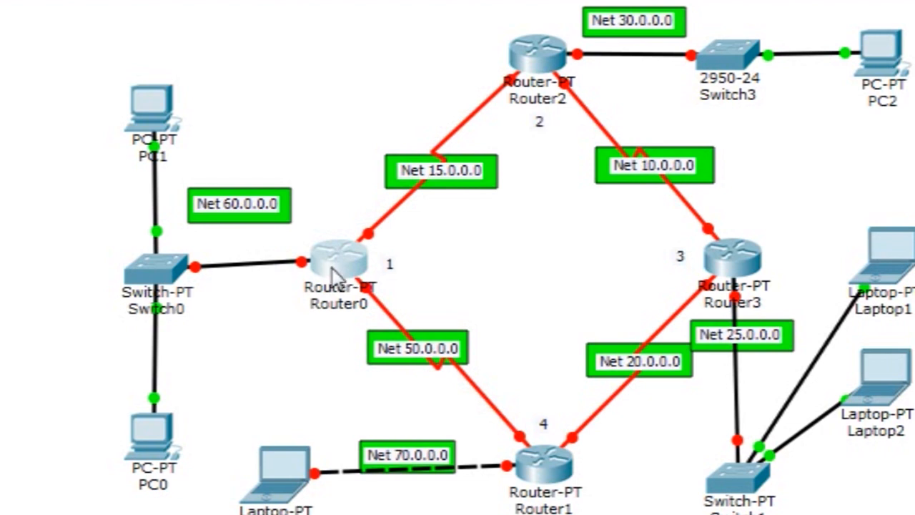
pyautogui.click(362, 233)
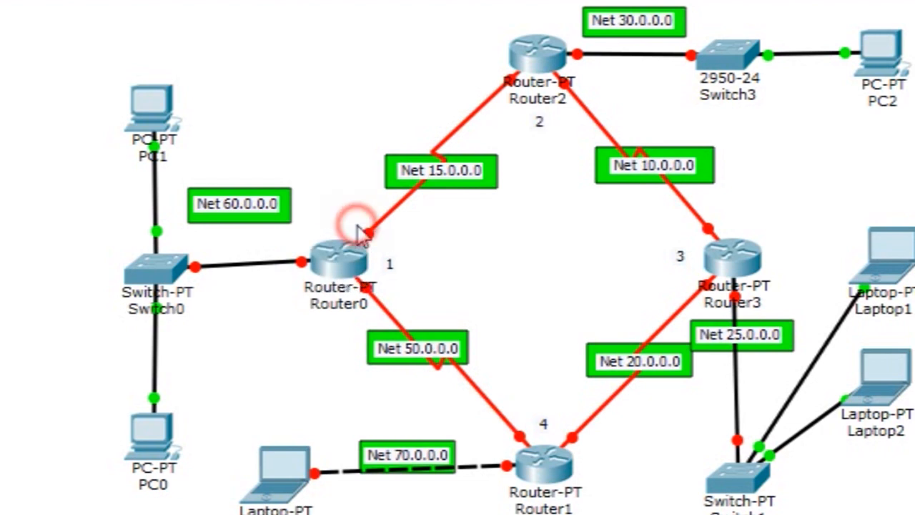
pyautogui.click(390, 289)
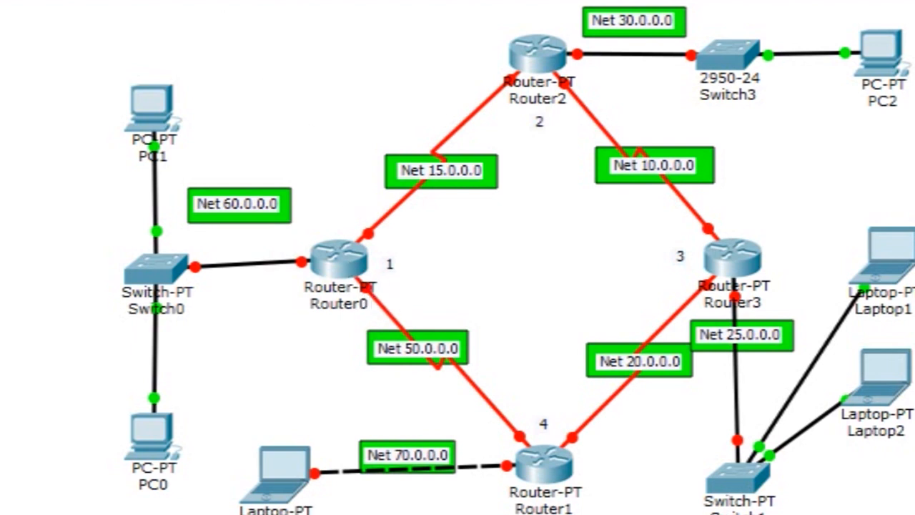
# - Turn on Always Show Port Labels in the preferences and close the dialog
pyautogui.hotkey('alt', 'o')
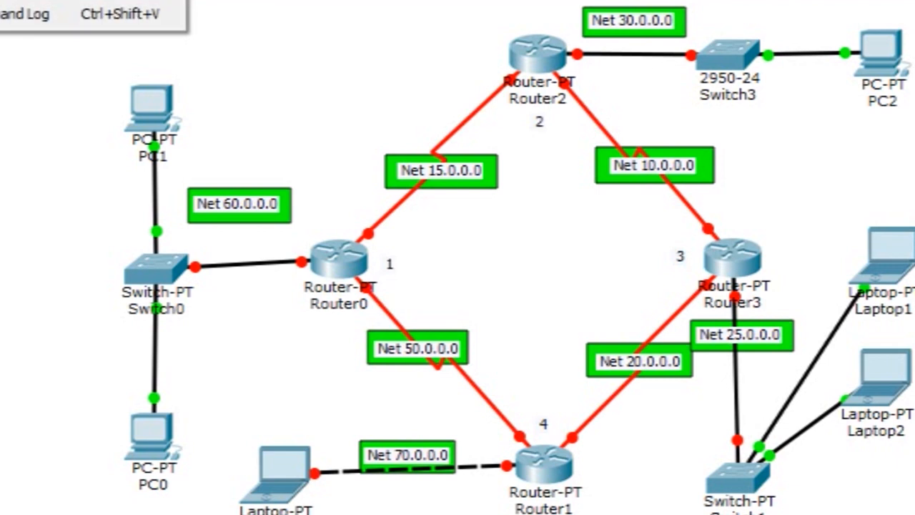
pyautogui.hotkey('ctrl', 'r')
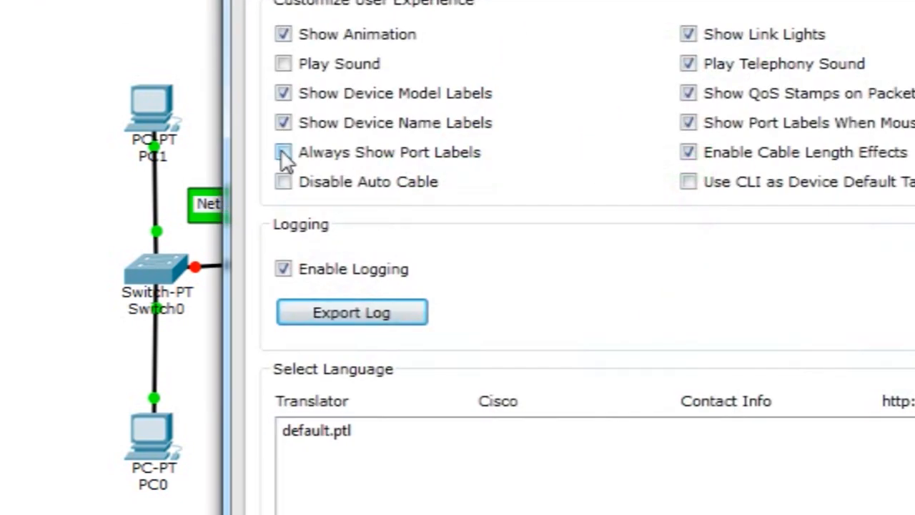
pyautogui.click(288, 158)
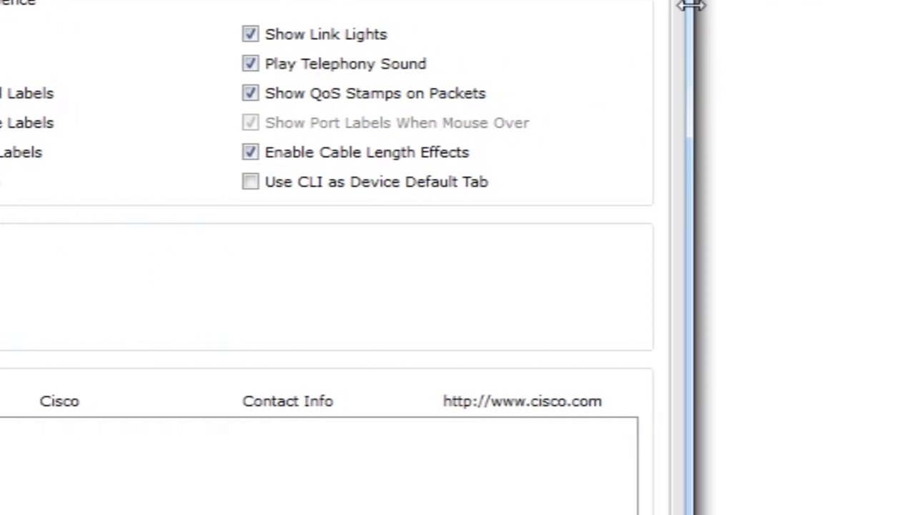
pyautogui.press('Escape')
# - Align Router0 level with Switch0 and move the note 1 closer to the router
pyautogui.moveTo(339, 263)
pyautogui.mouseDown()
pyautogui.moveTo(375, 251)
pyautogui.moveTo(331, 247)
pyautogui.moveTo(336, 257)
pyautogui.mouseUp()
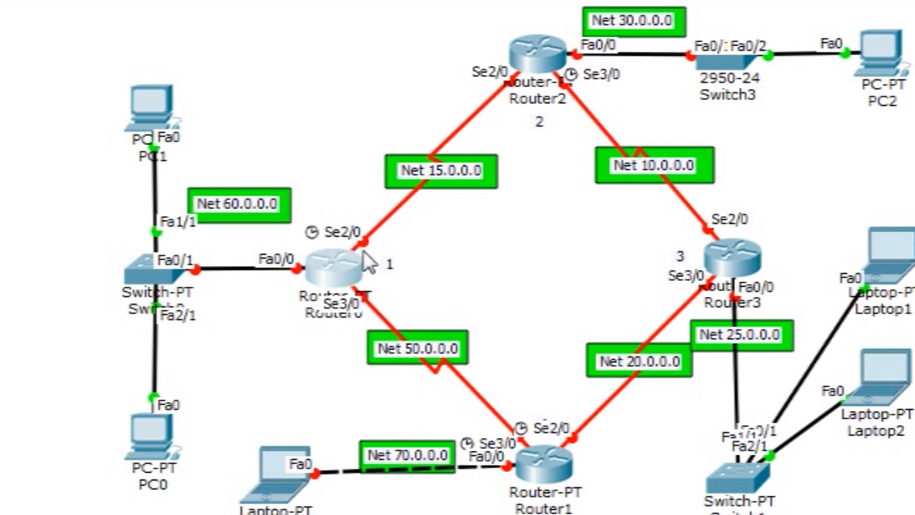
pyautogui.moveTo(361, 285)
pyautogui.moveTo(392, 269); pyautogui.dragTo(382, 276)
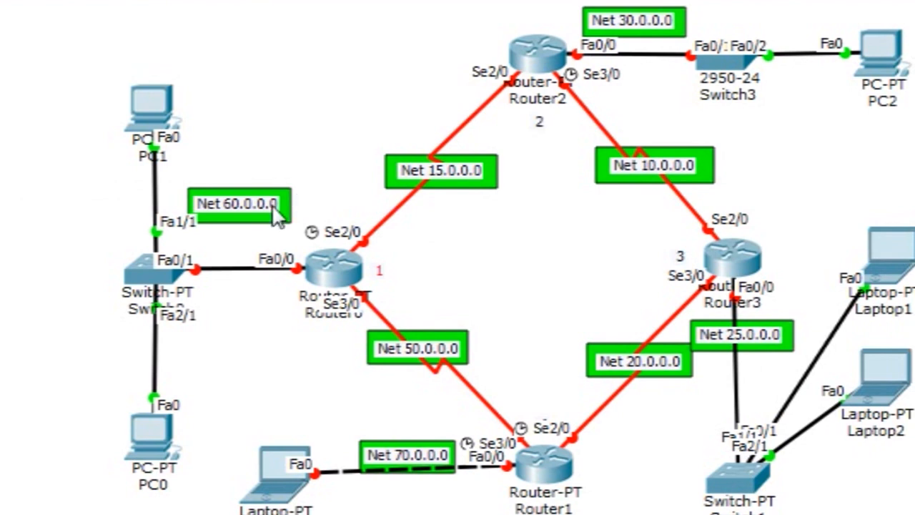
pyautogui.moveTo(222, 202)
pyautogui.mouseDown()
pyautogui.moveTo(250, 129)
pyautogui.moveTo(224, 205)
pyautogui.mouseUp()
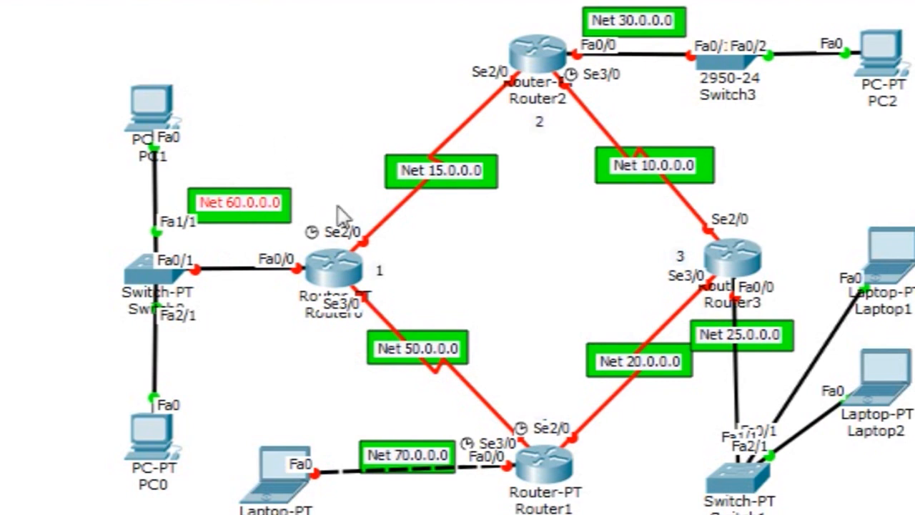
pyautogui.doubleClick(259, 198)
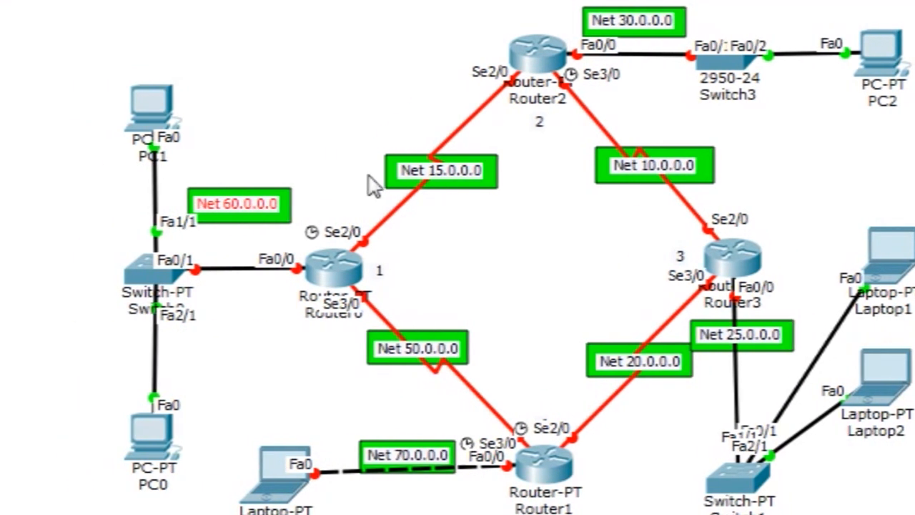
pyautogui.moveTo(347, 134); pyautogui.dragTo(519, 202)
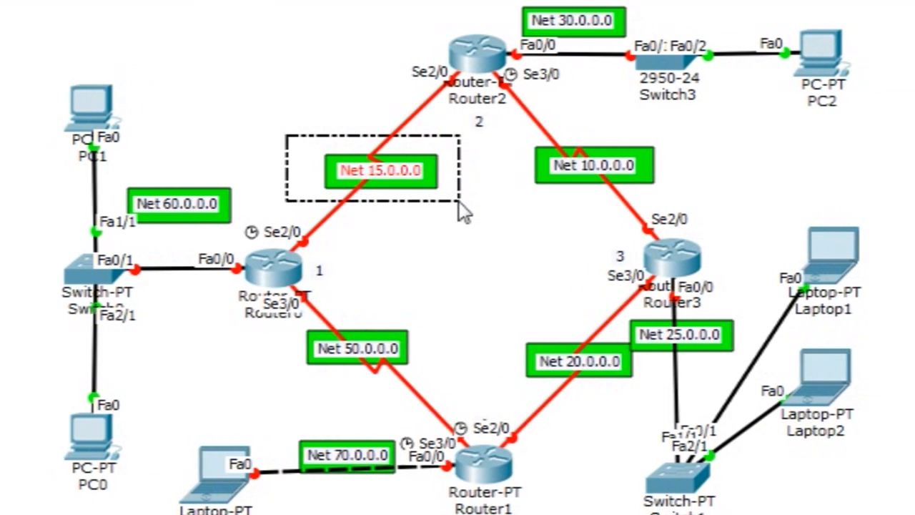
# - Shift the Net 15.0.0.0 label with its box beside the Router0–Router2 link and move the Net 60.0.0.0 label closer to Router0
pyautogui.moveTo(436, 193); pyautogui.dragTo(397, 166)
pyautogui.moveTo(452, 164); pyautogui.dragTo(459, 189)
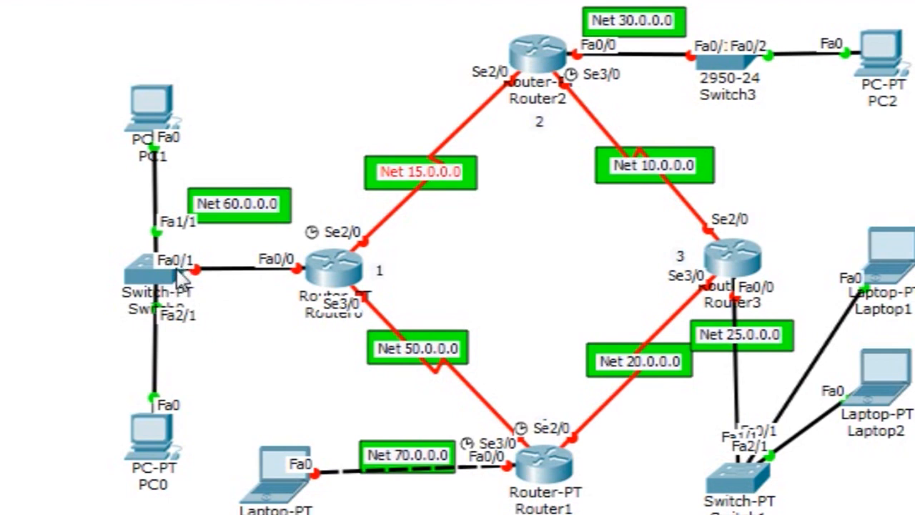
pyautogui.moveTo(188, 159); pyautogui.dragTo(306, 235)
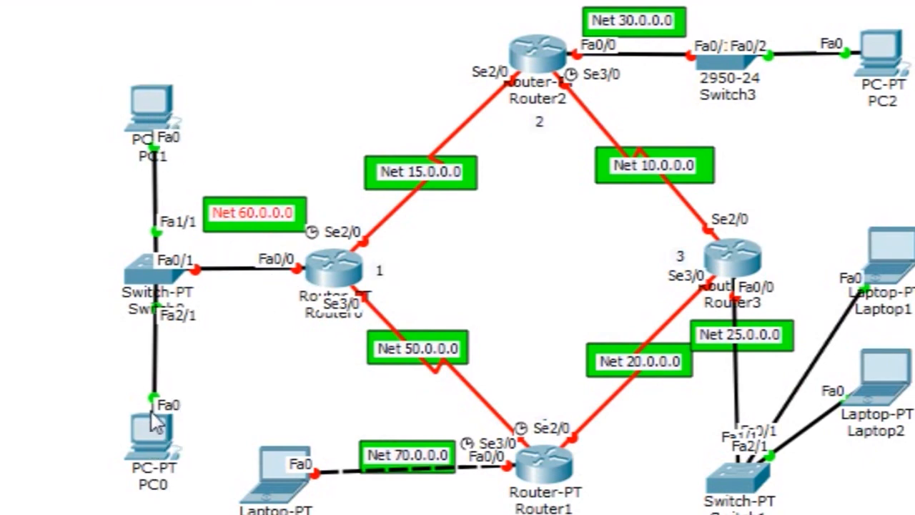
# - Draw a tall unfilled ellipse around PC1, Switch0, PC0 and their link to Router0
pyautogui.moveTo(323, 280)
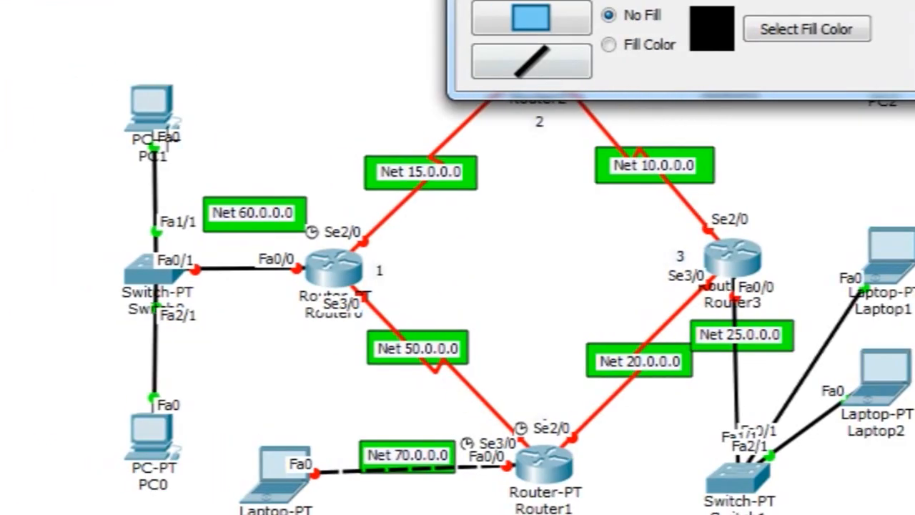
pyautogui.moveTo(55, 37); pyautogui.dragTo(324, 486)
pyautogui.moveTo(326, 489); pyautogui.dragTo(327, 501)
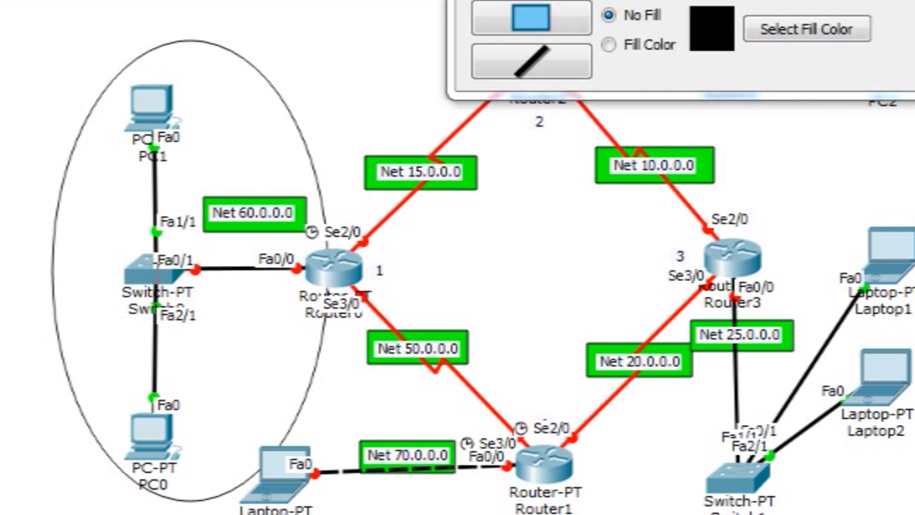
# - Add a note 60.1.1.1 beneath the Fa0/0 port of Router0 and move it closer to the link
pyautogui.click(244, 305)
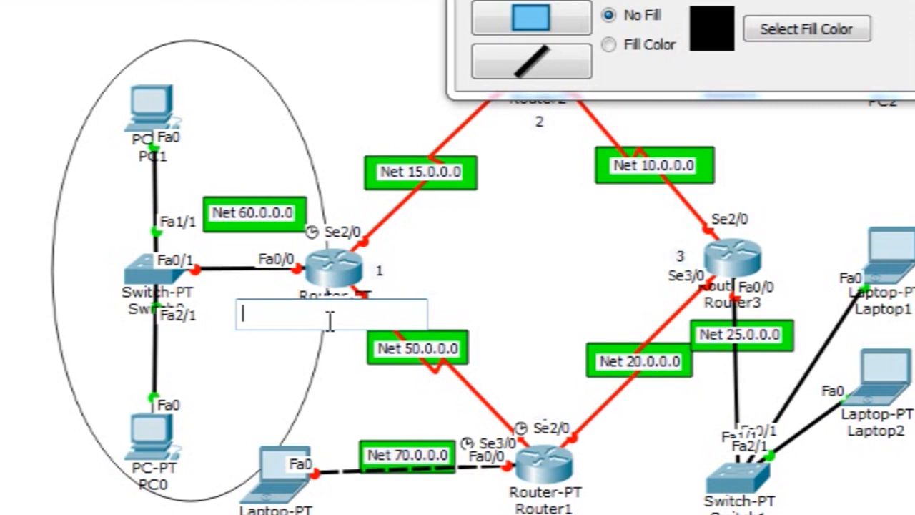
pyautogui.write('60.1.1.1')
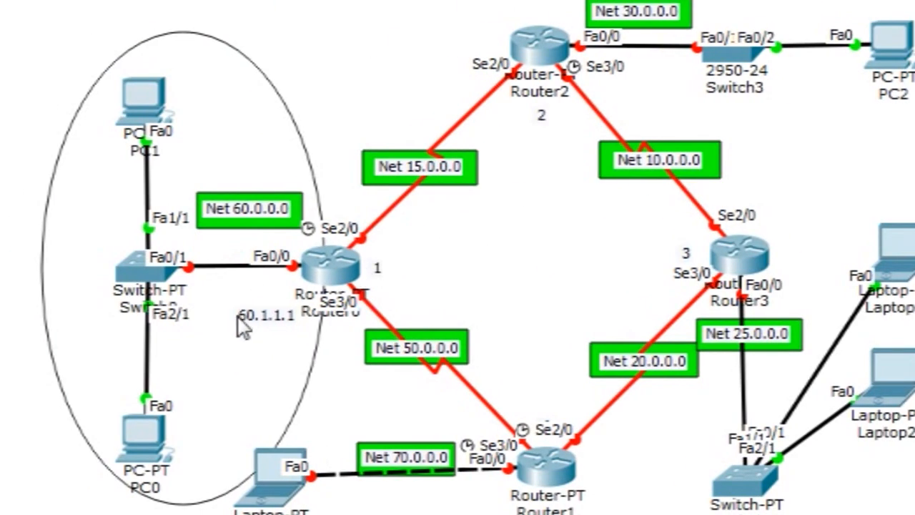
pyautogui.moveTo(245, 317); pyautogui.dragTo(239, 297)
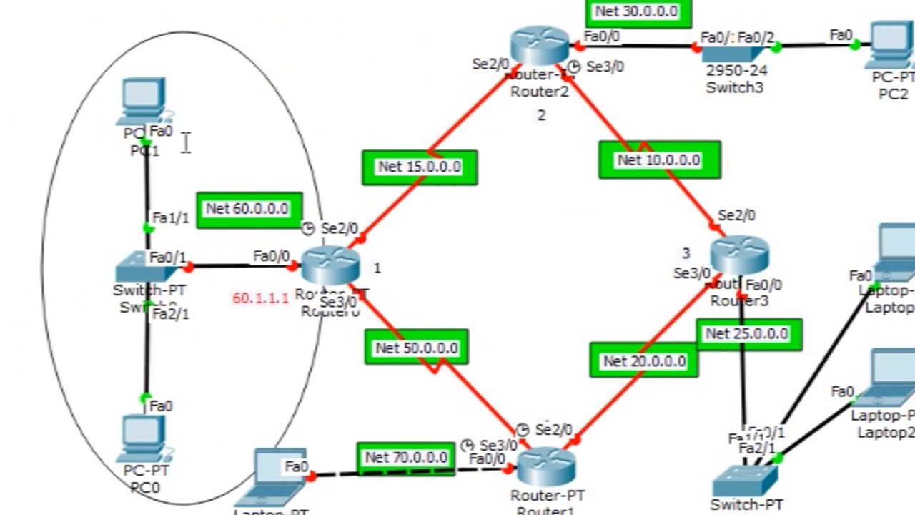
# - Add address notes 60.1.1.2 near PC1 and 60.1.1.3 near PC0
pyautogui.click(185, 142)
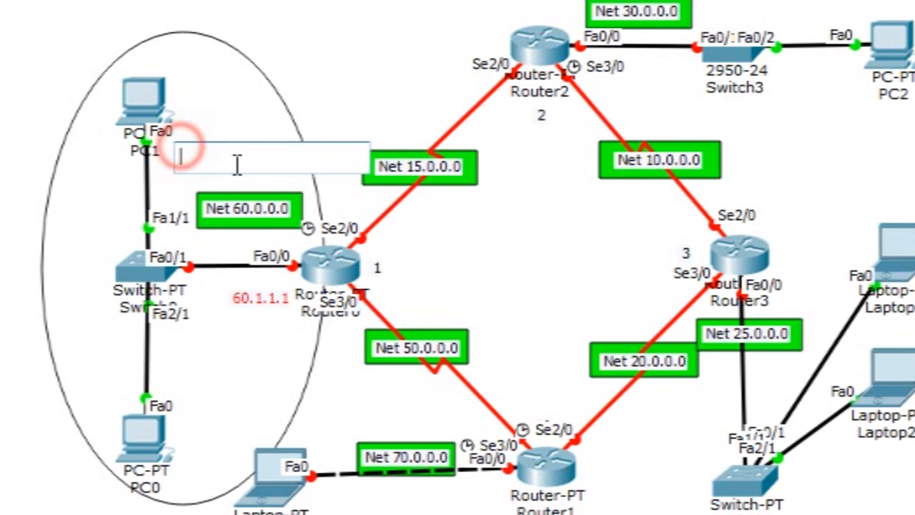
pyautogui.write('60.1.1.2')
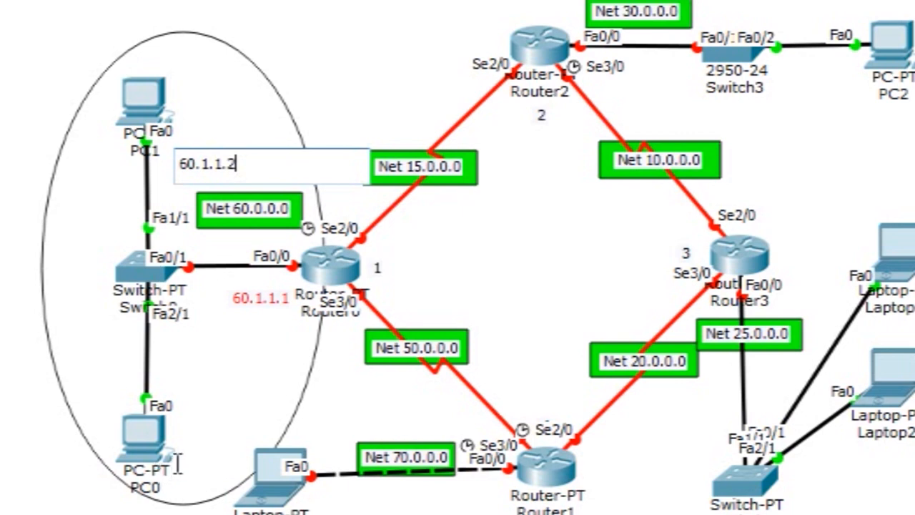
pyautogui.click(191, 438)
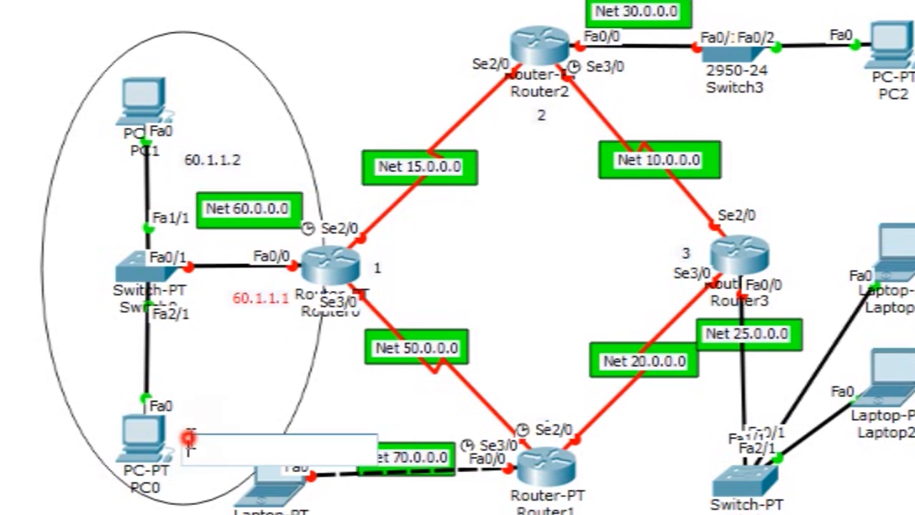
pyautogui.write('6')
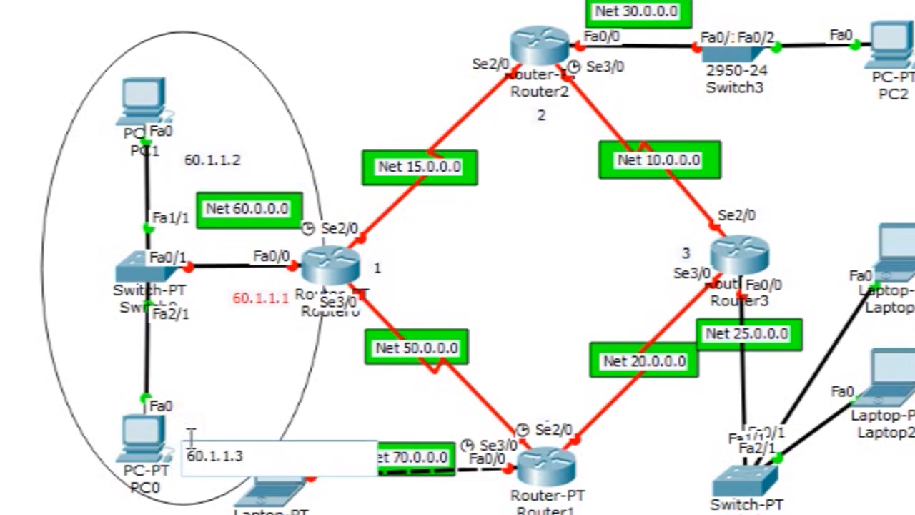
pyautogui.write('0.1.1.3')
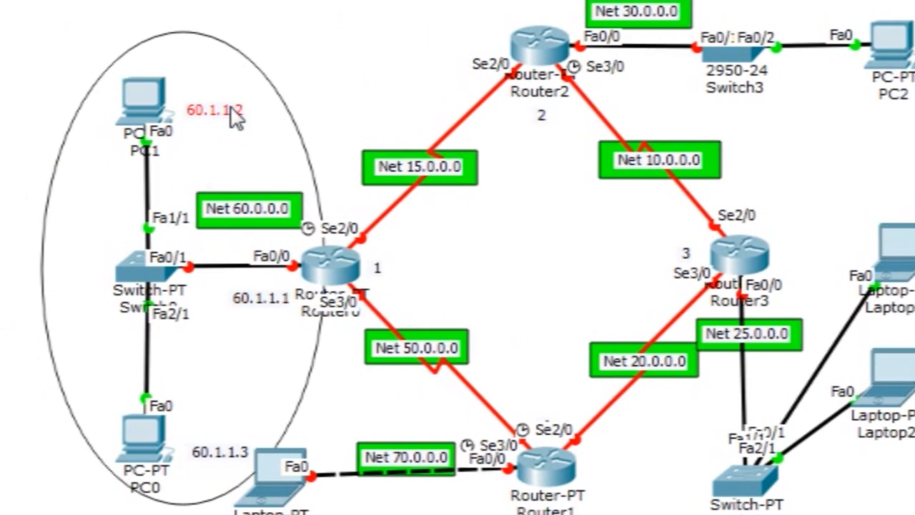
# - Move the notes 60.1.1.2 and 60.1.1.3 right beside their PCs and 60.1.1.1 closer to Router0's Fa0/0 port
pyautogui.moveTo(230, 110); pyautogui.dragTo(221, 96)
pyautogui.moveTo(219, 450)
pyautogui.mouseDown()
pyautogui.moveTo(217, 429)
pyautogui.moveTo(215, 446)
pyautogui.mouseUp()
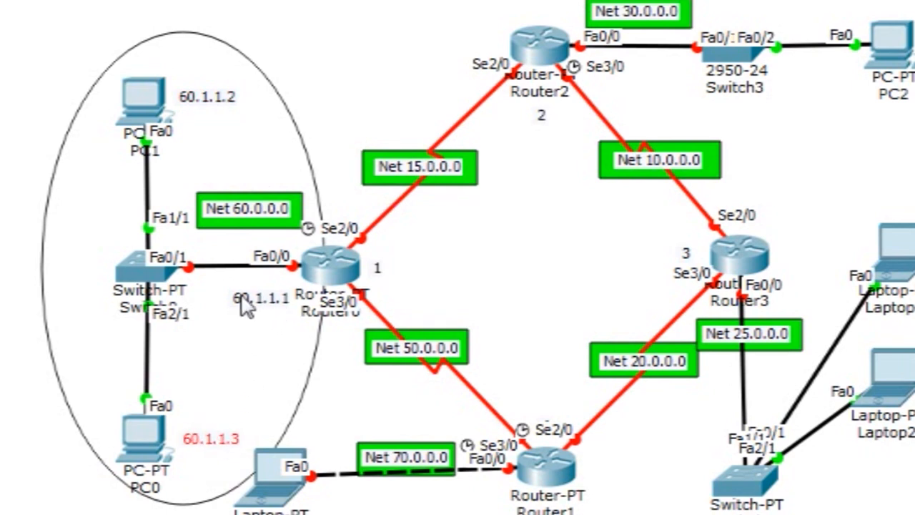
pyautogui.moveTo(255, 303); pyautogui.dragTo(248, 297)
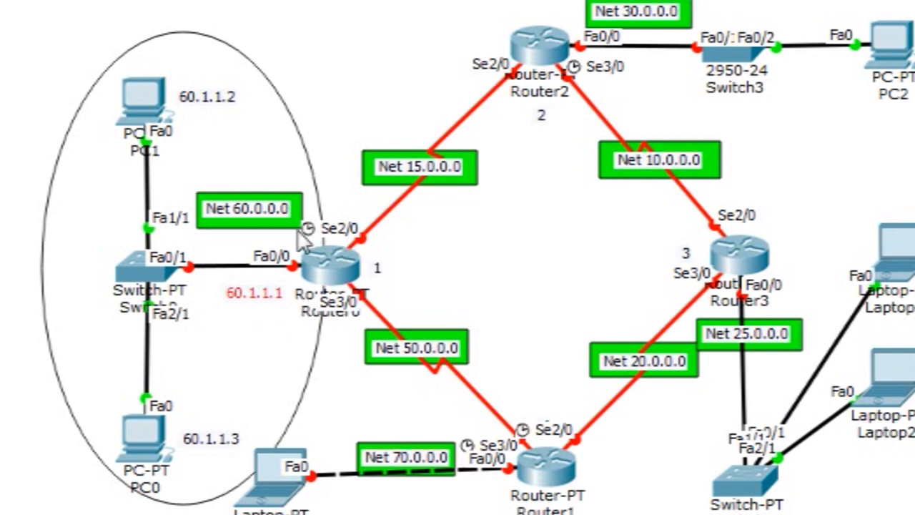
pyautogui.moveTo(265, 298); pyautogui.dragTo(269, 294)
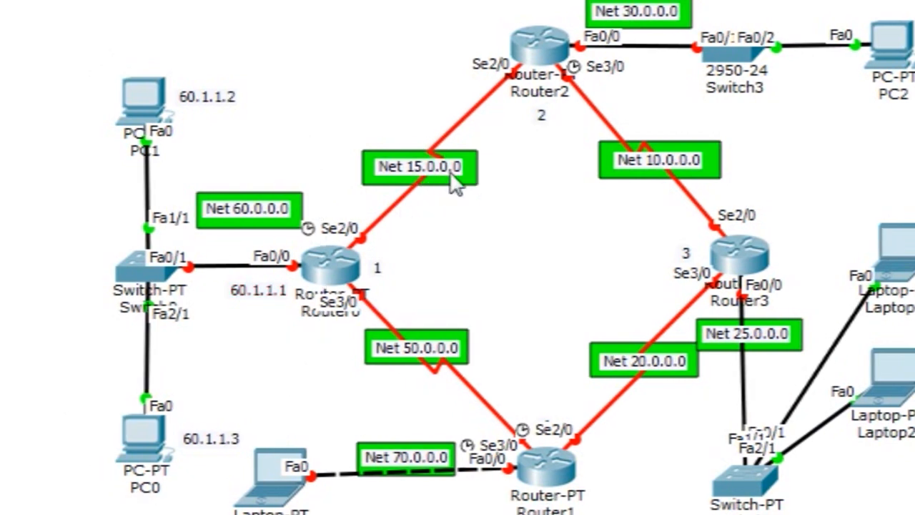
# - Move the Net 15.0.0.0 label with its green box up so it is centred on the Router0–Router2 link
pyautogui.moveTo(348, 131); pyautogui.dragTo(458, 159)
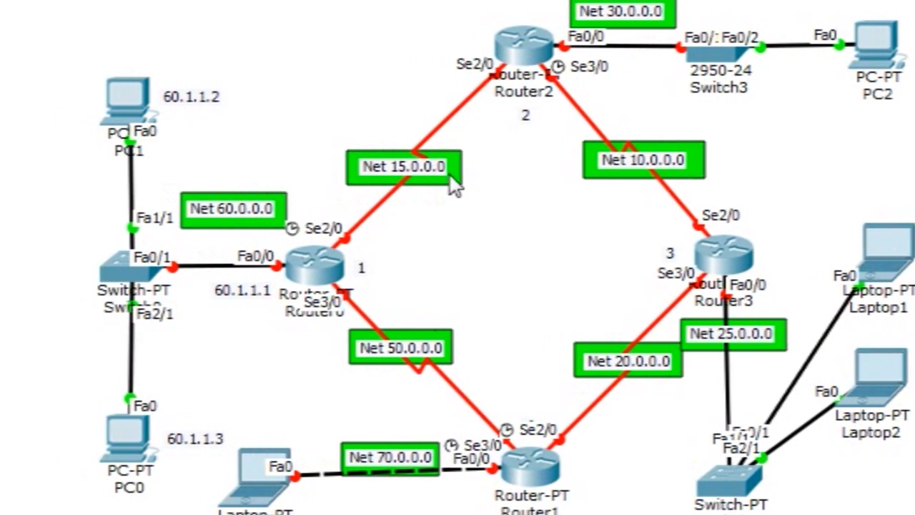
pyautogui.moveTo(333, 120); pyautogui.dragTo(459, 214)
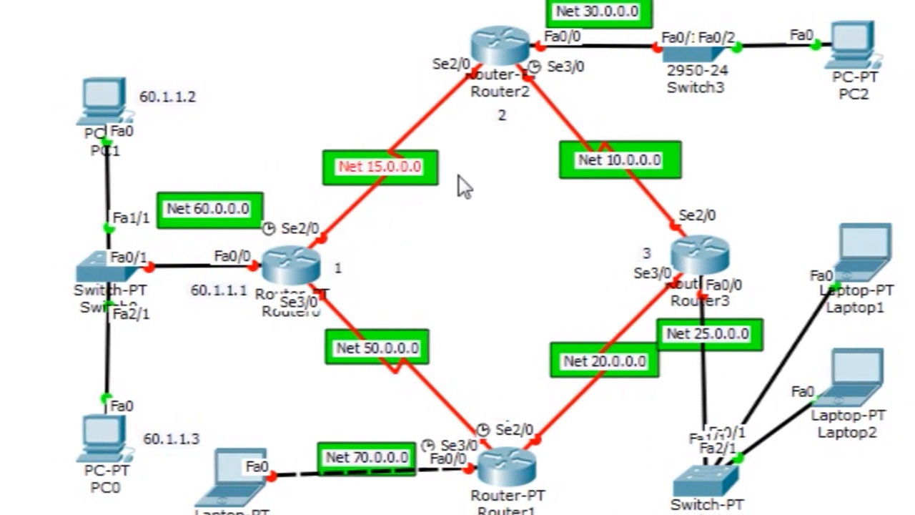
pyautogui.click(527, 198)
pyautogui.moveTo(459, 203); pyautogui.dragTo(300, 127)
pyautogui.moveTo(395, 182); pyautogui.dragTo(391, 164)
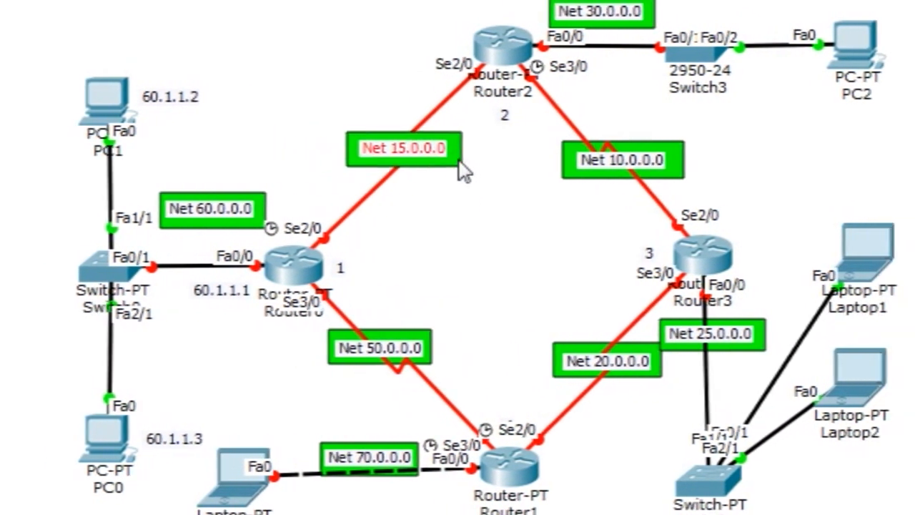
pyautogui.moveTo(464, 167)
pyautogui.mouseDown()
pyautogui.moveTo(463, 187)
pyautogui.moveTo(459, 165)
pyautogui.mouseUp()
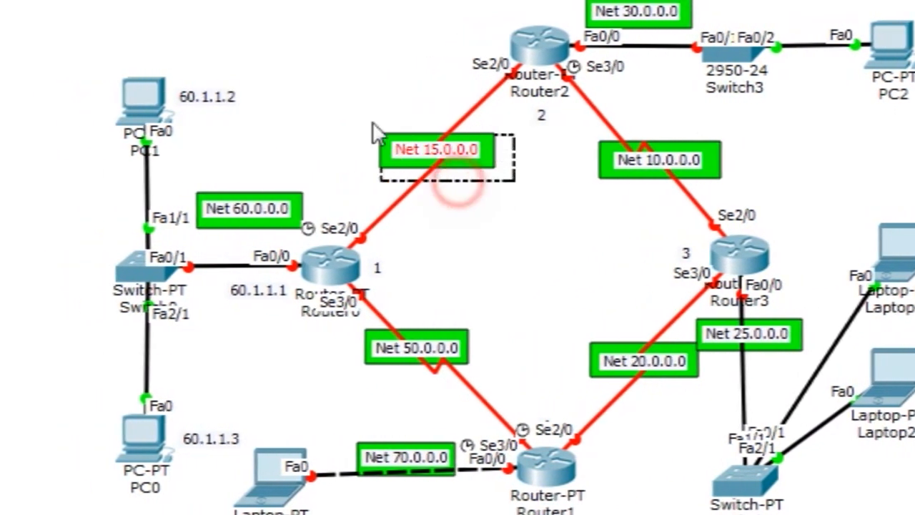
pyautogui.moveTo(452, 159); pyautogui.dragTo(457, 155)
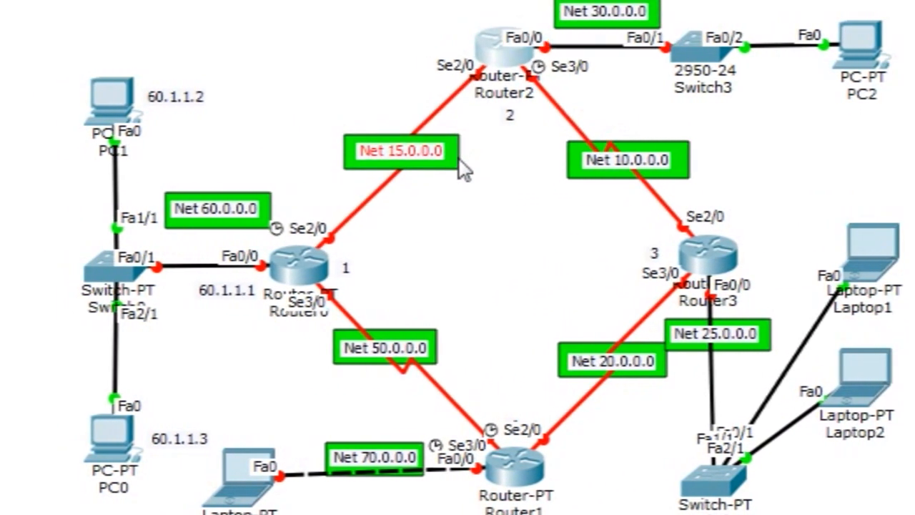
pyautogui.click(520, 221)
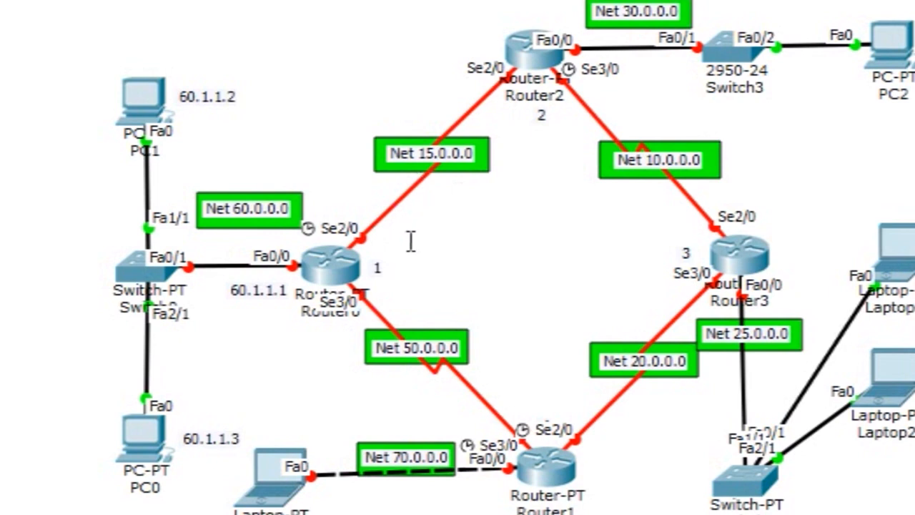
# - Add address notes 15.1.1.1 beside Router0 and 15.1.1.2 beside Router2 for their Se2/0 ports
pyautogui.click(380, 243)
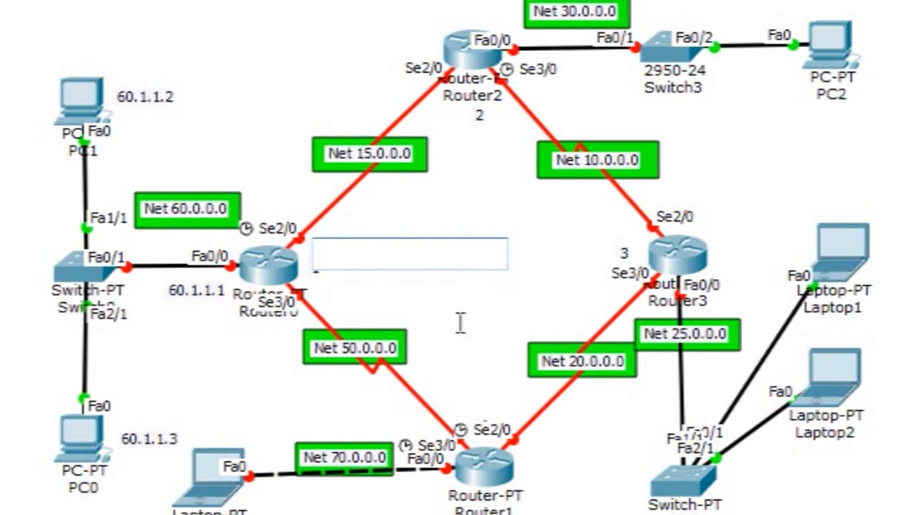
pyautogui.write('15.1.1.1')
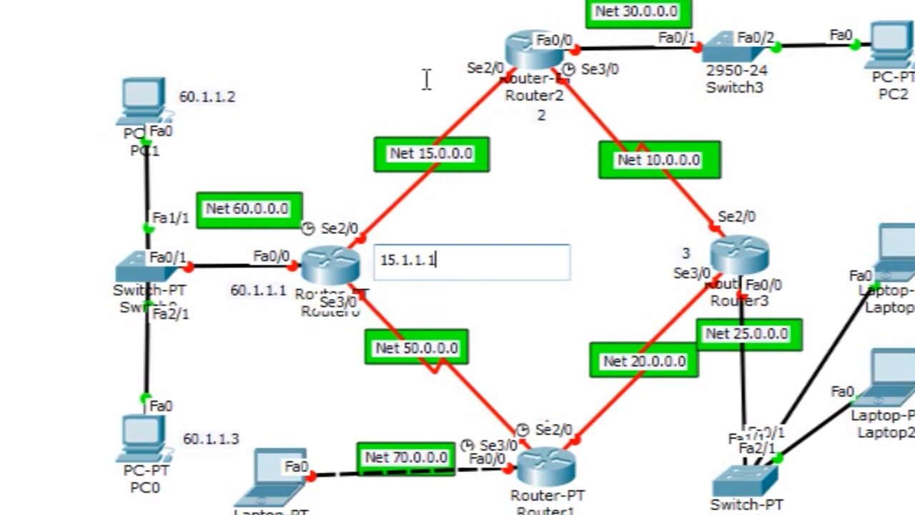
pyautogui.click(406, 86)
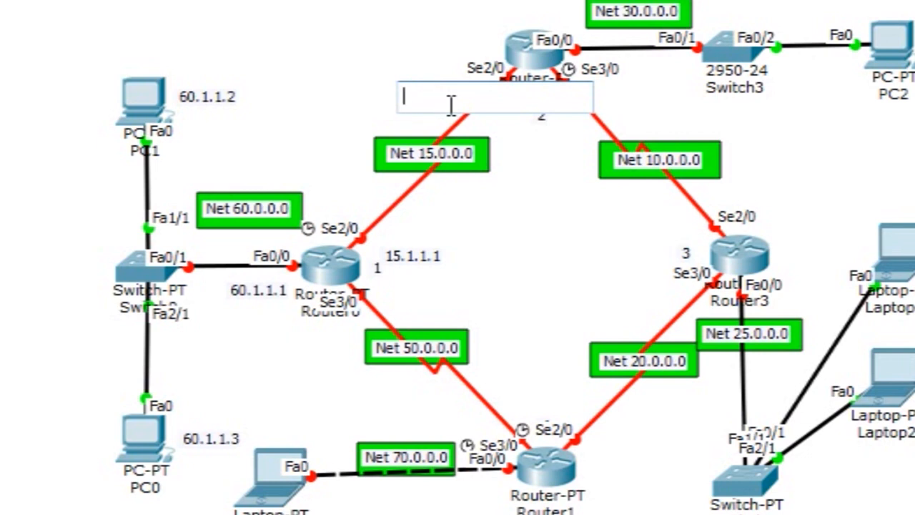
pyautogui.write('15.1.1.2')
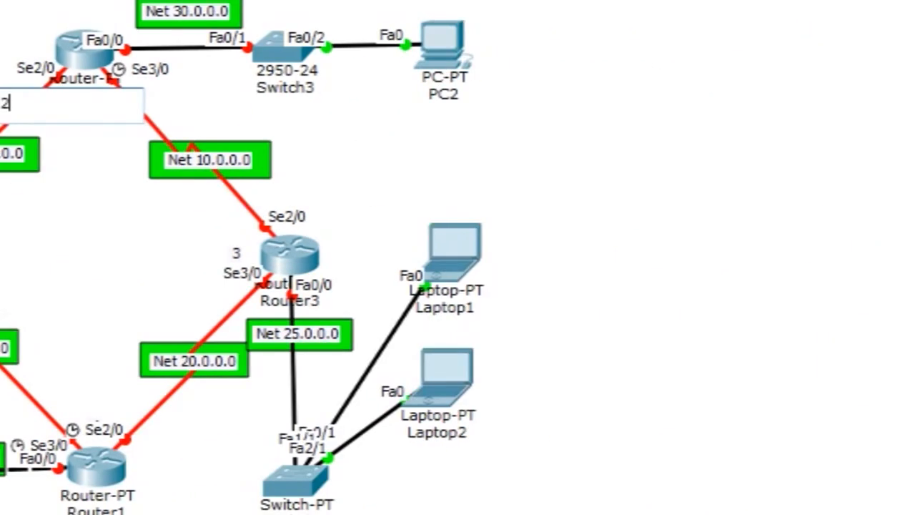
pyautogui.click(887, 83)
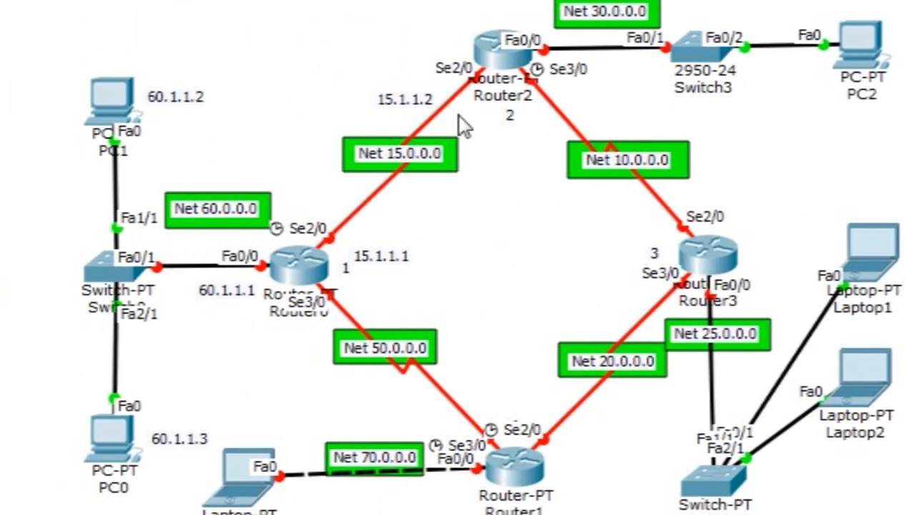
# - Reposition the note 15.1.1.2 near Router2's Se2/0 port and raise 15.1.1.1 above Router0's number 1
pyautogui.moveTo(447, 95)
pyautogui.mouseDown()
pyautogui.moveTo(430, 80)
pyautogui.moveTo(459, 75)
pyautogui.moveTo(453, 89)
pyautogui.mouseUp()
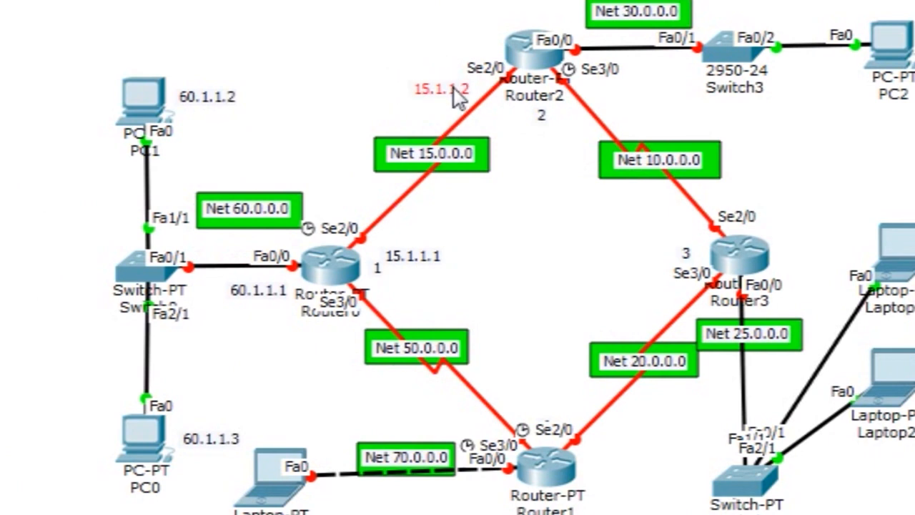
pyautogui.moveTo(437, 261)
pyautogui.mouseDown()
pyautogui.moveTo(429, 238)
pyautogui.moveTo(428, 246)
pyautogui.mouseUp()
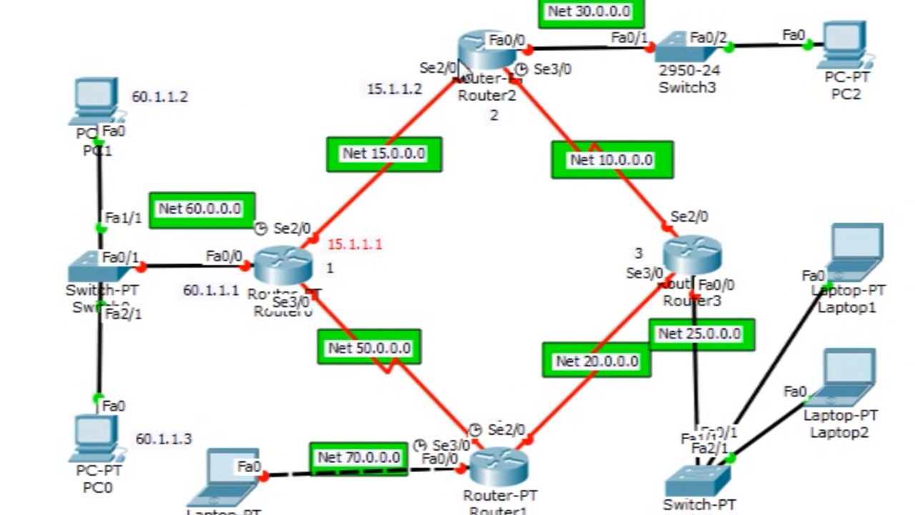
pyautogui.click(415, 88)
pyautogui.moveTo(454, 87); pyautogui.dragTo(462, 87)
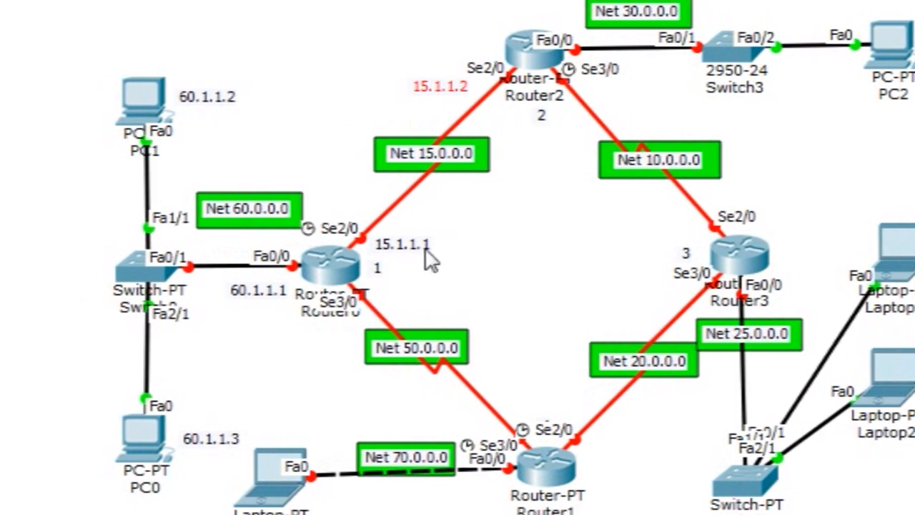
pyautogui.click(474, 207)
pyautogui.click(462, 88)
pyautogui.moveTo(459, 90); pyautogui.dragTo(462, 91)
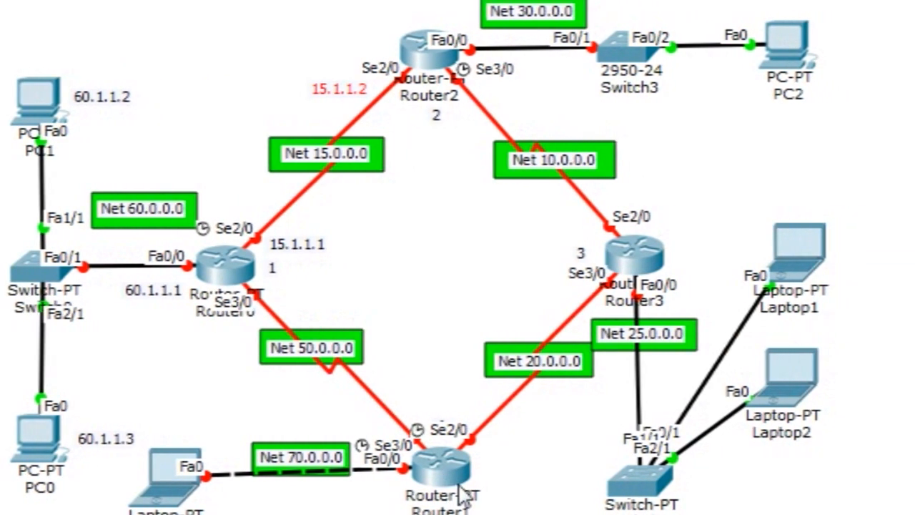
# - Move Router1 slightly down, and add address notes 50.1.1.1 beside Router0's Se3/0 port and 50.1.1.2 just above Router1
pyautogui.moveTo(461, 465); pyautogui.dragTo(461, 494)
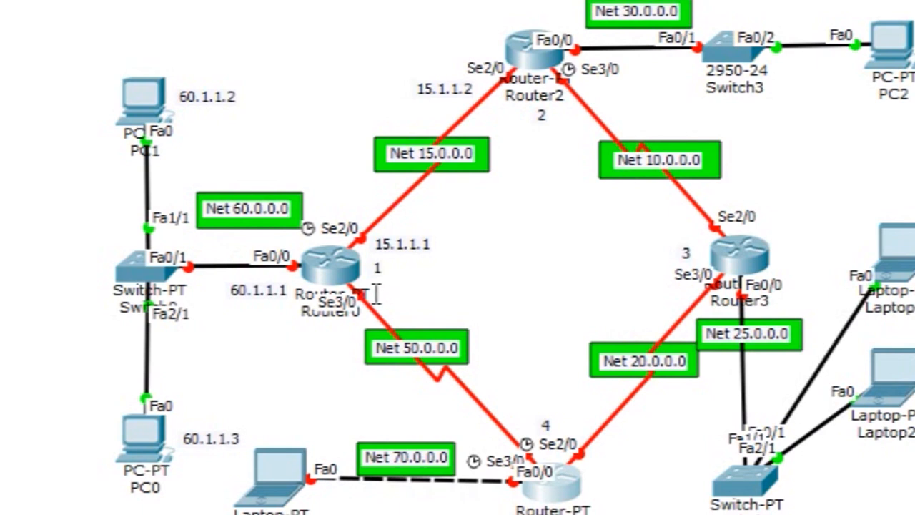
pyautogui.click(376, 293)
pyautogui.write('50.1.1.1')
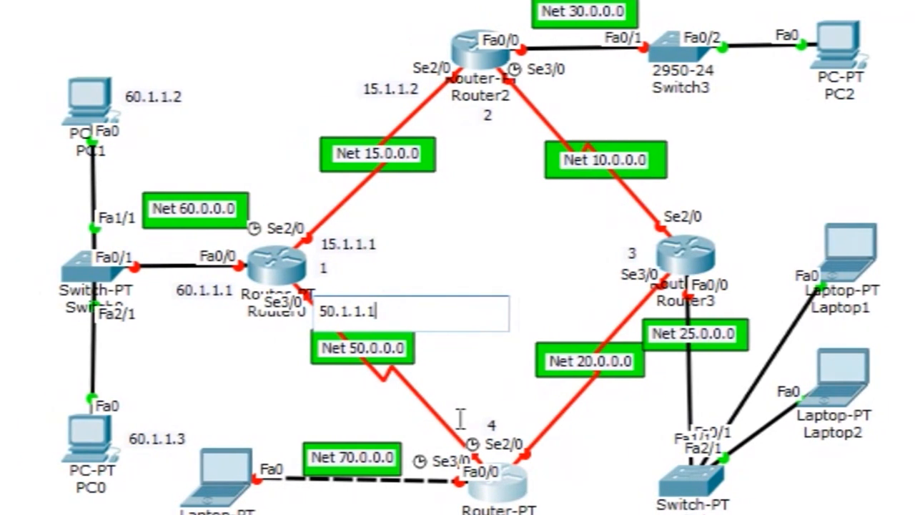
pyautogui.click(515, 417)
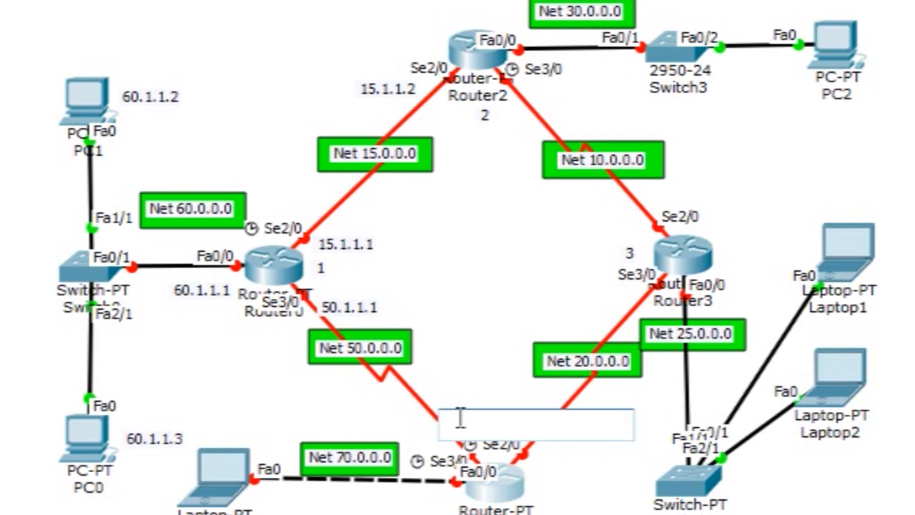
pyautogui.write('50.1.1.2')
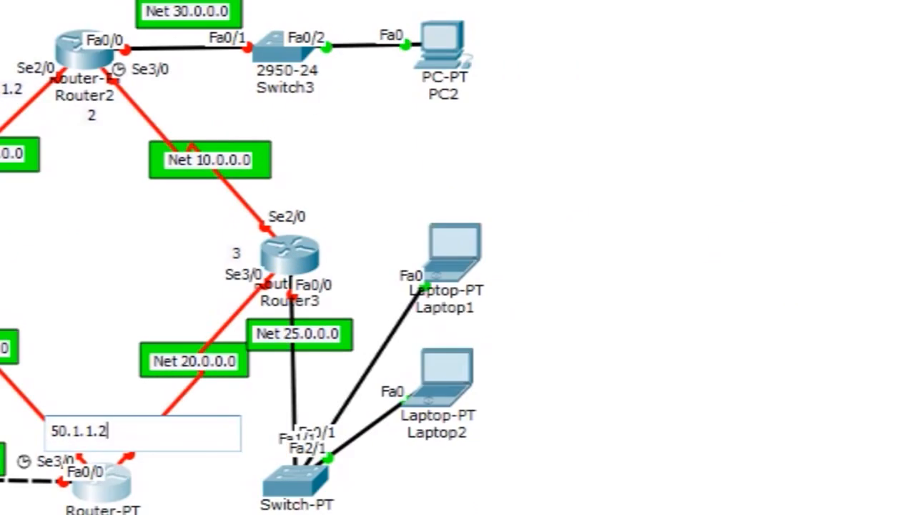
pyautogui.click(495, 316)
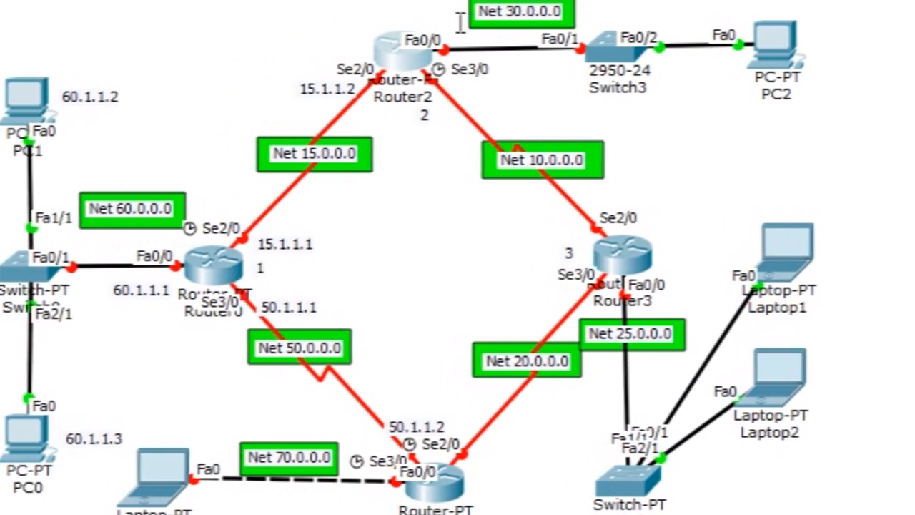
# - Add address notes 30.1.1.1 above Router2's Fa0/0 port and 30.1.1.2 beside PC2
pyautogui.doubleClick(459, 13)
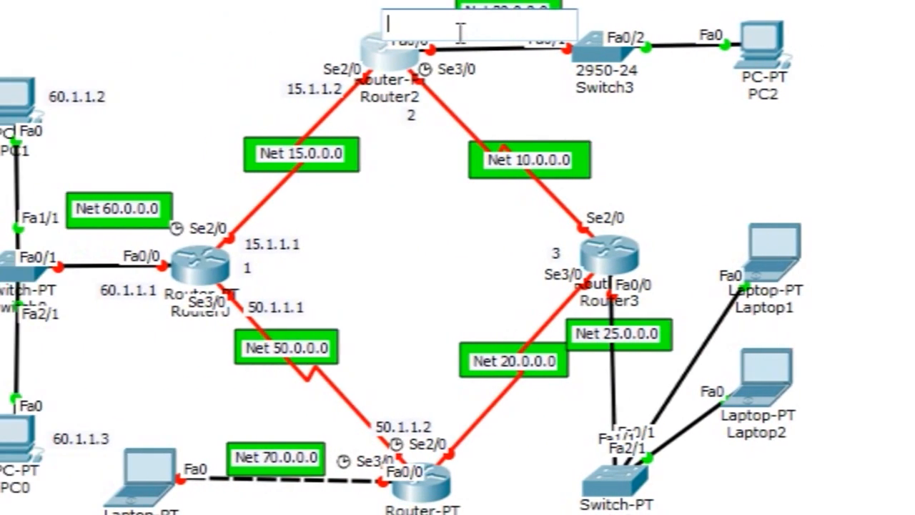
pyautogui.write('30.1.1.1')
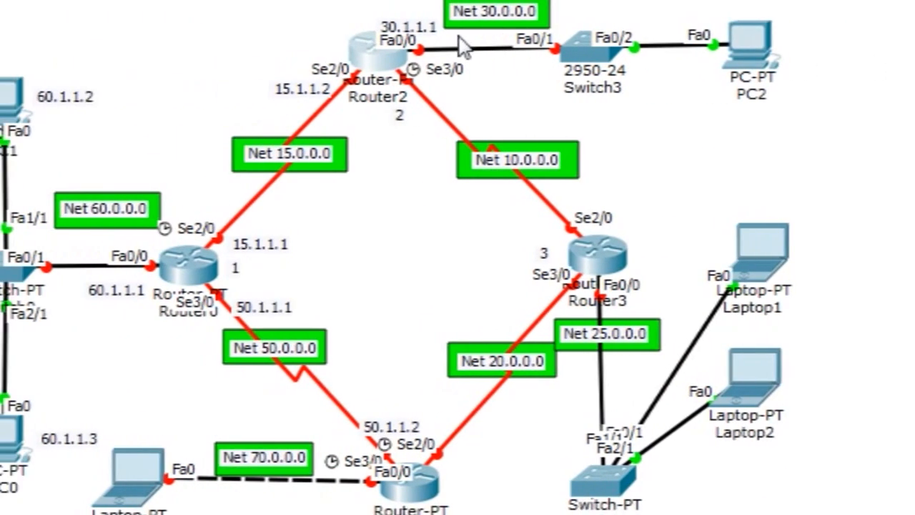
pyautogui.click(457, 21)
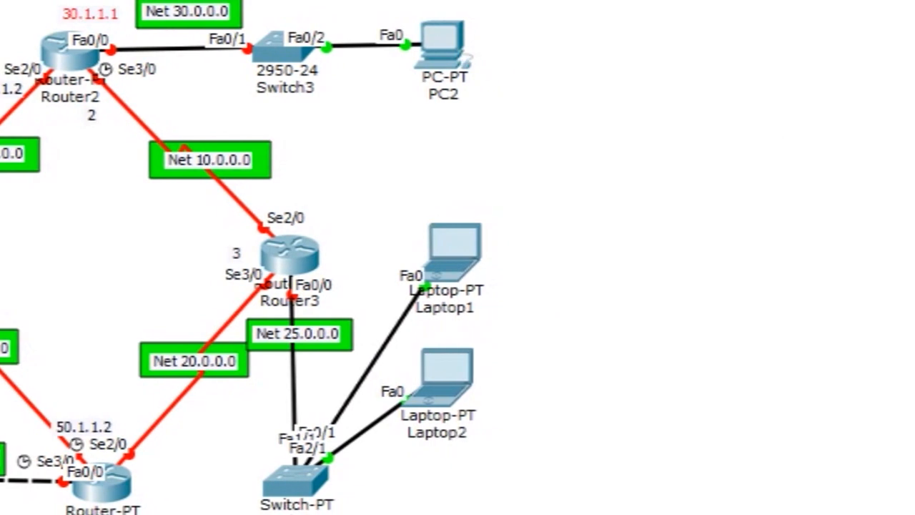
pyautogui.click(482, 50)
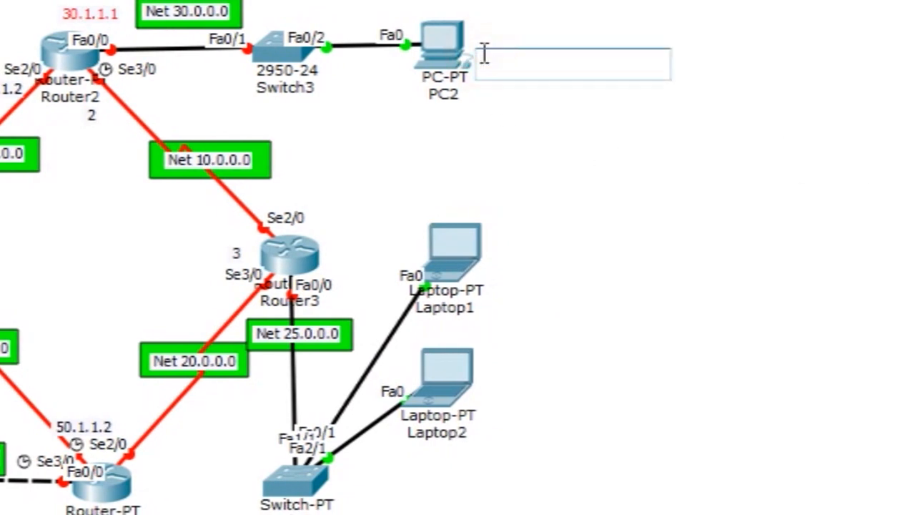
pyautogui.write('30.1.1.2')
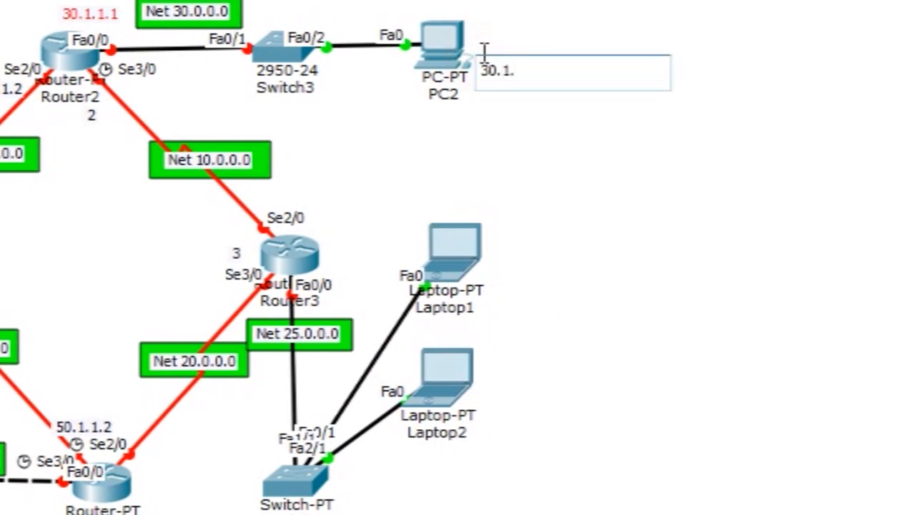
pyautogui.click(752, 121)
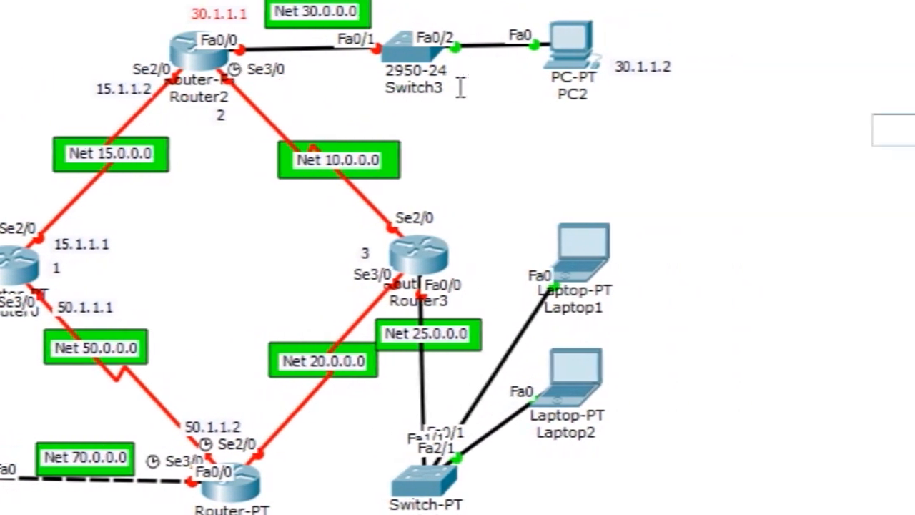
pyautogui.press('Escape')
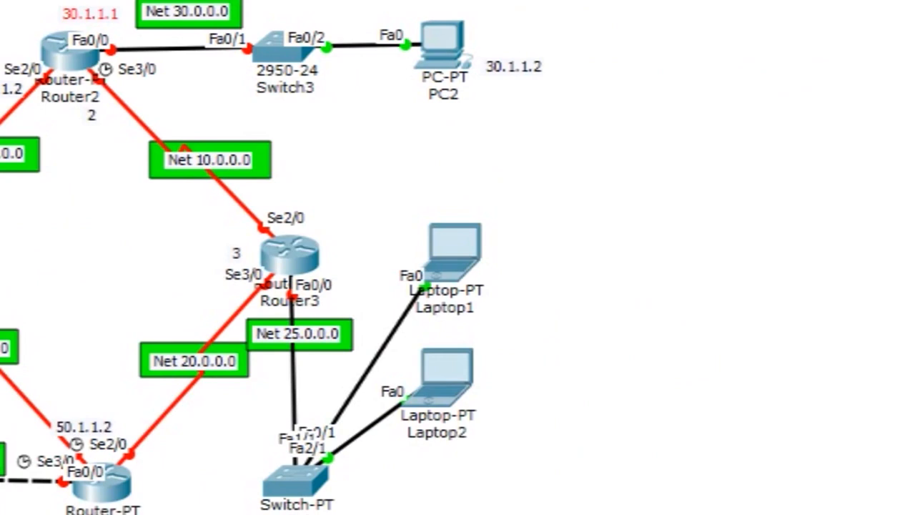
# - Add address notes 10.1.1.1 near Router2's Se3/0 and 10.1.1.2 above Router3's Se2/0, and move Router3 slightly down
pyautogui.moveTo(346, 183); pyautogui.dragTo(127, 132)
pyautogui.moveTo(461, 132); pyautogui.dragTo(470, 126)
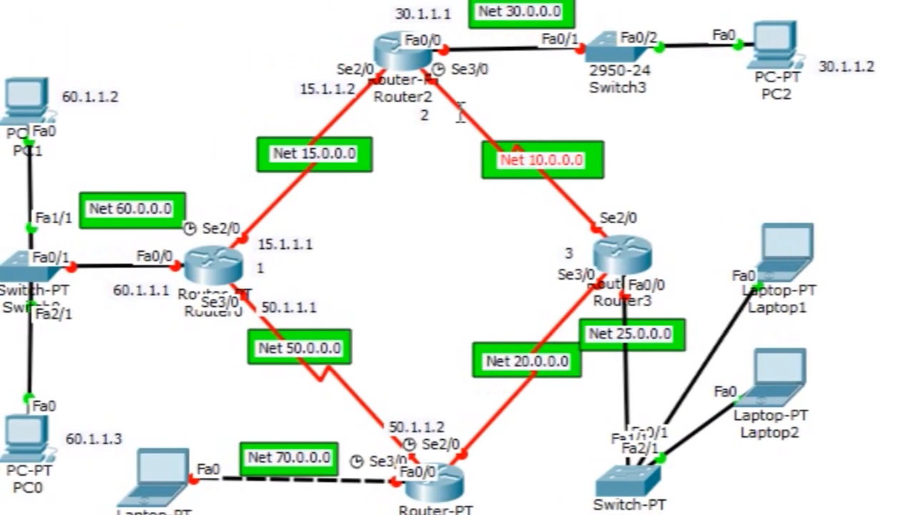
pyautogui.click(126, 100)
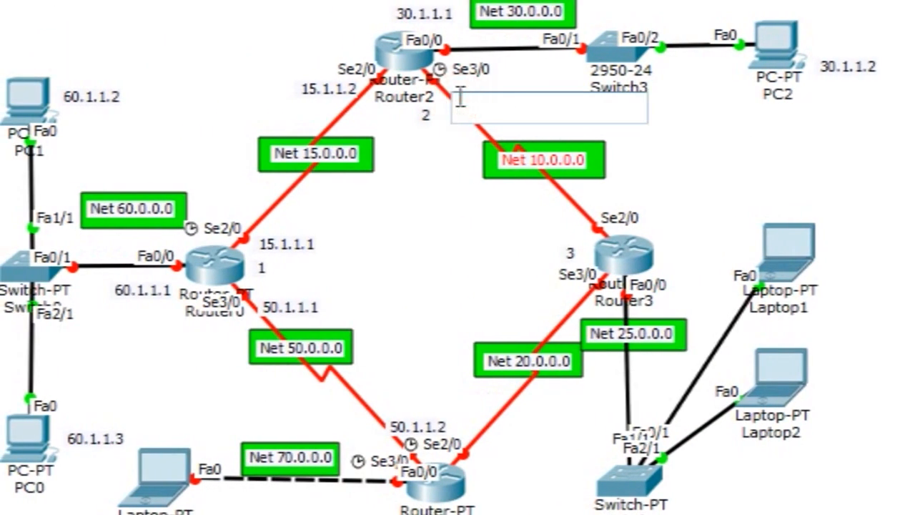
pyautogui.write('10.1.1.1')
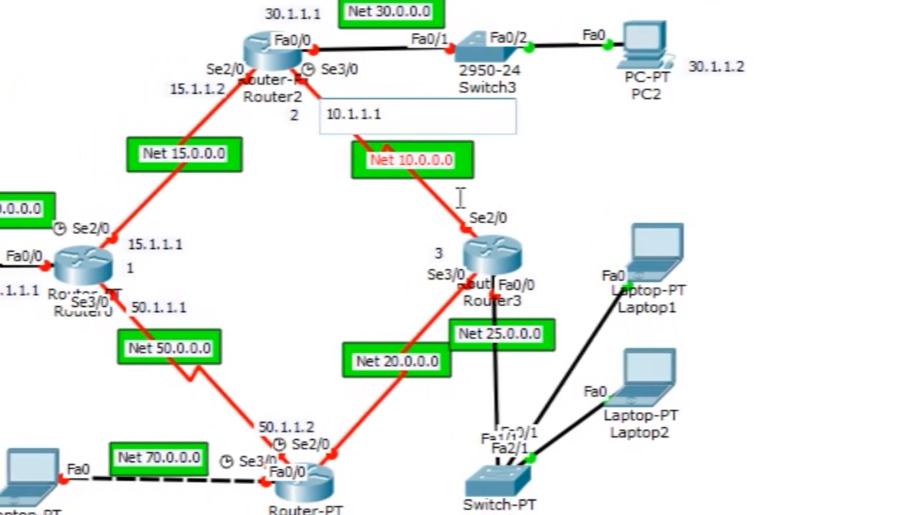
pyautogui.click(461, 199)
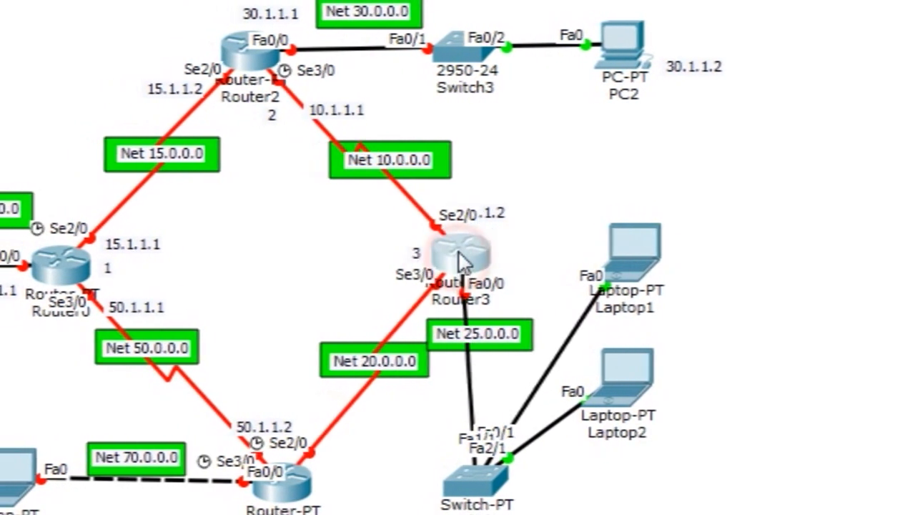
pyautogui.moveTo(459, 267); pyautogui.dragTo(464, 269)
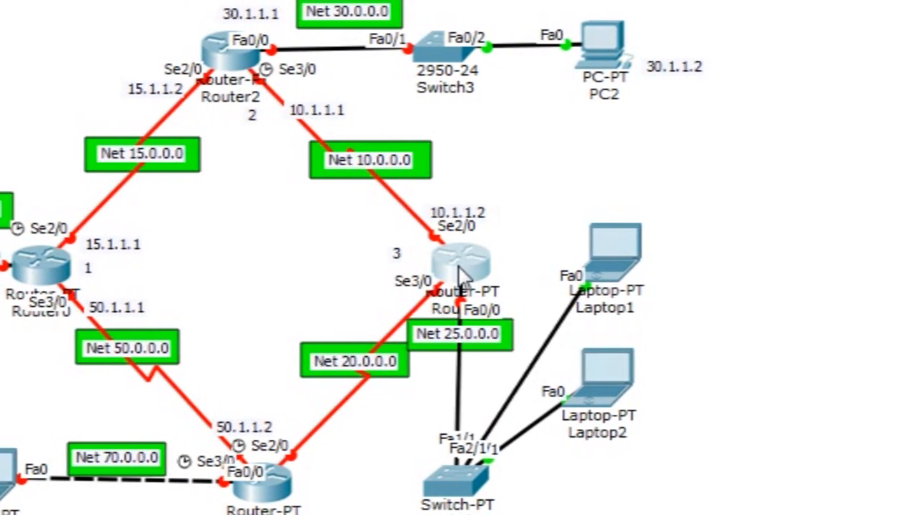
pyautogui.click(462, 270)
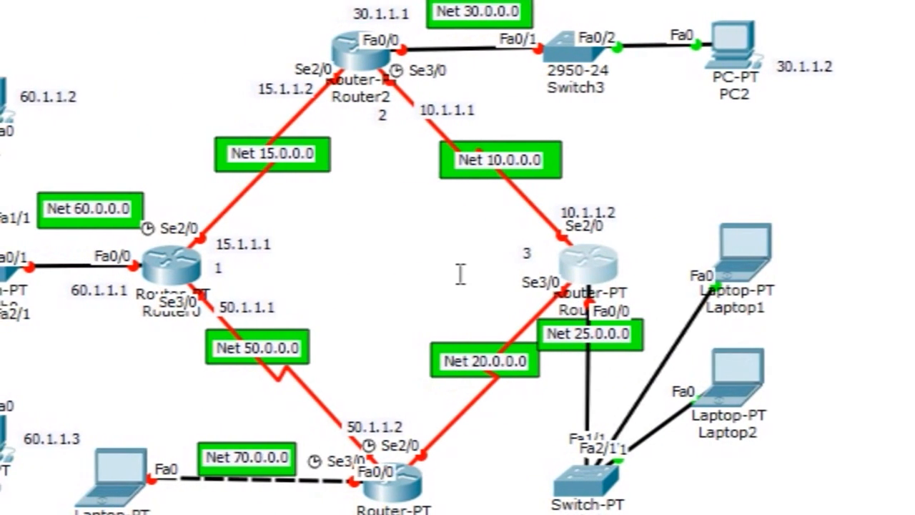
# - Add address note 20.1.1.1 beside Router3's Se3/0 port and move Router1 slightly down
pyautogui.click(461, 276)
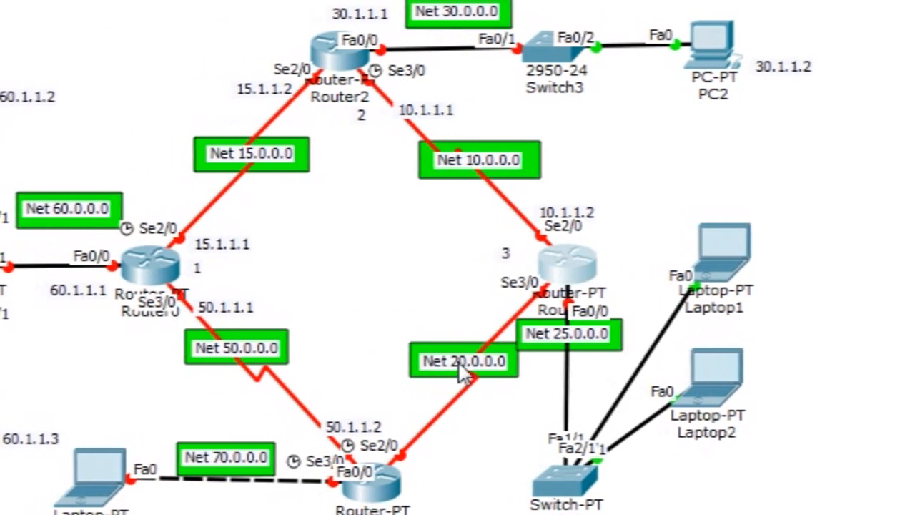
pyautogui.moveTo(386, 328); pyautogui.dragTo(477, 390)
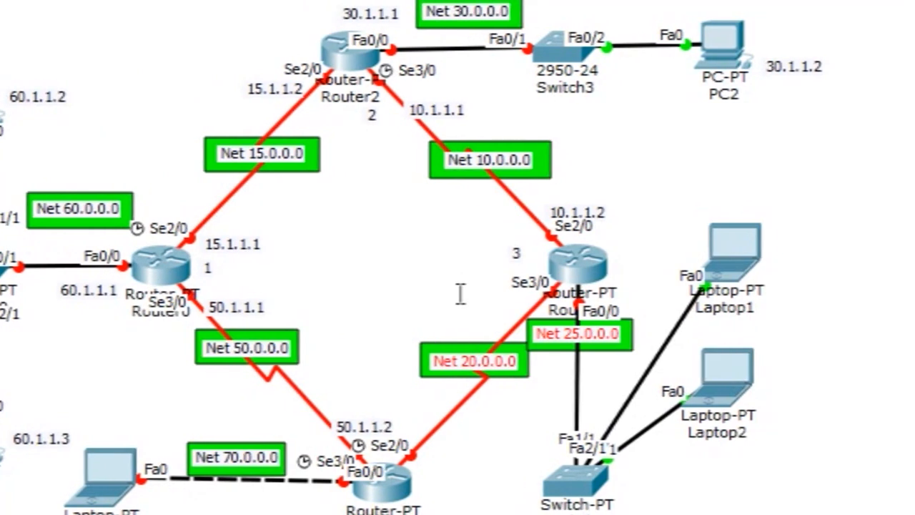
pyautogui.click(461, 292)
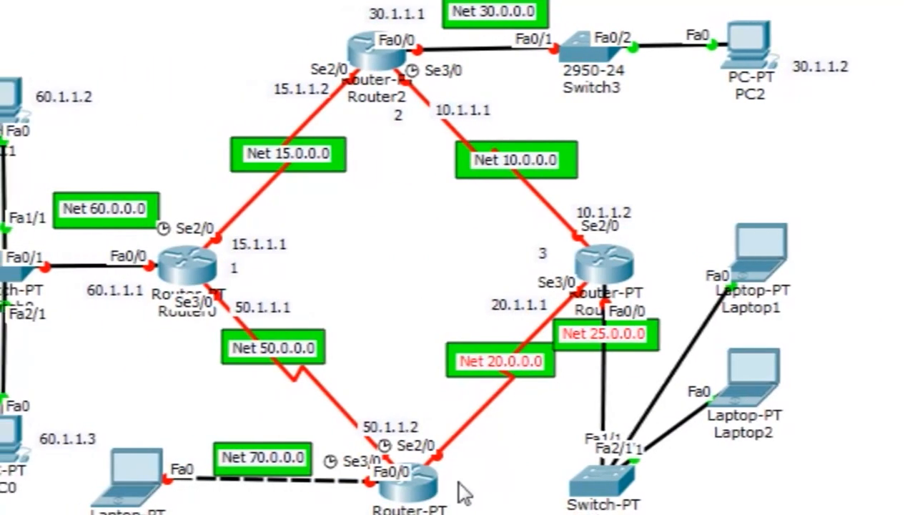
pyautogui.moveTo(119, 484); pyautogui.dragTo(121, 499)
pyautogui.moveTo(459, 514); pyautogui.dragTo(459, 494)
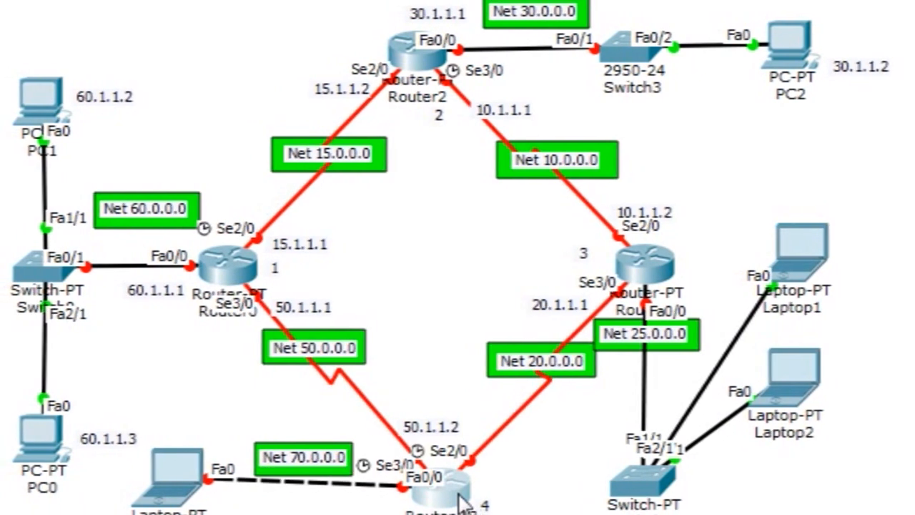
# - Shift the note 50.1.1.2 slightly away from Router1's Se2/0 label and add address note 20.1.1.2 beside Router1
pyautogui.click(449, 429)
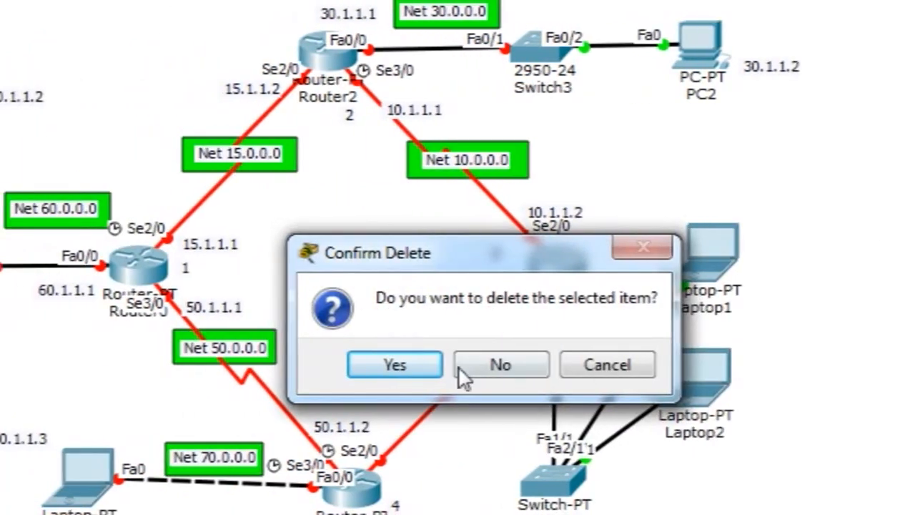
pyautogui.click(138, 363)
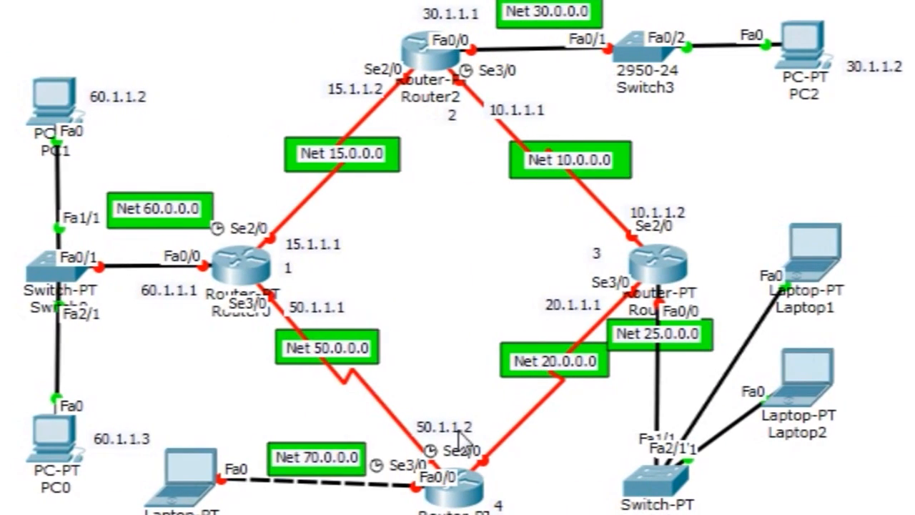
pyautogui.moveTo(84, 427); pyautogui.dragTo(48, 418)
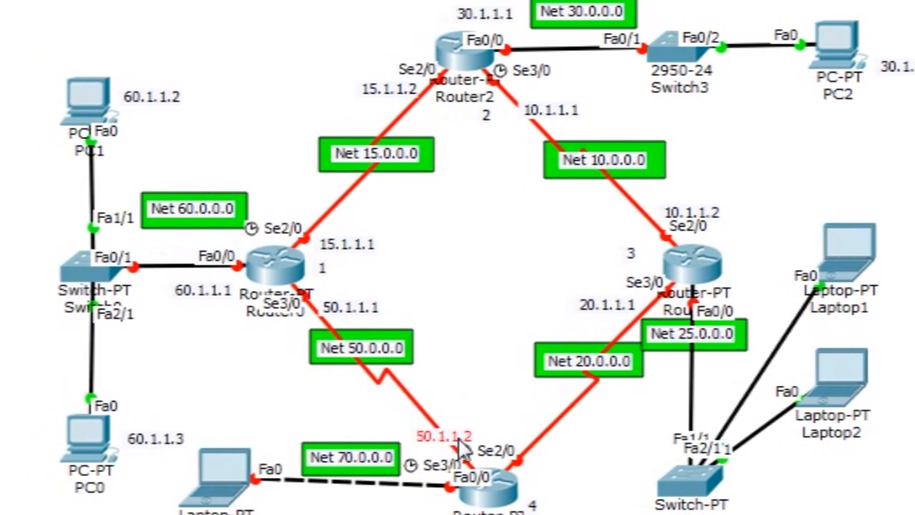
pyautogui.click(489, 491)
pyautogui.moveTo(458, 492); pyautogui.dragTo(459, 483)
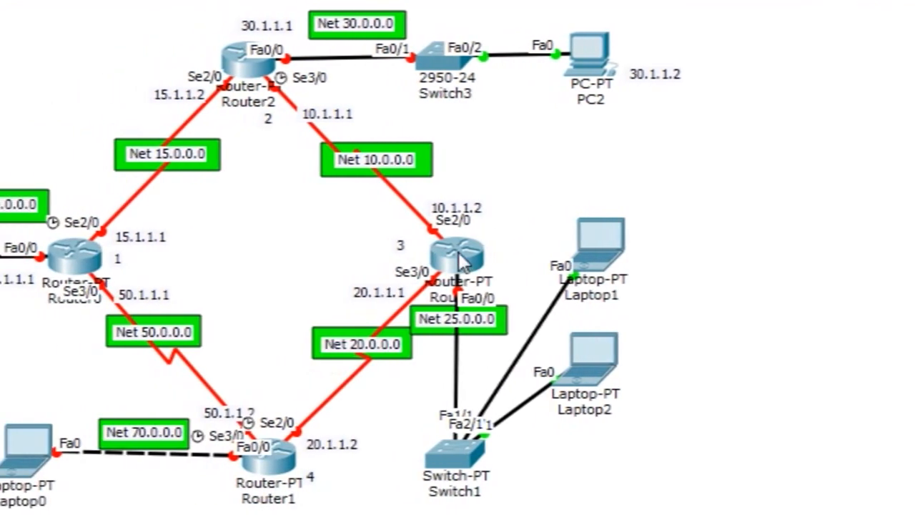
# - Add address notes 25.1.1.1 beside Router3's Fa0/0 port, 25.1.1.2 beside Laptop1 and 25.1.1.3 beside Laptop2
pyautogui.moveTo(463, 288)
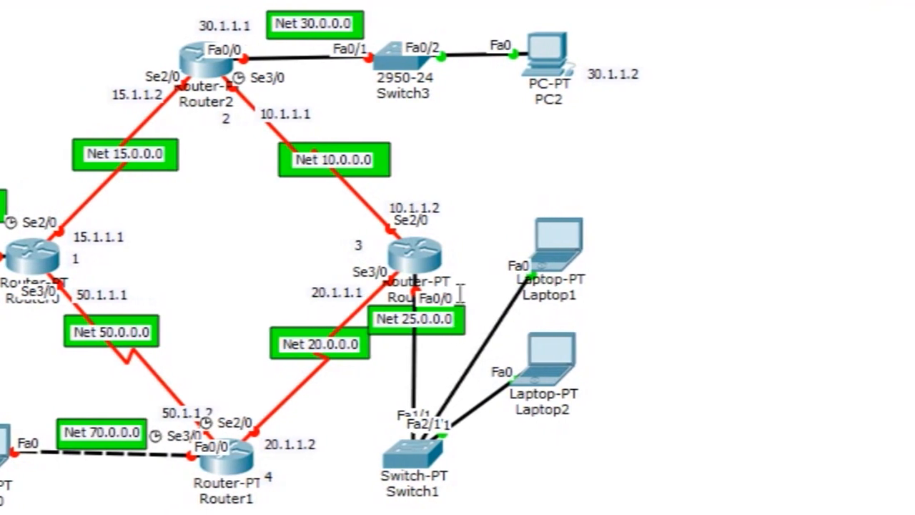
pyautogui.click(450, 264)
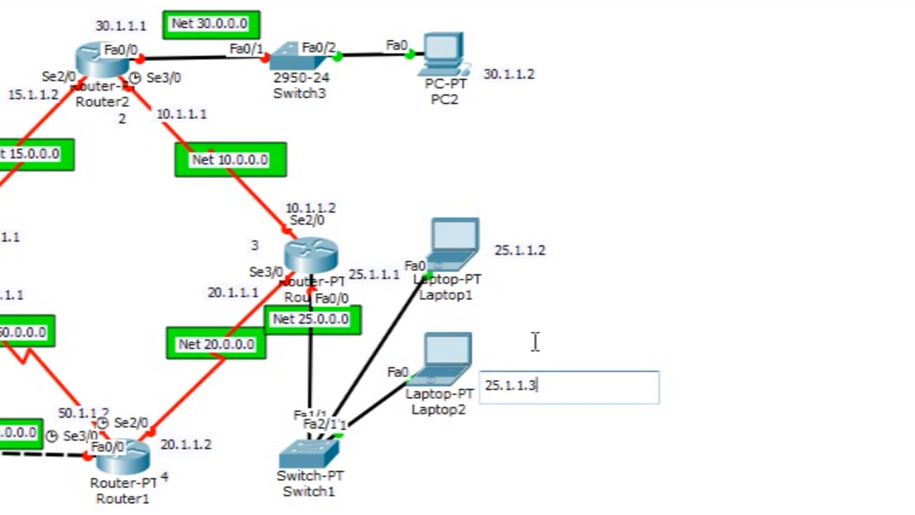
pyautogui.click(223, 505)
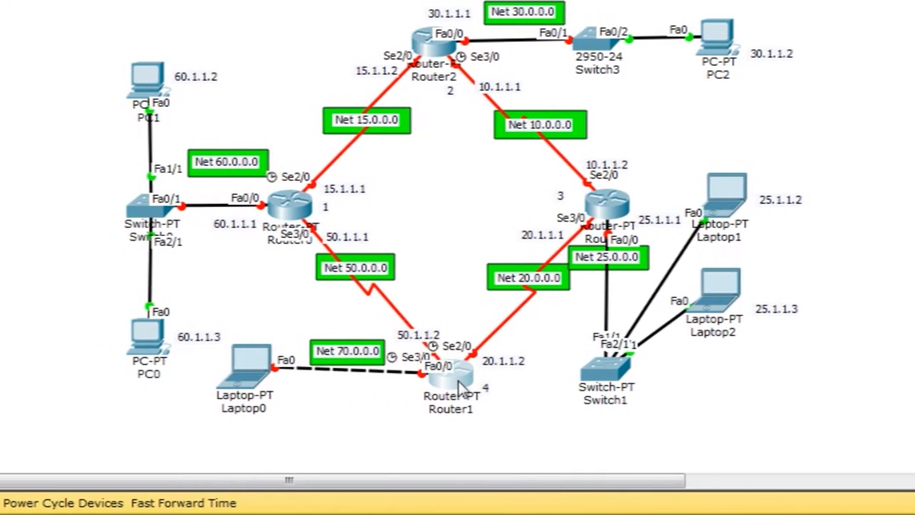
# - Nudge Router1 slightly, and add address notes 70.1.1.1 below its Fa0/0 link and 70.1.1.2 below Laptop0
pyautogui.moveTo(461, 386); pyautogui.dragTo(461, 384)
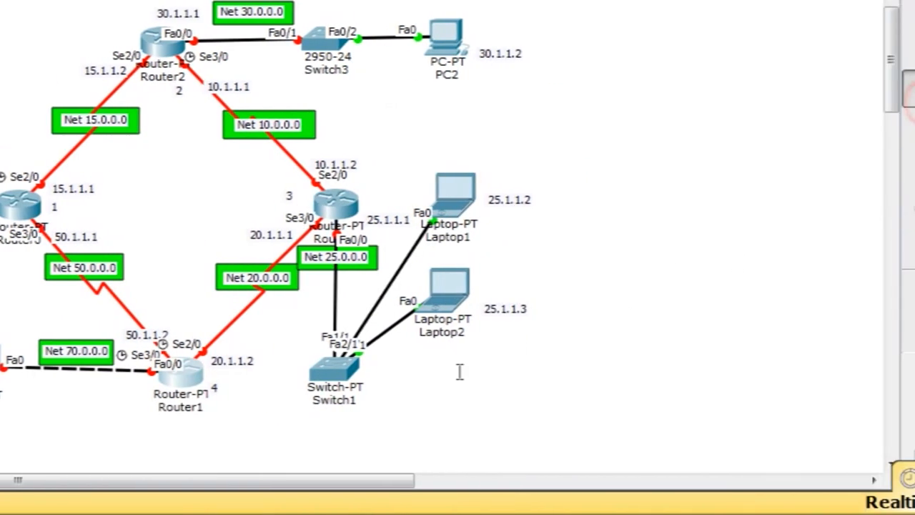
pyautogui.click(394, 394)
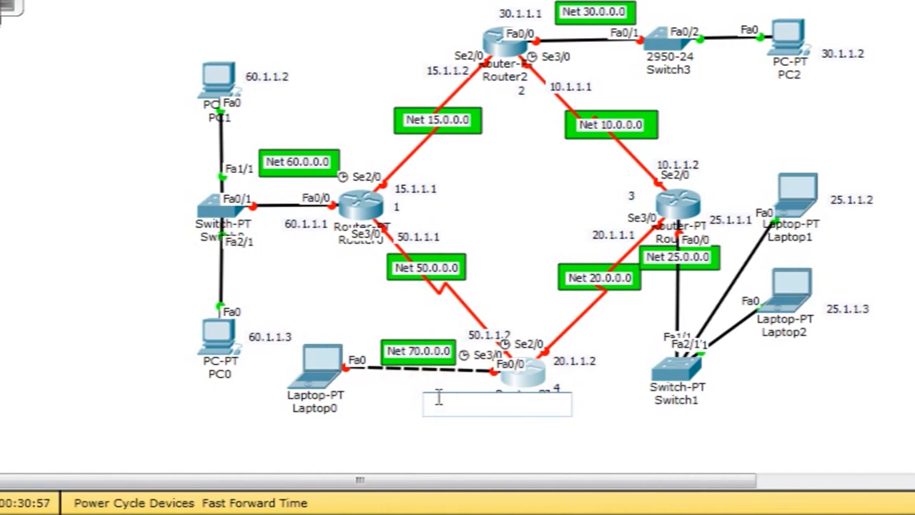
pyautogui.write('70.1.1.1')
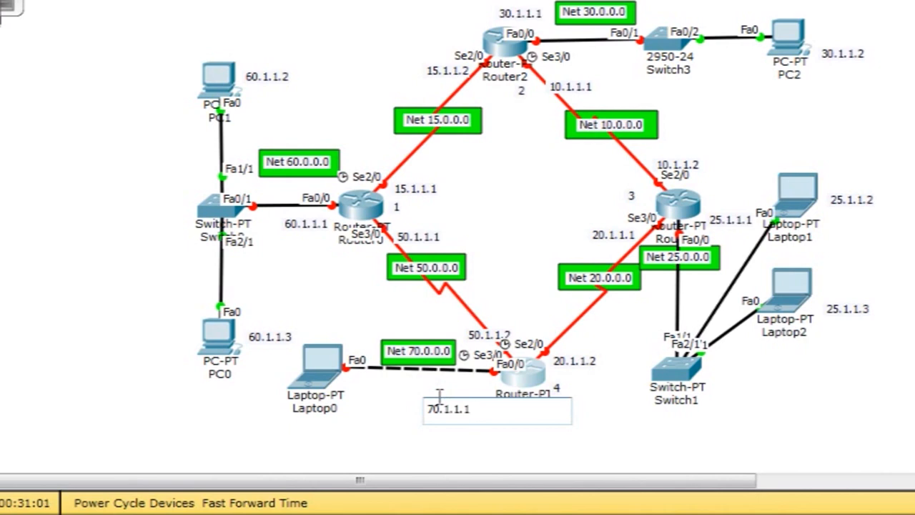
pyautogui.click(292, 426)
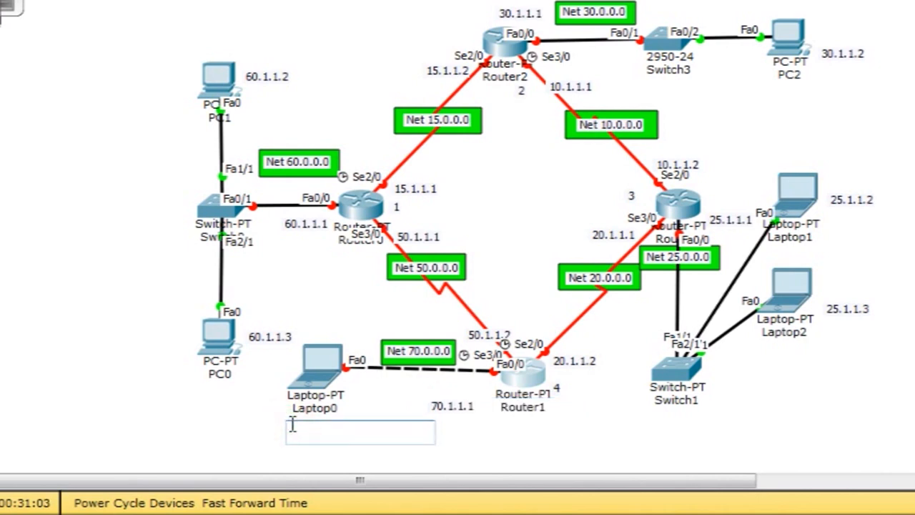
pyautogui.write('70.1')
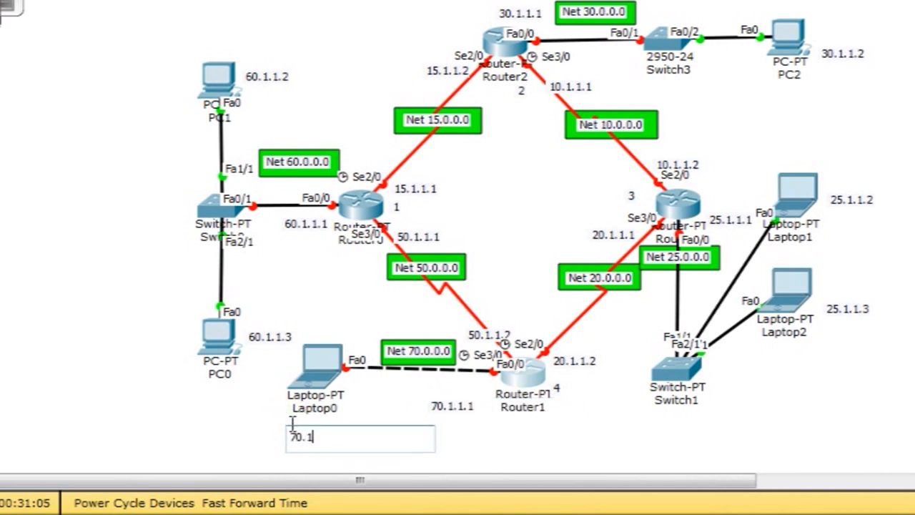
pyautogui.write('.1.2')
# - Reposition the note 70.1.1.2 right under Laptop0's name and raise 70.1.1.1 closer to Router1's Fa0/0 port
pyautogui.click(911, 13)
pyautogui.moveTo(330, 436)
pyautogui.mouseDown()
pyautogui.moveTo(336, 427)
pyautogui.moveTo(326, 434)
pyautogui.mouseUp()
pyautogui.moveTo(444, 414); pyautogui.dragTo(454, 398)
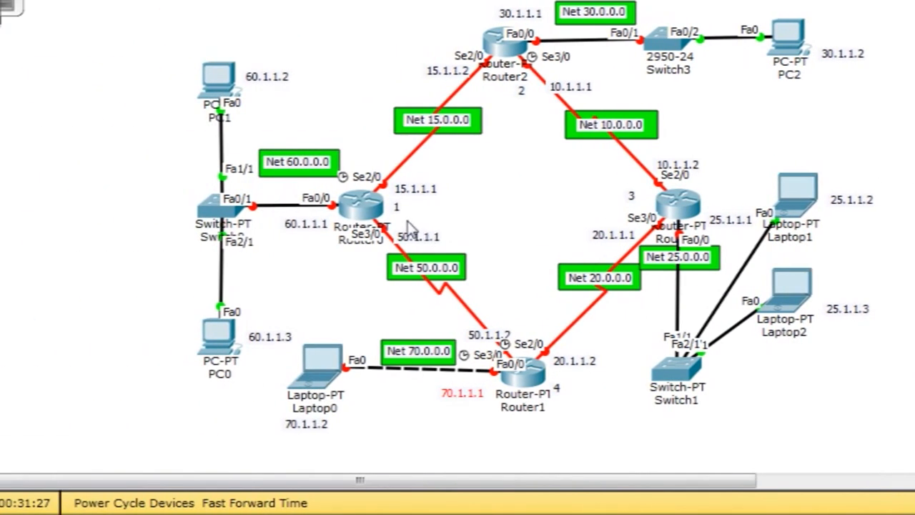
# - Open Router0's IOS command line interface and shift its window up so the prompt is visible
pyautogui.click(356, 203)
pyautogui.moveTo(449, 22)
pyautogui.mouseDown()
pyautogui.moveTo(458, 44)
pyautogui.moveTo(459, 23)
pyautogui.mouseUp()
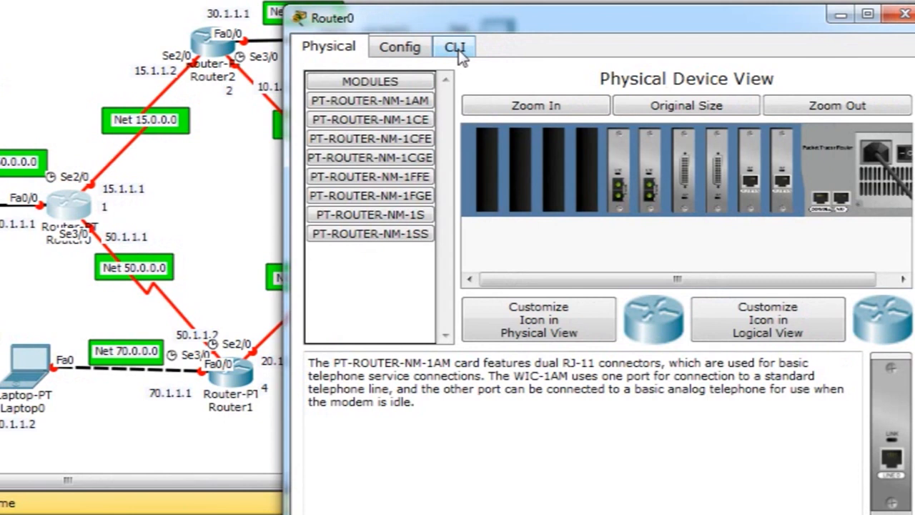
pyautogui.click(458, 49)
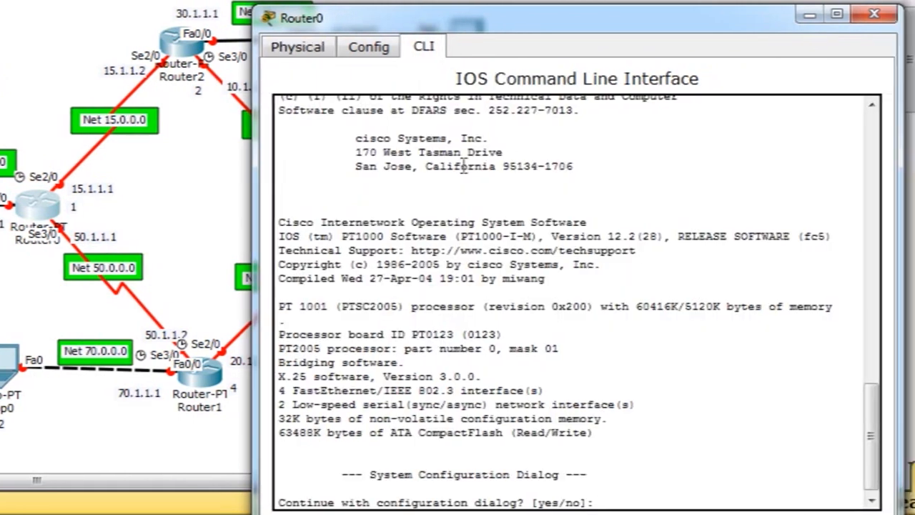
pyautogui.moveTo(714, 16); pyautogui.dragTo(717, 0)
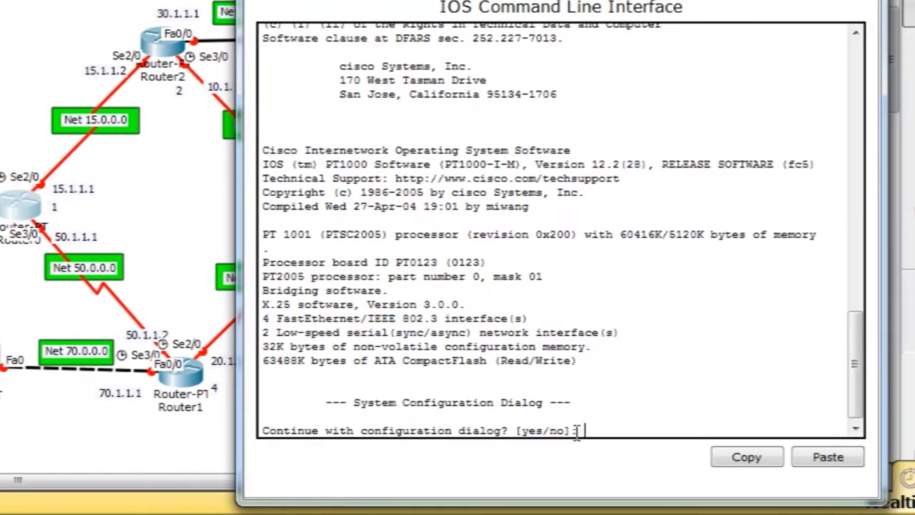
# - Answer no to Router0's configuration dialog, start the console and enter privileged mode with ena
pyautogui.write('no')
pyautogui.press('Return')
pyautogui.press('Return')
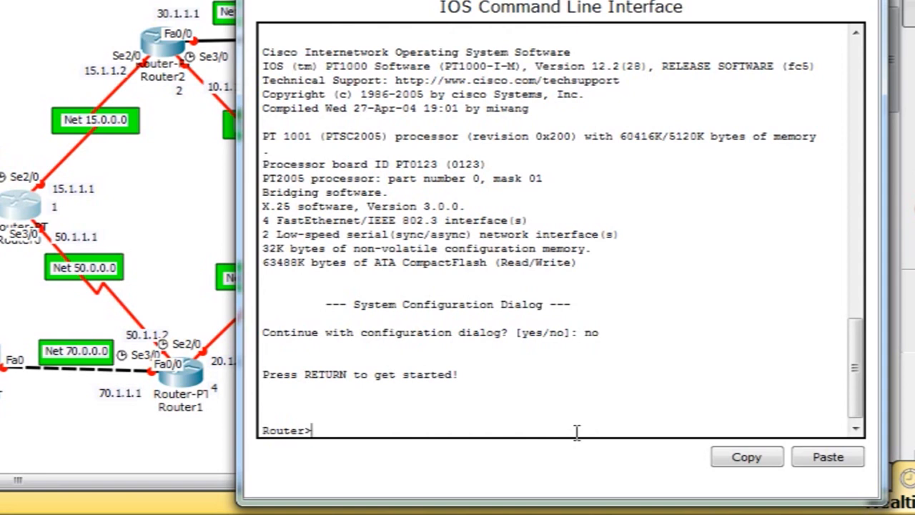
pyautogui.write('ena')
pyautogui.press('Return')
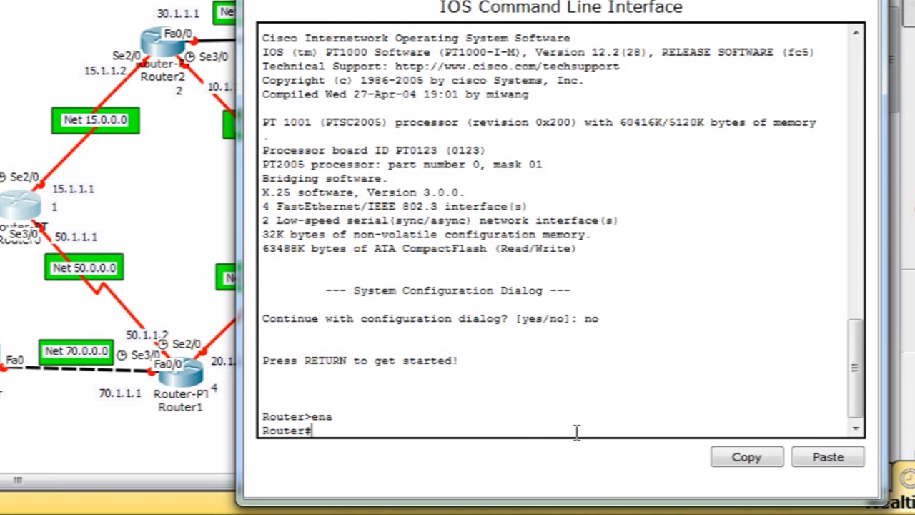
# - Enter global configuration mode on Router0 with conf t and select interface se2/0
pyautogui.write('conf t')
pyautogui.press('Return')
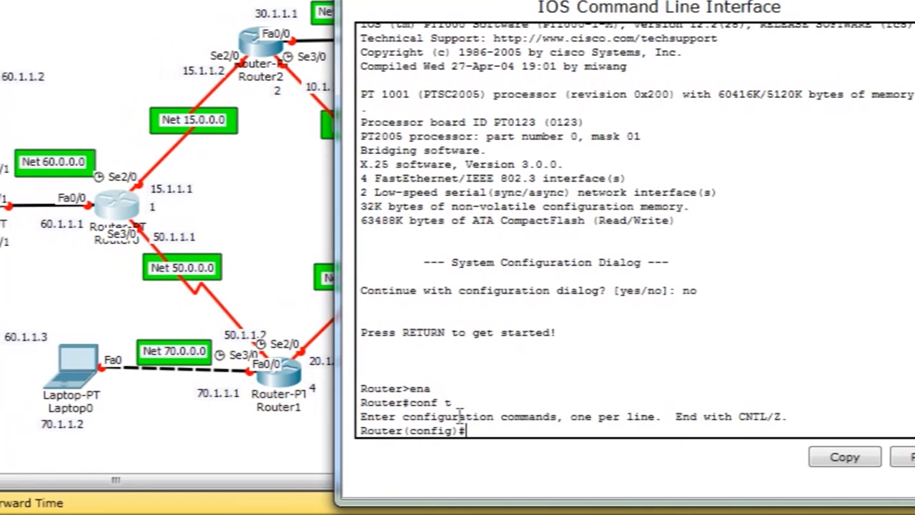
pyautogui.moveTo(370, 432); pyautogui.dragTo(263, 427)
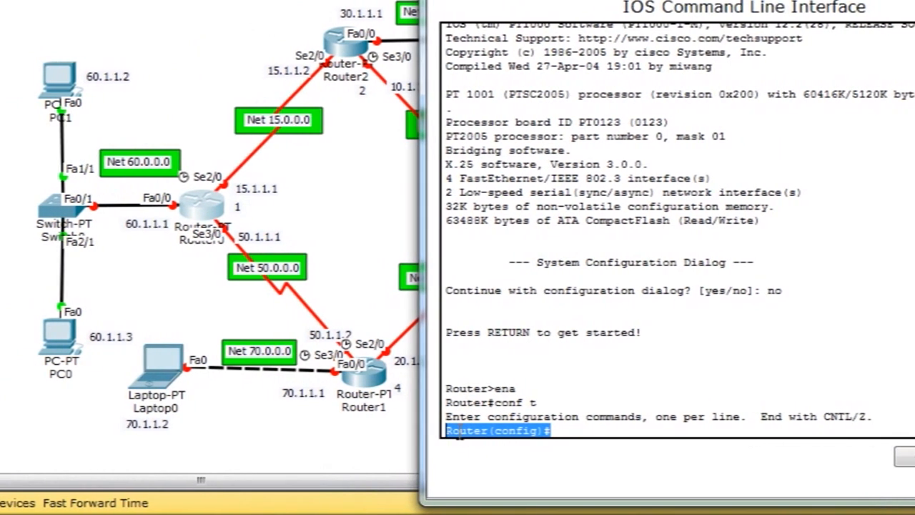
pyautogui.click(566, 430)
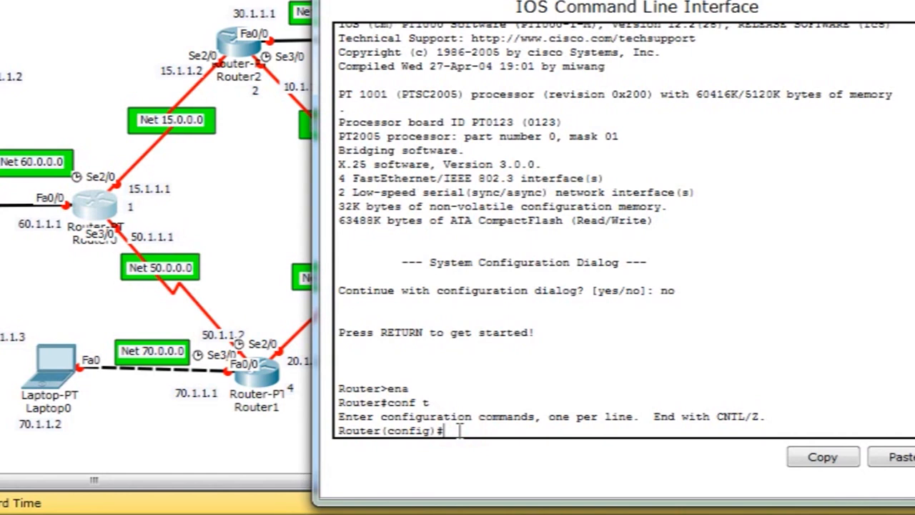
pyautogui.write('int')
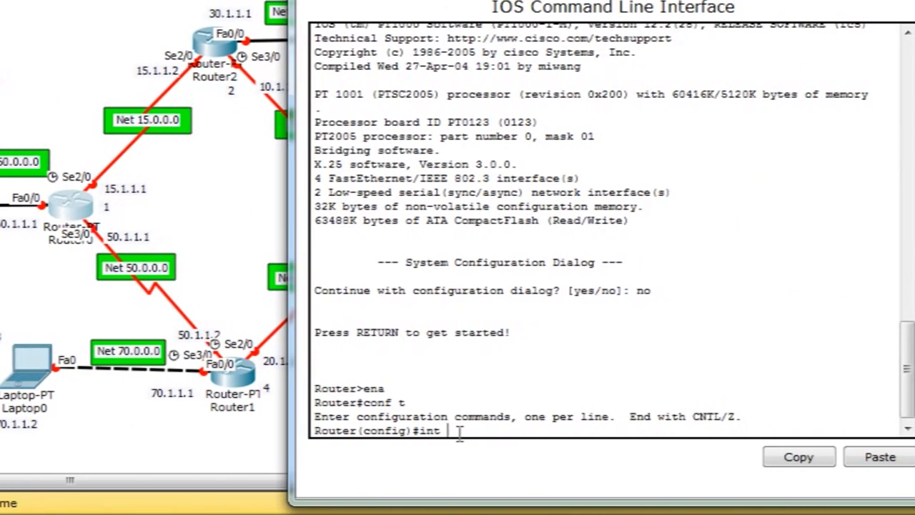
pyautogui.write('e2/0')
pyautogui.press('Return')
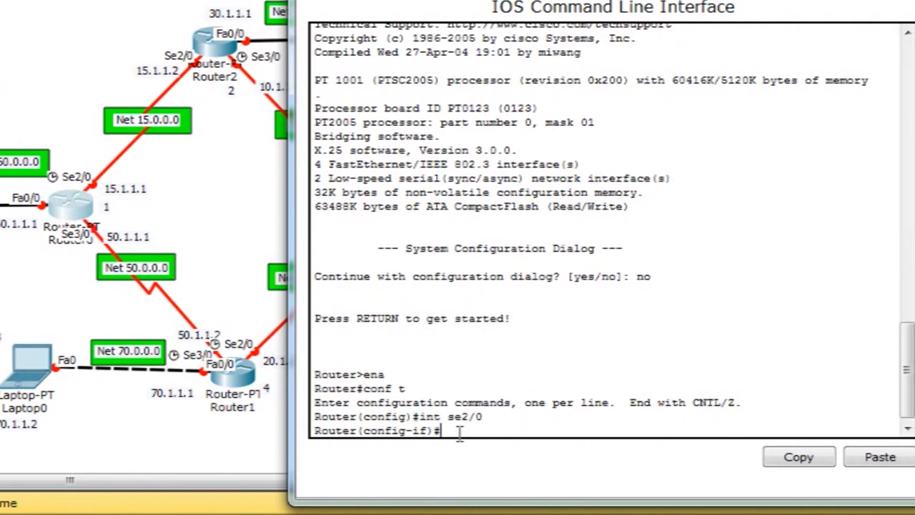
# - Assign Router0's se2/0 the address 15.1.1.1 with mask 255.0.0.0, checking it against the topology note
pyautogui.write('ip add')
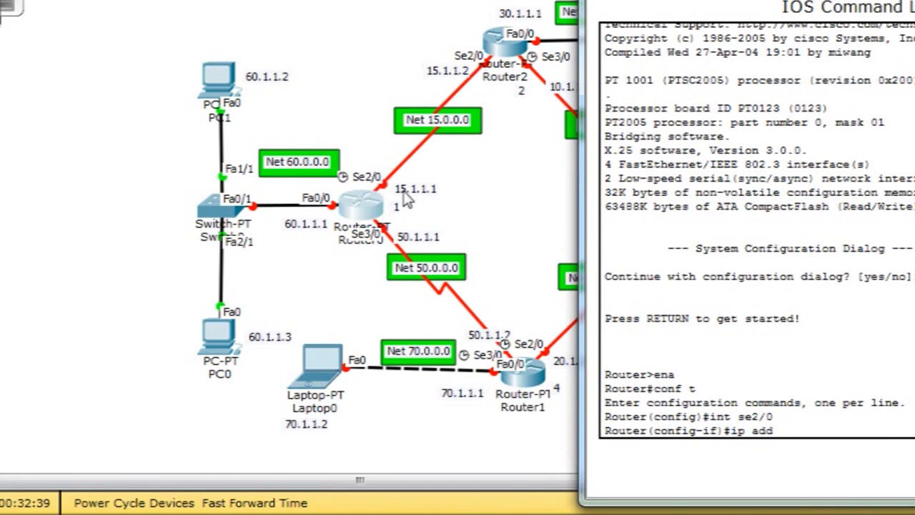
pyautogui.click(402, 193)
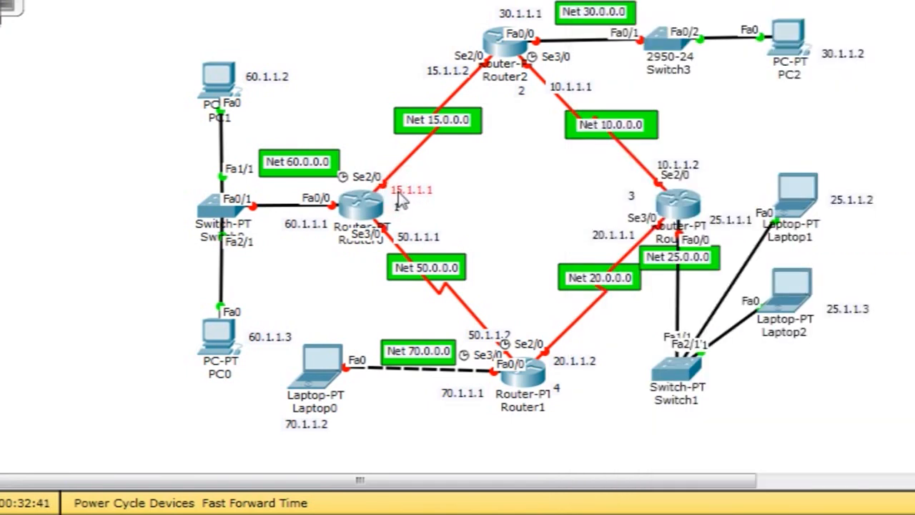
pyautogui.click(340, 206)
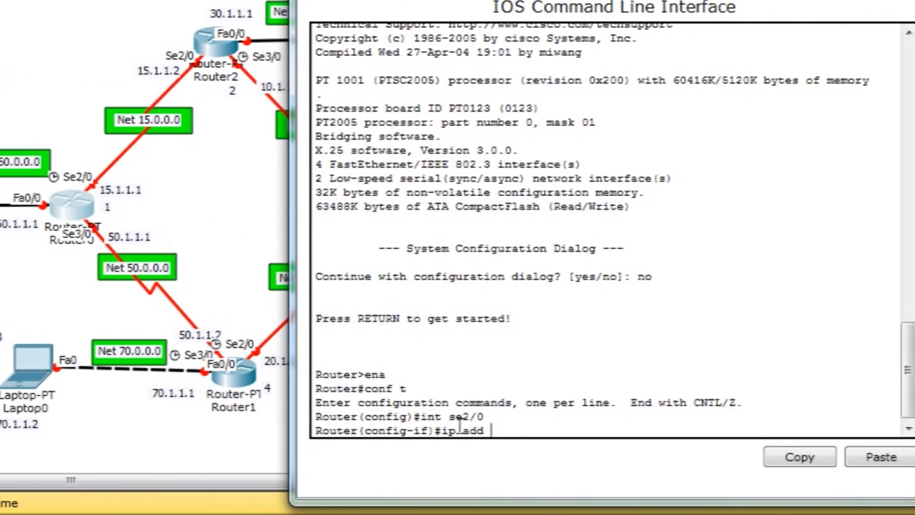
pyautogui.write('15.1.1.1 255')
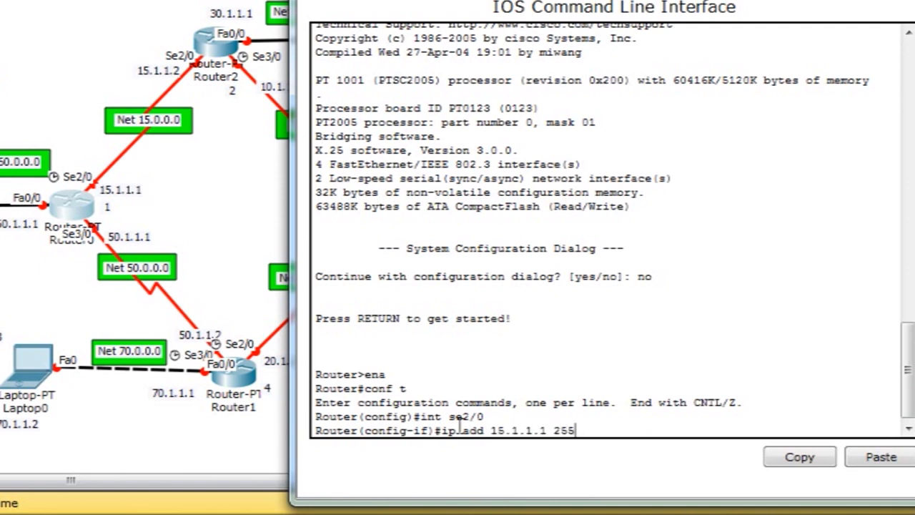
pyautogui.write('.0.0.0')
pyautogui.press('Return')
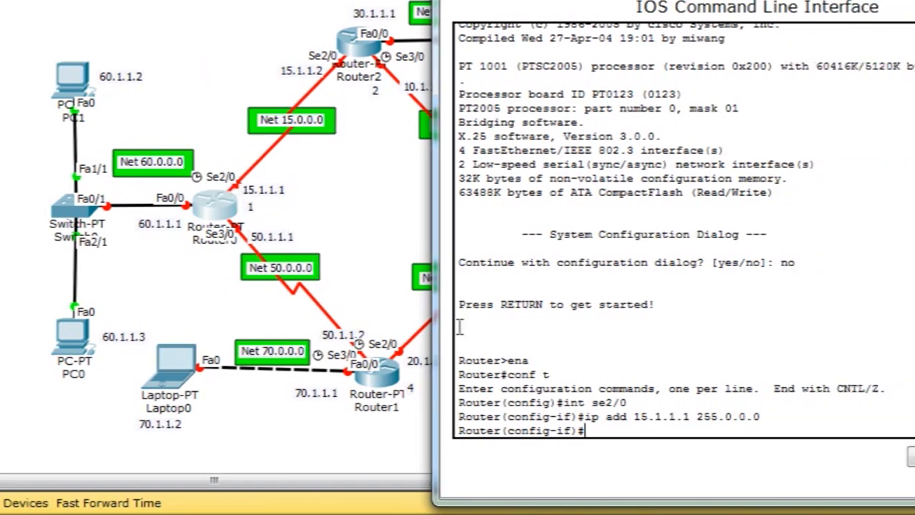
# - Set the clock rate to 9600 on Router0's se2/0 and enable the interface with no sh
pyautogui.write('clock rat')
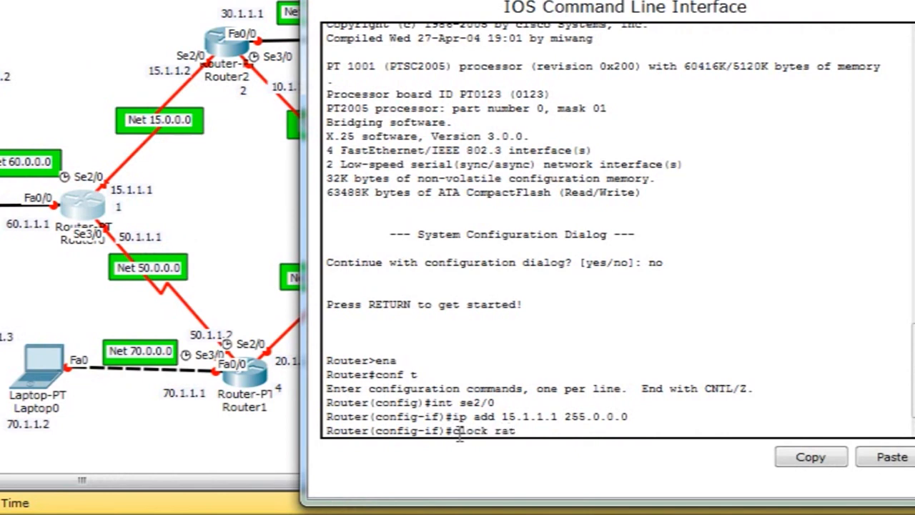
pyautogui.write('e 9600')
pyautogui.press('Return')
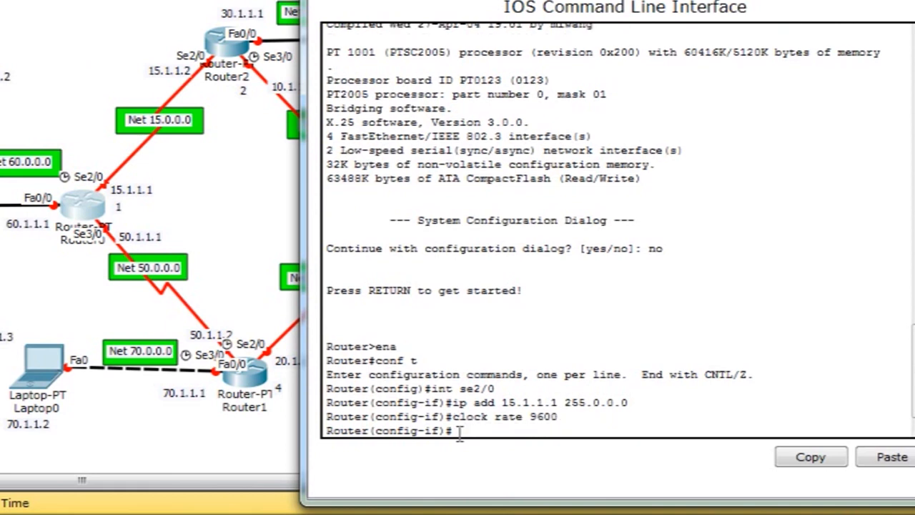
pyautogui.write('no sh')
pyautogui.press('Return')
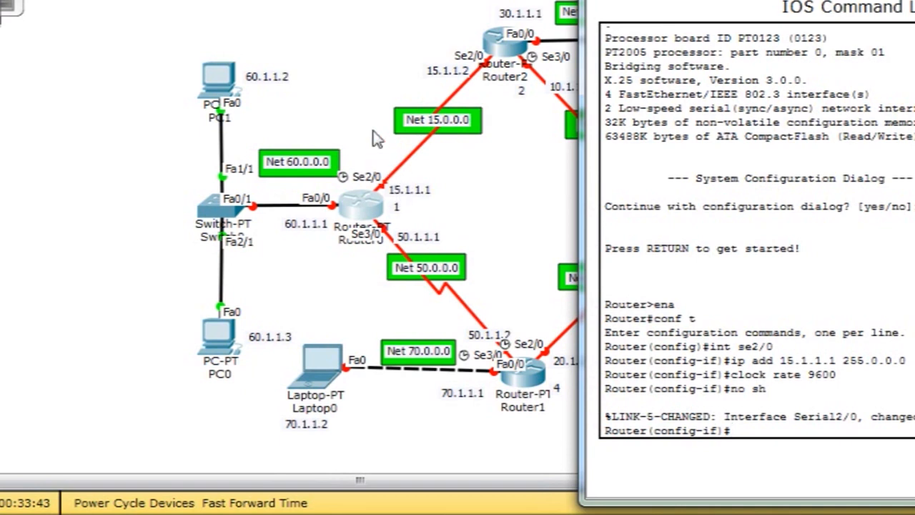
# - Check the topology, return to Router0's console and select interface se3/0
pyautogui.click(337, 182)
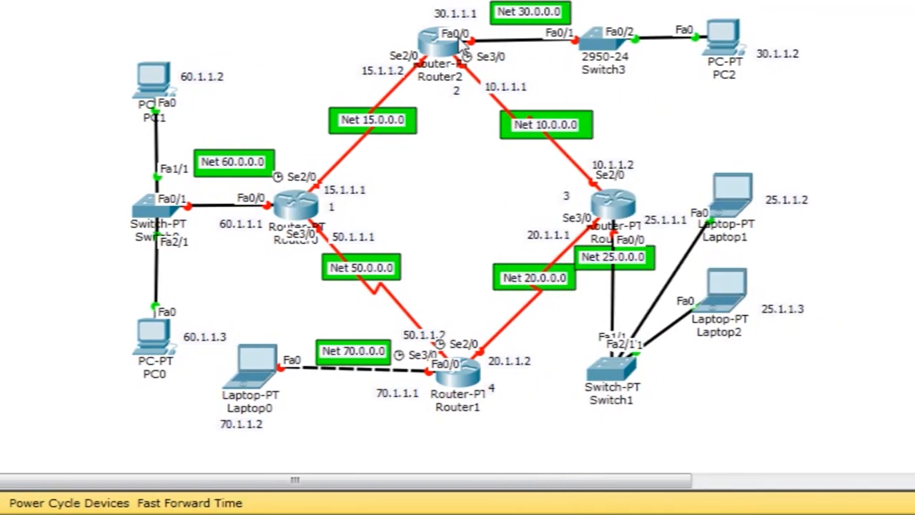
pyautogui.click(361, 206)
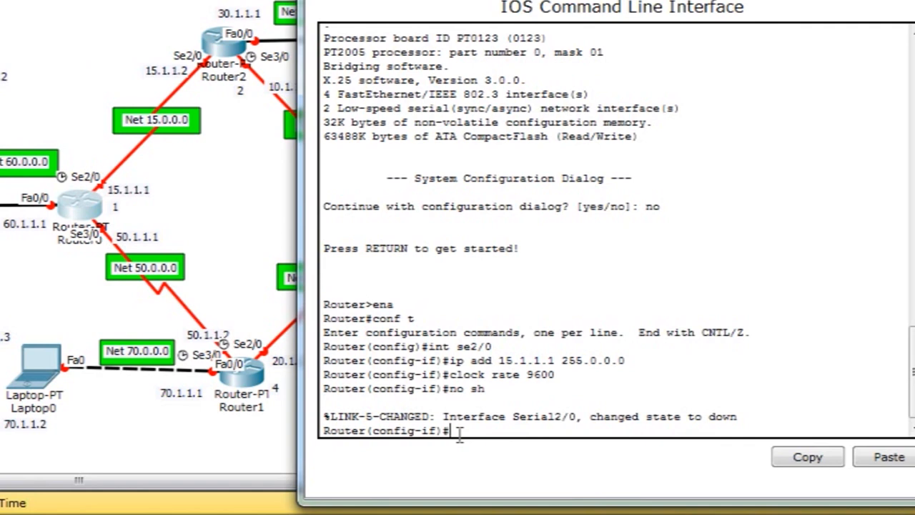
pyautogui.write('int se3/0')
pyautogui.press('Return')
# - Assign Router0's se3/0 the address 50.1.1.1 with mask 255.0.0.0 and enable it with no sh
pyautogui.write('ip add ')
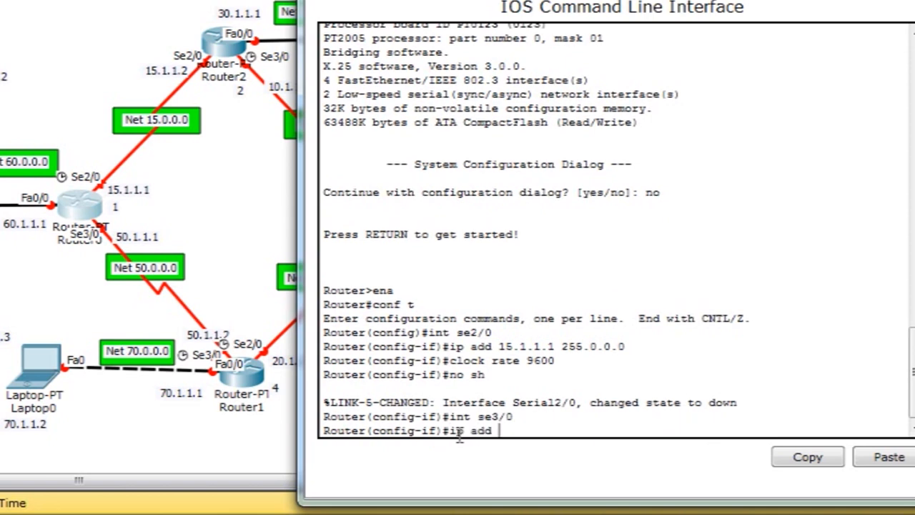
pyautogui.write('50.1.1.1.')
pyautogui.press('BackSpace')
pyautogui.write('255.255')
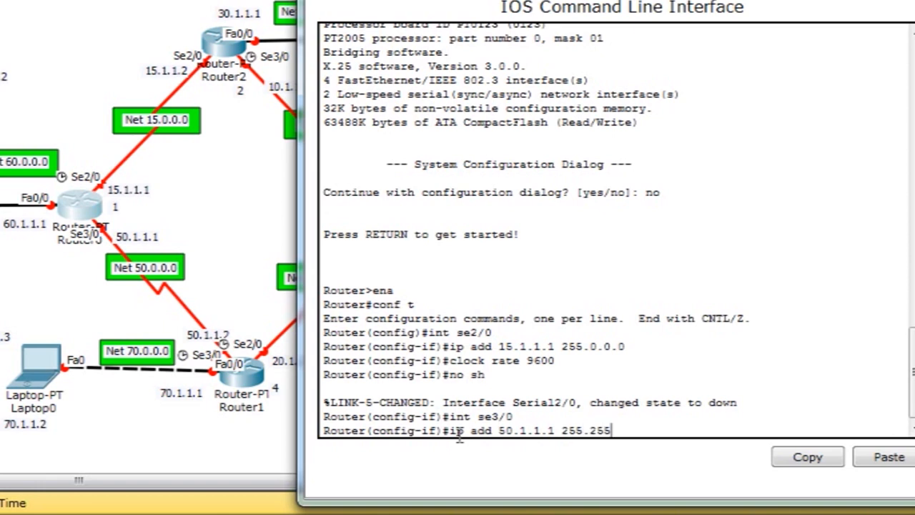
pyautogui.press('BackSpace')
pyautogui.press('BackSpace')
pyautogui.press('BackSpace')
pyautogui.write('0.0.0')
pyautogui.press('Return')
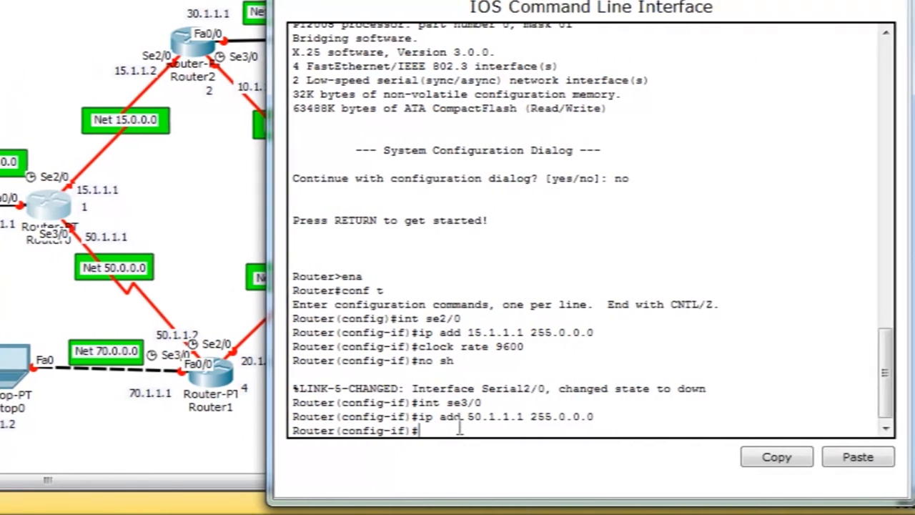
pyautogui.write('no sh')
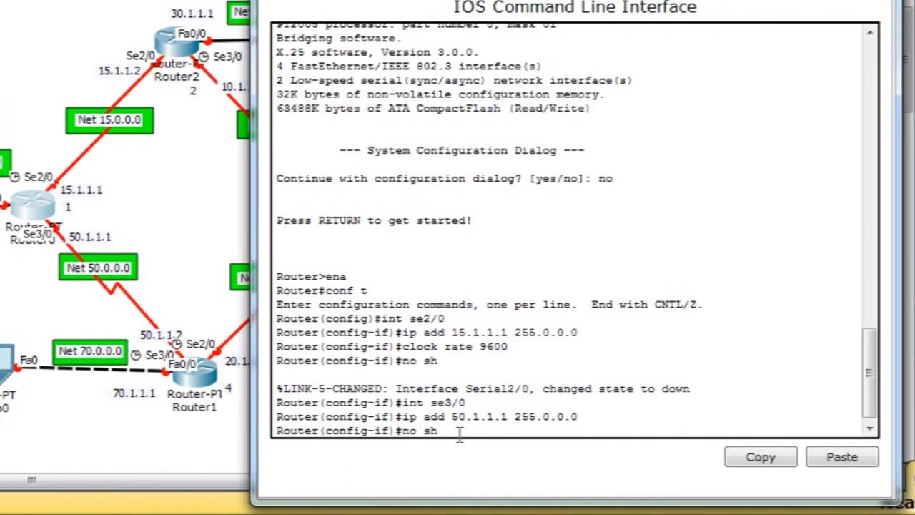
pyautogui.press('Return')
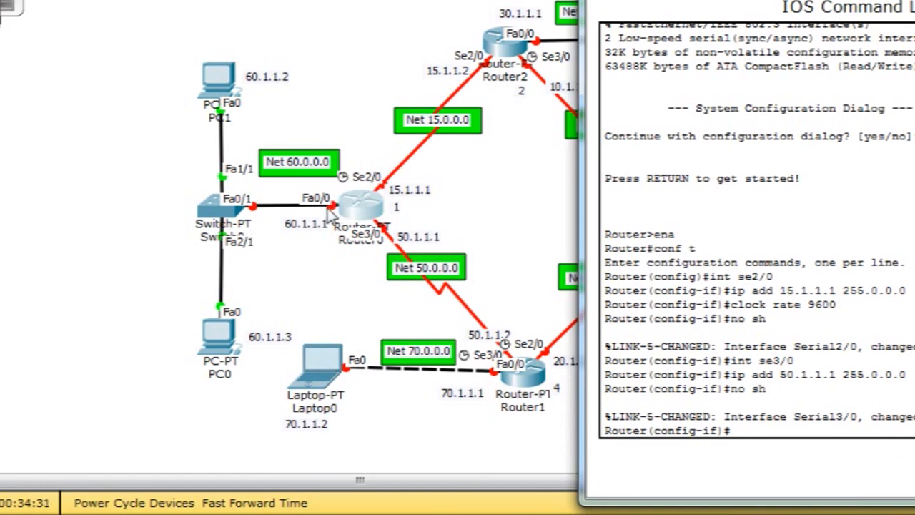
# - Configure Router0's fa0/0 with address 60.1.1.1 and mask 255.0.0.0, and enable it with no sh
pyautogui.write('int fa0/0')
pyautogui.press('Return')
pyautogui.write('ip add')
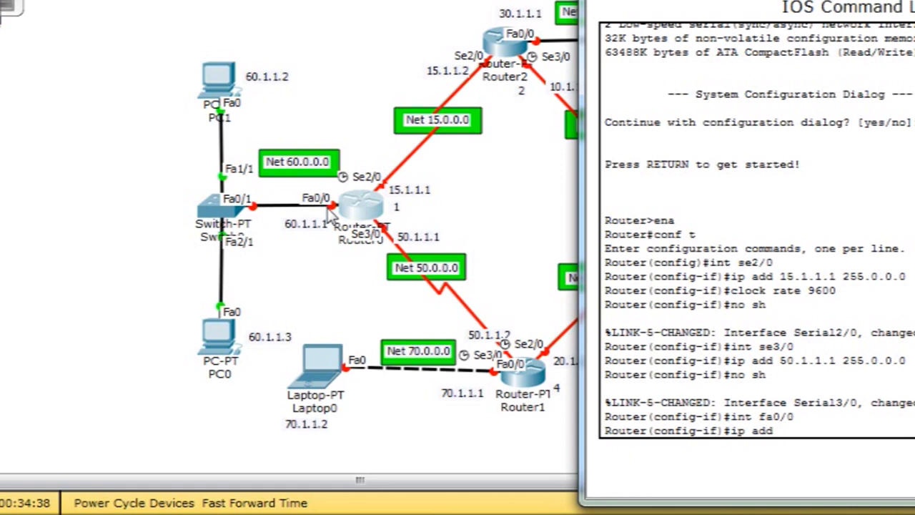
pyautogui.write(' 60.1.1.1 255')
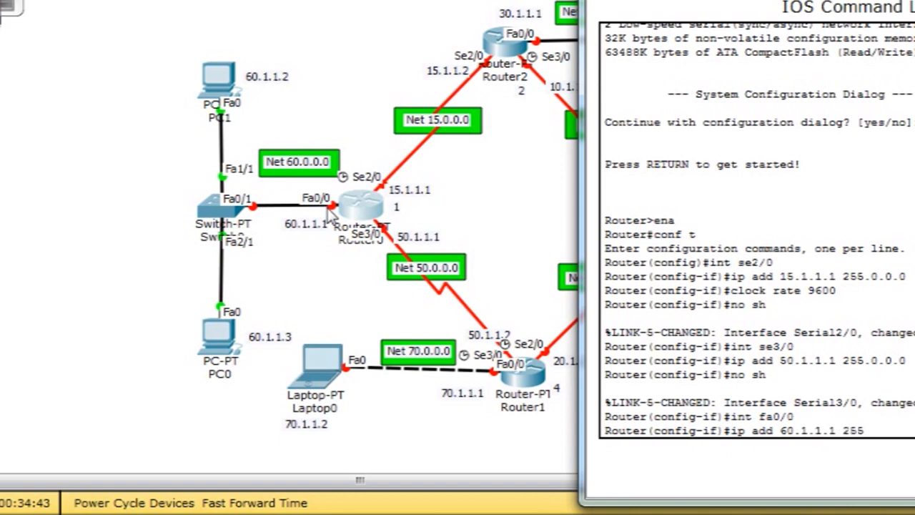
pyautogui.write('.0.0.0')
pyautogui.press('Return')
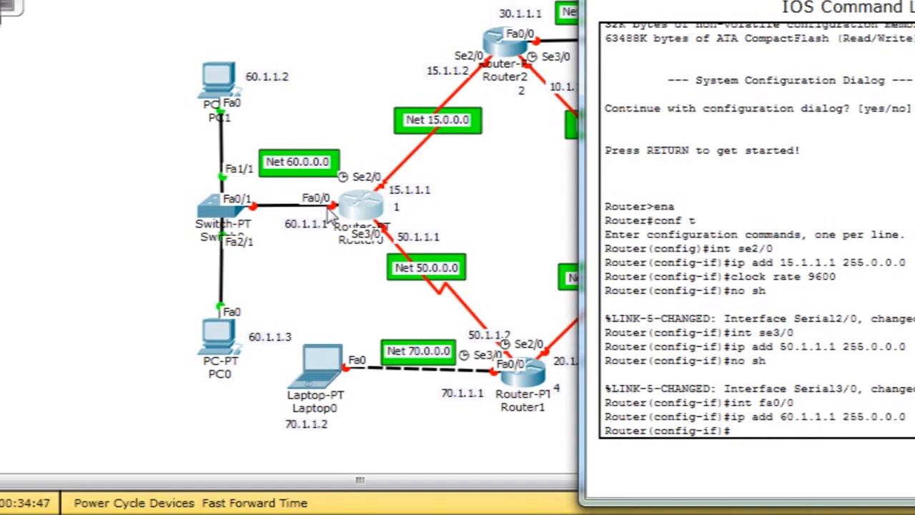
pyautogui.write('no sh')
pyautogui.press('Return')
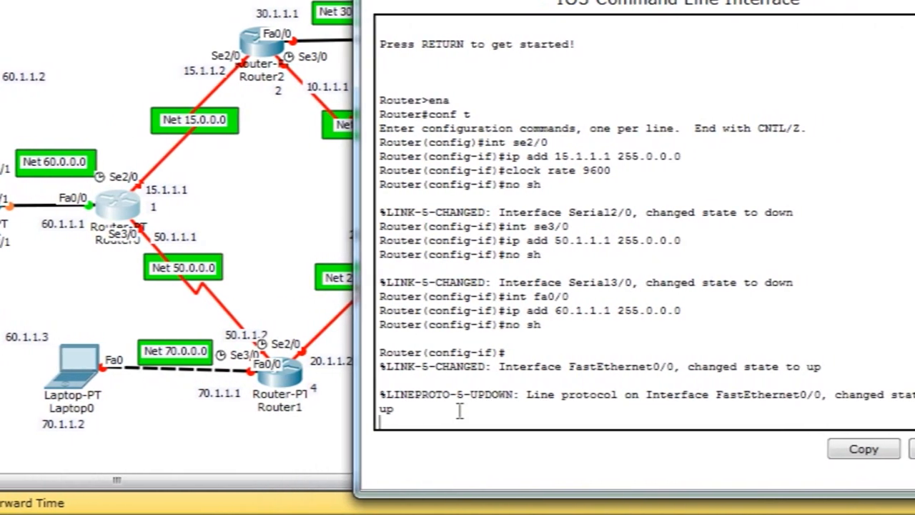
# - Review the interface commands entered in Router0's console, highlighting them from ena onward
pyautogui.moveTo(460, 411); pyautogui.dragTo(380, 100)
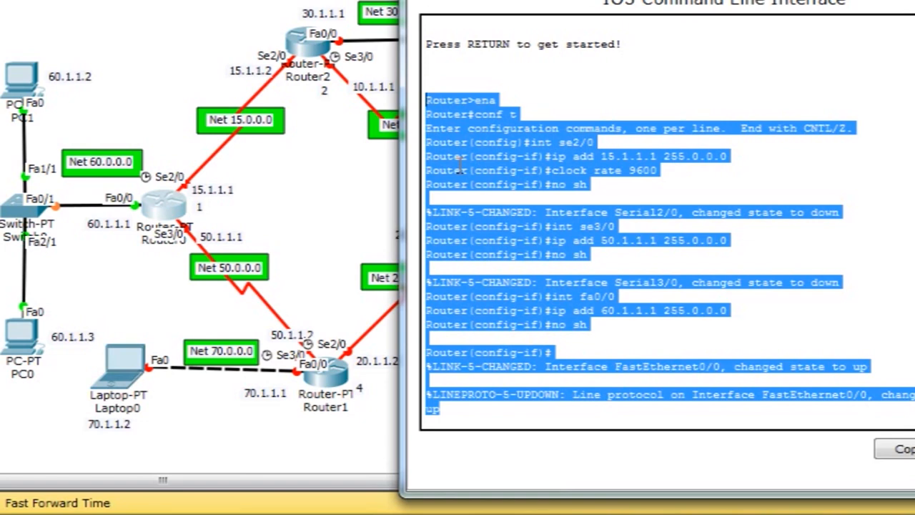
pyautogui.moveTo(426, 100); pyautogui.dragTo(497, 409)
pyautogui.click(474, 414)
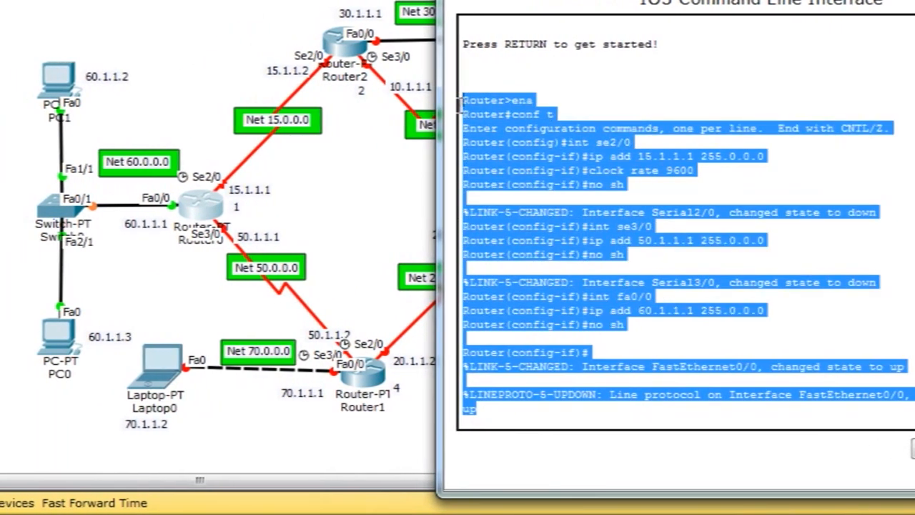
pyautogui.click(458, 102)
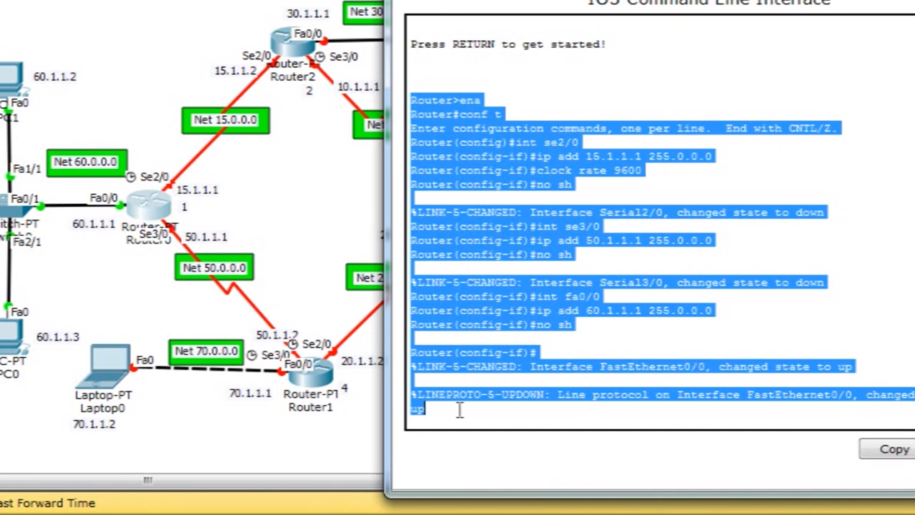
pyautogui.click(459, 409)
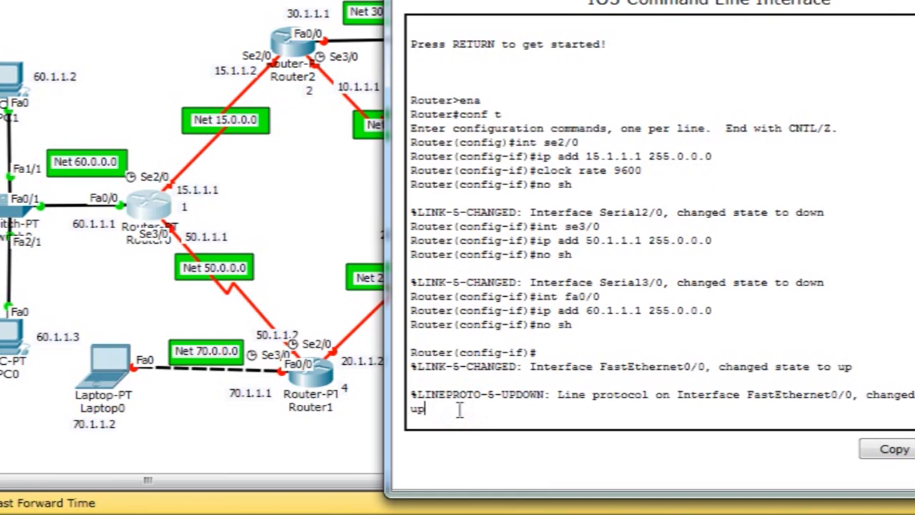
pyautogui.moveTo(459, 410); pyautogui.dragTo(410, 255)
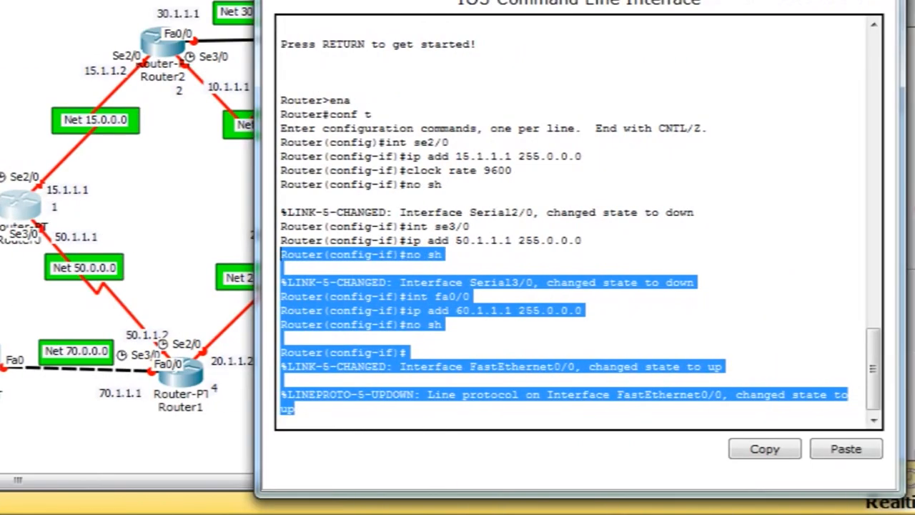
# - Open Router2's IOS command line interface and shift its window slightly
pyautogui.click(524, 57)
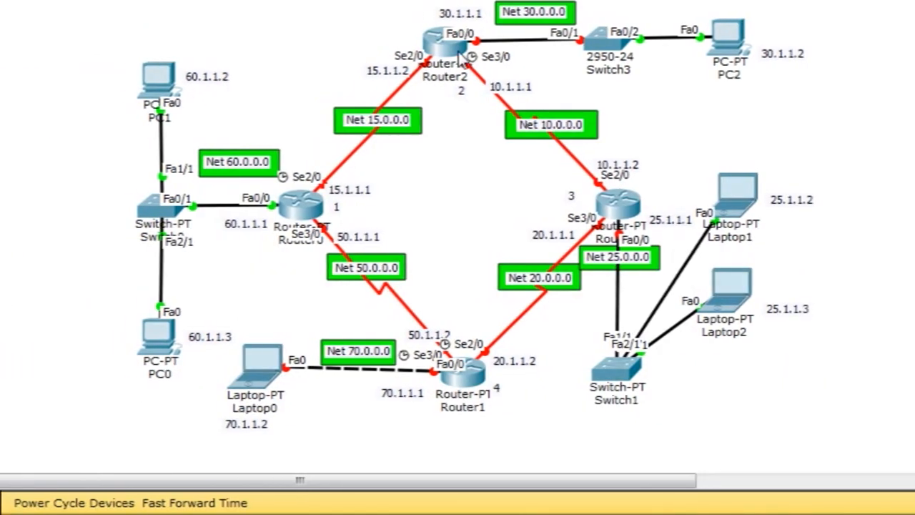
pyautogui.click(459, 47)
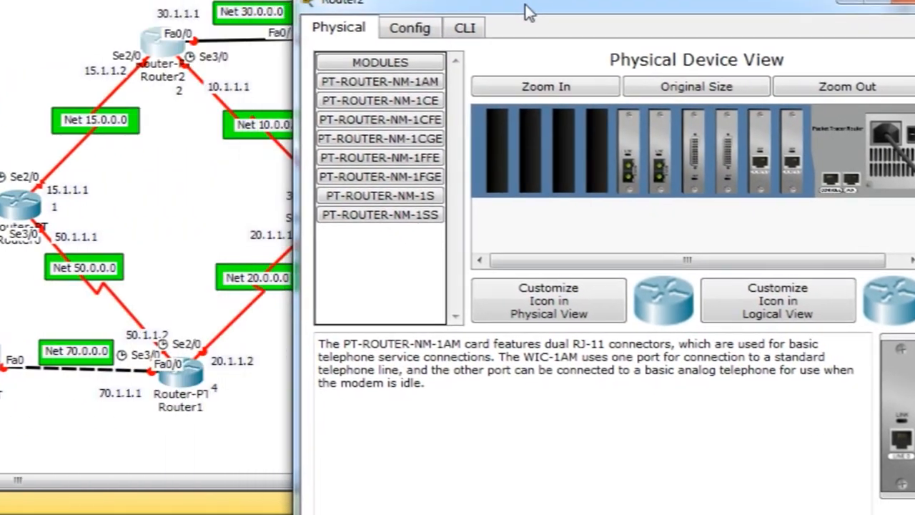
pyautogui.moveTo(525, 13)
pyautogui.mouseDown()
pyautogui.moveTo(540, 4)
pyautogui.moveTo(515, 13)
pyautogui.mouseUp()
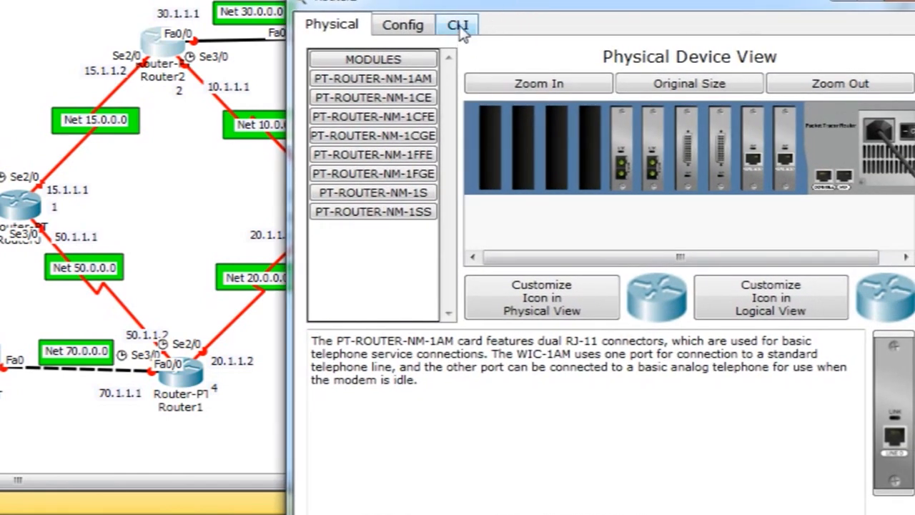
pyautogui.click(458, 25)
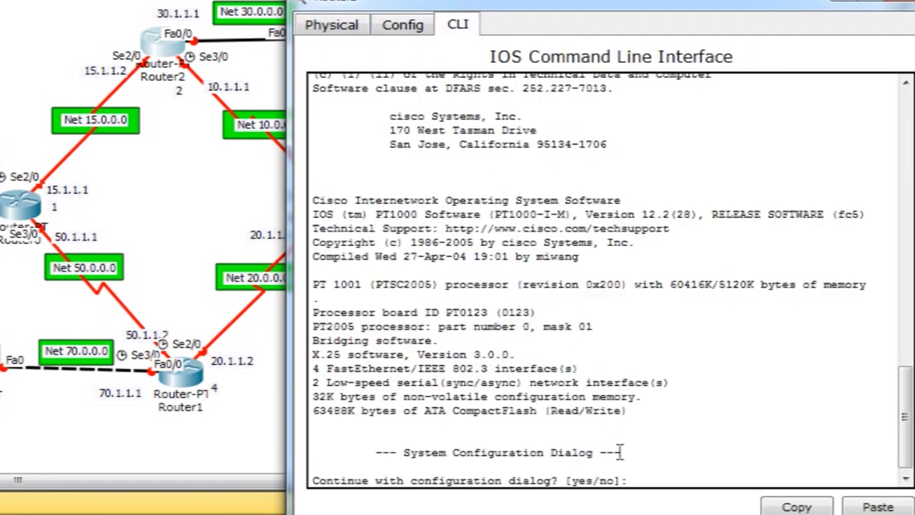
# - Answer no to Router2's configuration dialog, start the console and enter global configuration mode with ena and conf t
pyautogui.write('no')
pyautogui.press('Return')
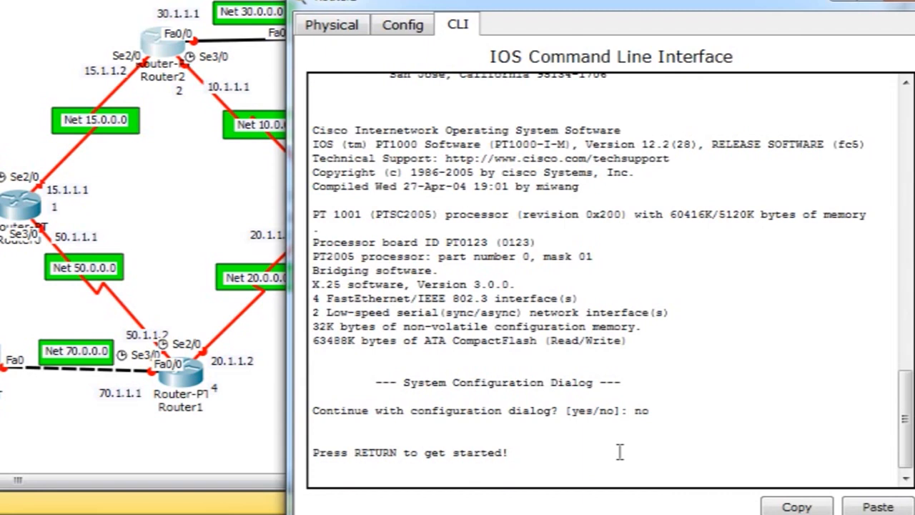
pyautogui.press('Return')
pyautogui.write('ena')
pyautogui.press('Return')
pyautogui.write('conf t')
pyautogui.press('Return')
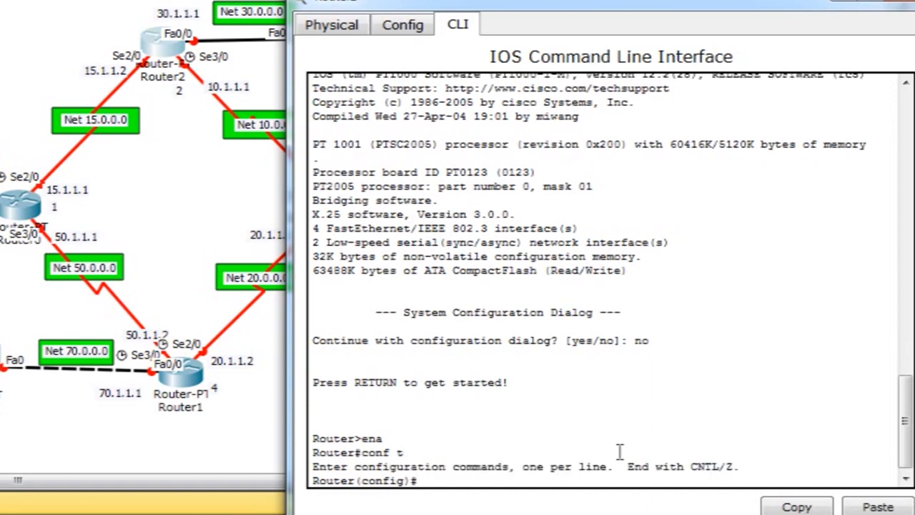
pyautogui.write('ip add')
pyautogui.press('BackSpace')
pyautogui.press('BackSpace')
pyautogui.press('BackSpace')
pyautogui.press('BackSpace')
pyautogui.press('BackSpace')
pyautogui.press('BackSpace')
# - Configure Router2's fa0/0 with address 30.1.1.1 and mask 255.0.0.0, and enable it with no sh
pyautogui.write('int fa0/0')
pyautogui.press('Return')
pyautogui.write('in')
pyautogui.press('BackSpace')
pyautogui.press('BackSpace')
pyautogui.write('ip add')
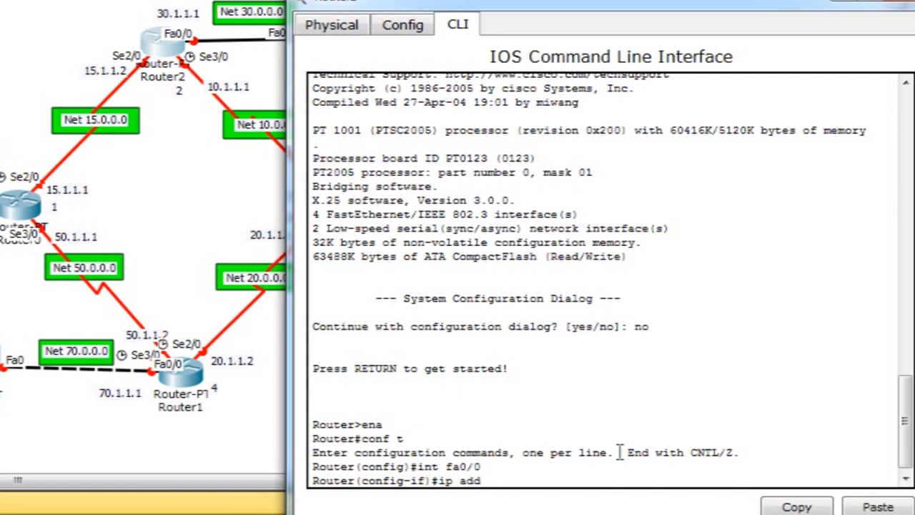
pyautogui.write(' 30.1.1.1 255.0.0.0')
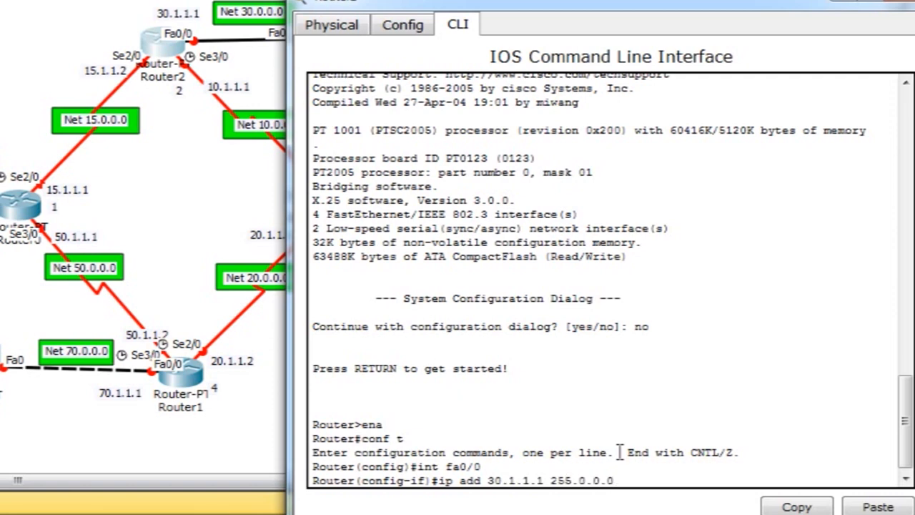
pyautogui.press('Return')
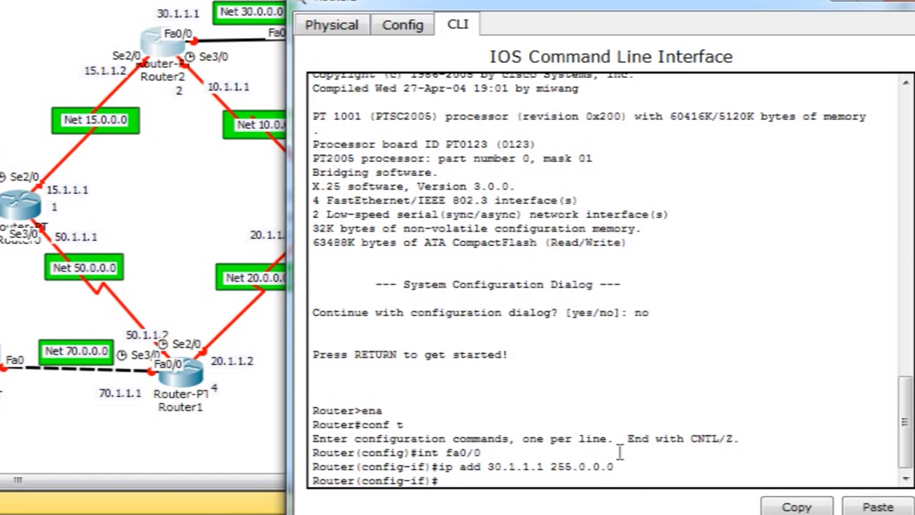
pyautogui.write('no sh')
pyautogui.press('Return')
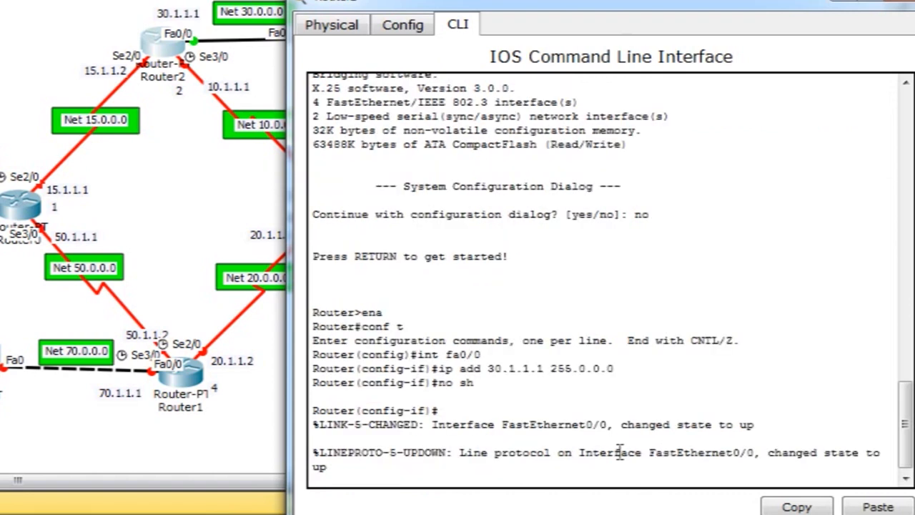
pyautogui.press('Return')
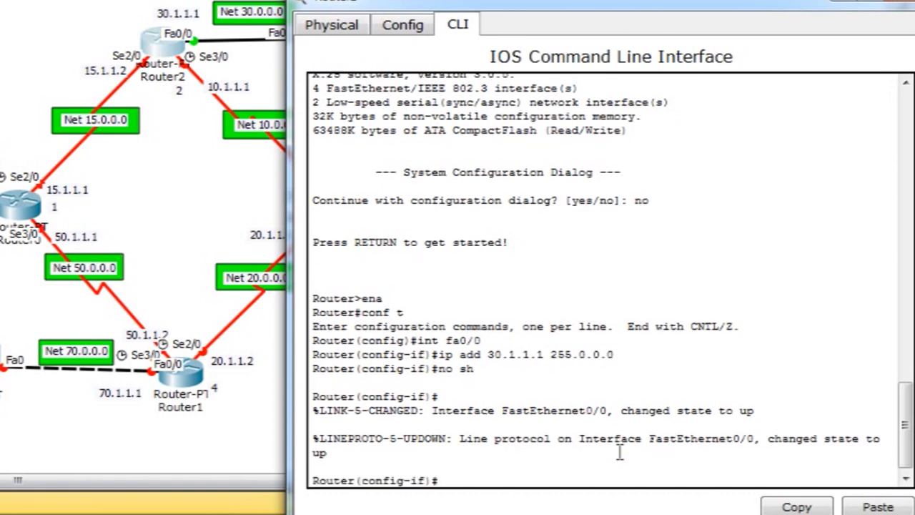
# - Configure Router2's se2/0 with address 15.1.1.2 and mask 255.0.0.0, and enable it with no sh
pyautogui.write('int se2/0')
pyautogui.press('Return')
pyautogui.write('ip add 15.1.1.')
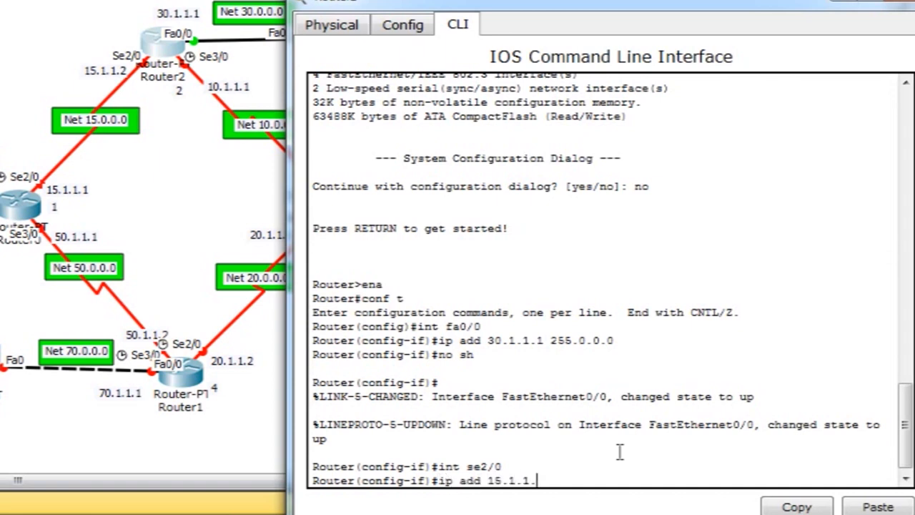
pyautogui.write('2 255.0.0.0')
pyautogui.press('Return')
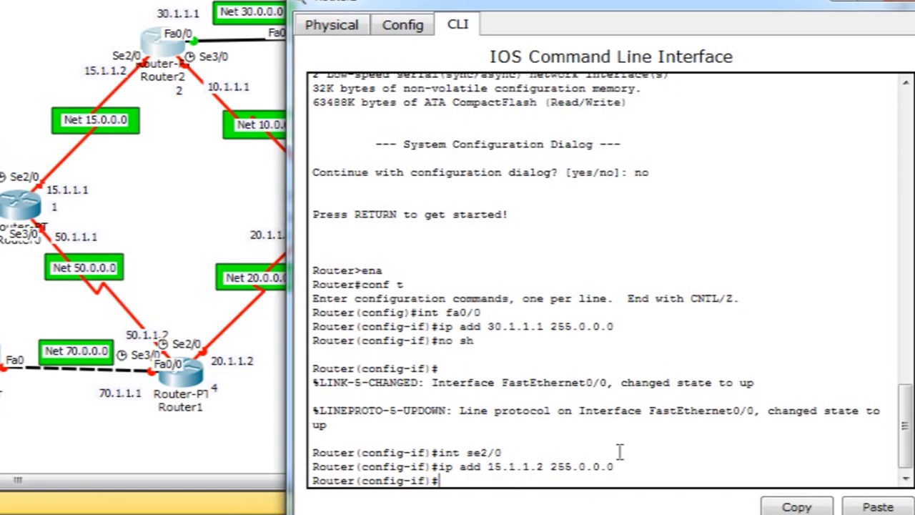
pyautogui.write('no sh')
pyautogui.press('Return')
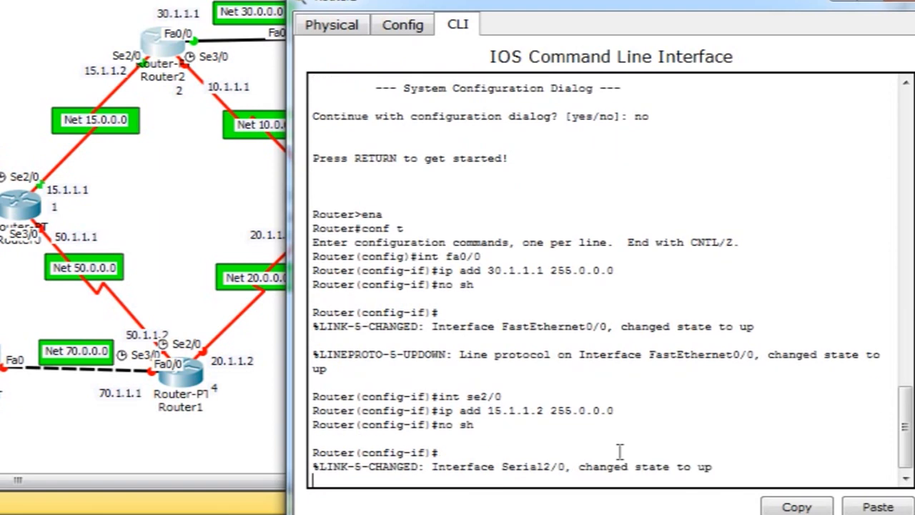
pyautogui.press('Return')
# - Select Router2's se3/0 interface and assign it address 10.1.1.1 with mask 255.0.0.0
pyautogui.write('int se3')
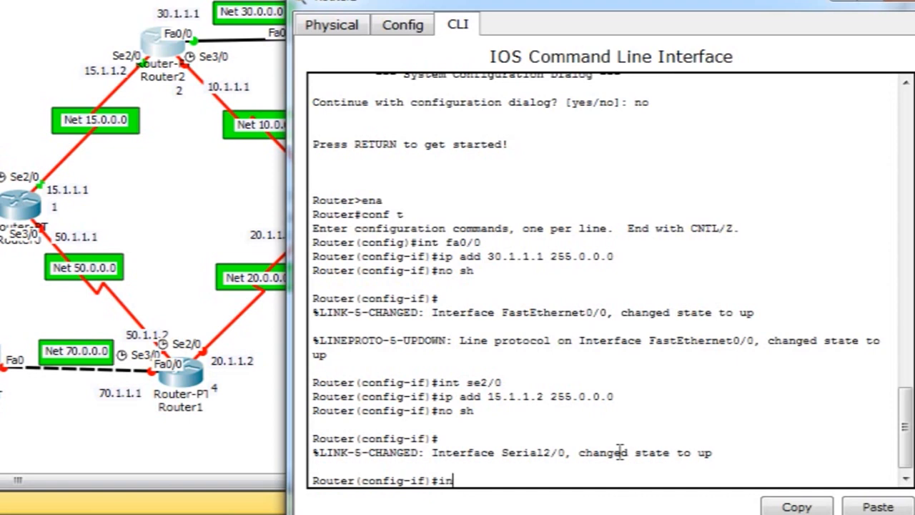
pyautogui.write('/0')
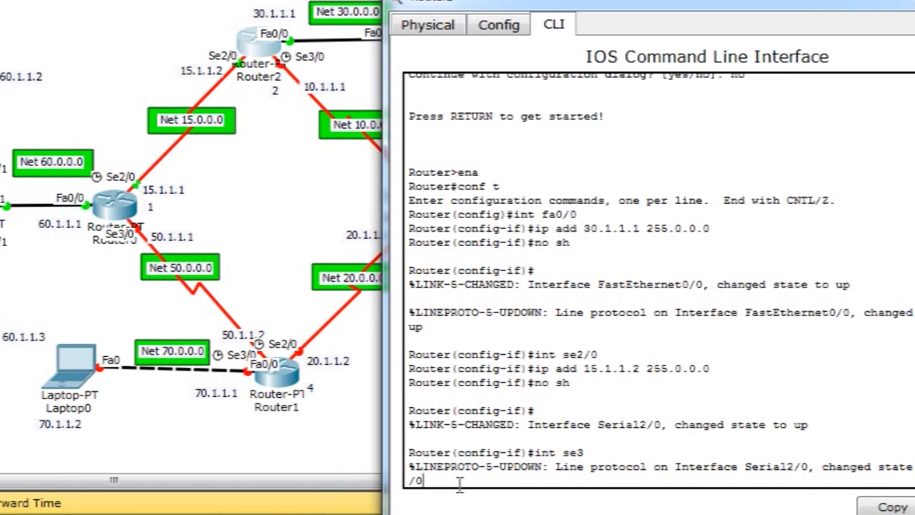
pyautogui.click(455, 482)
pyautogui.moveTo(459, 483); pyautogui.dragTo(561, 466)
pyautogui.moveTo(462, 466); pyautogui.dragTo(465, 446)
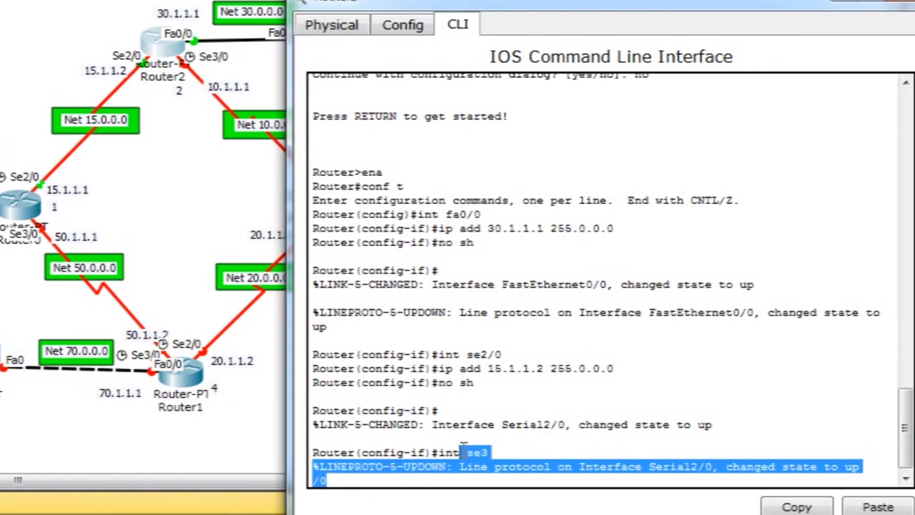
pyautogui.click(461, 450)
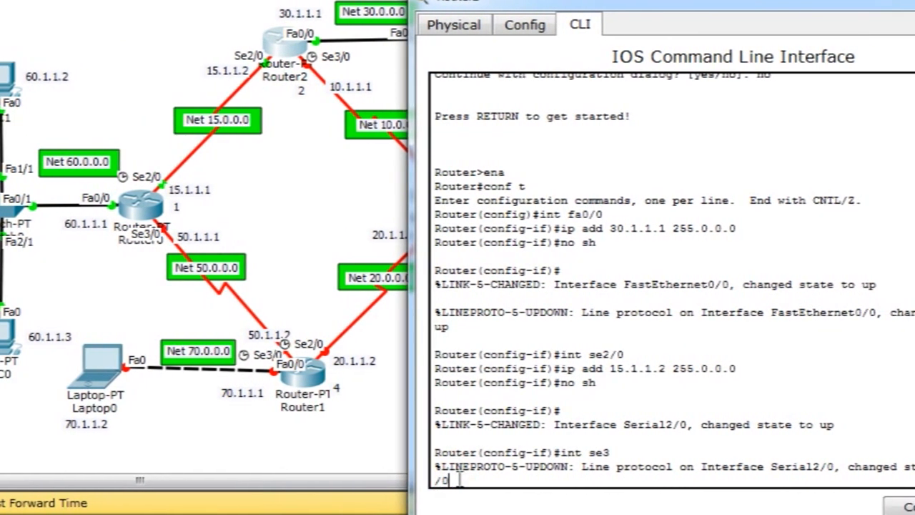
pyautogui.press('Return')
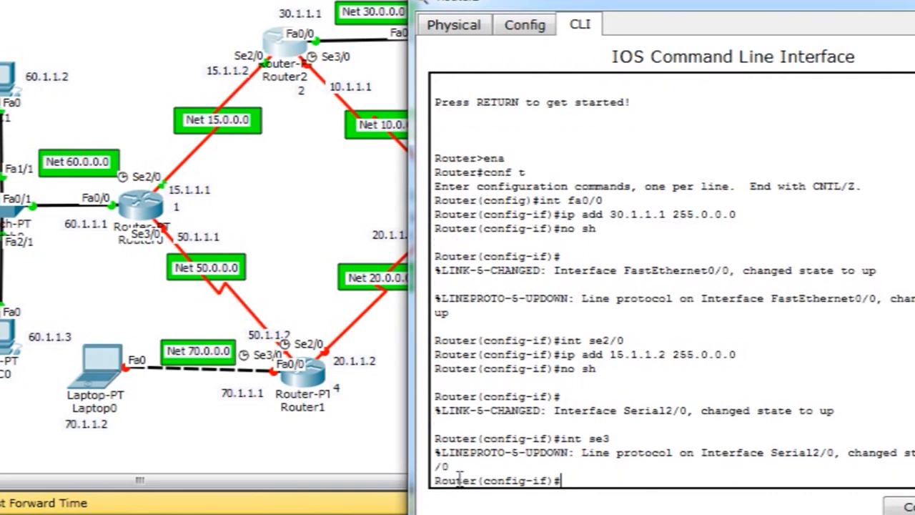
pyautogui.write('ip add')
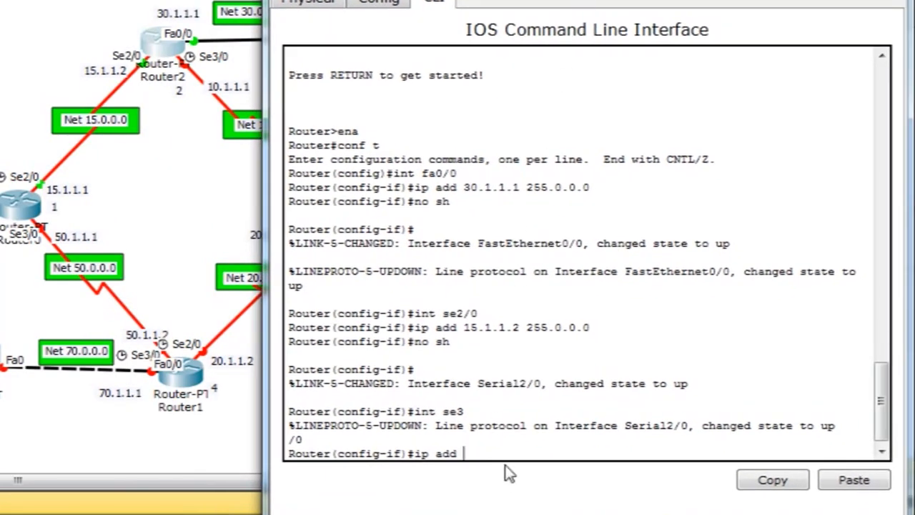
pyautogui.write('10.1.1.1 255.0.0.')
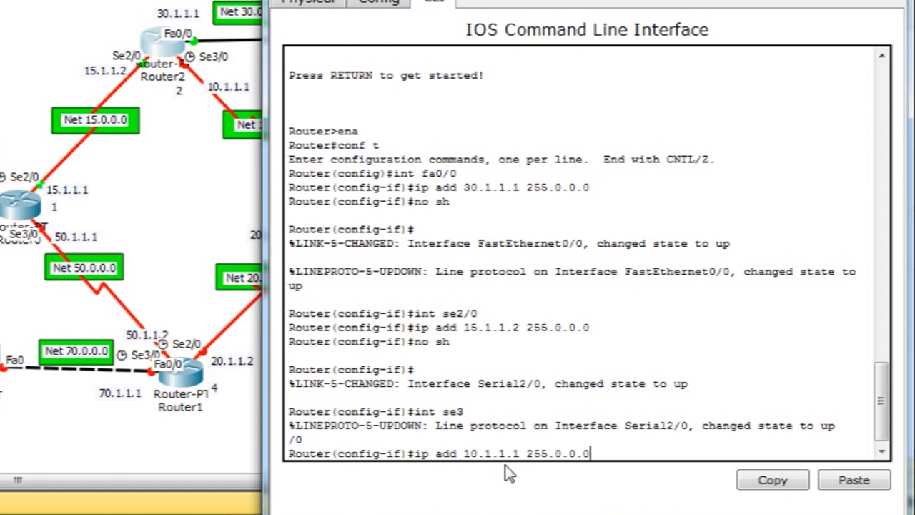
pyautogui.write('0')
pyautogui.press('Return')
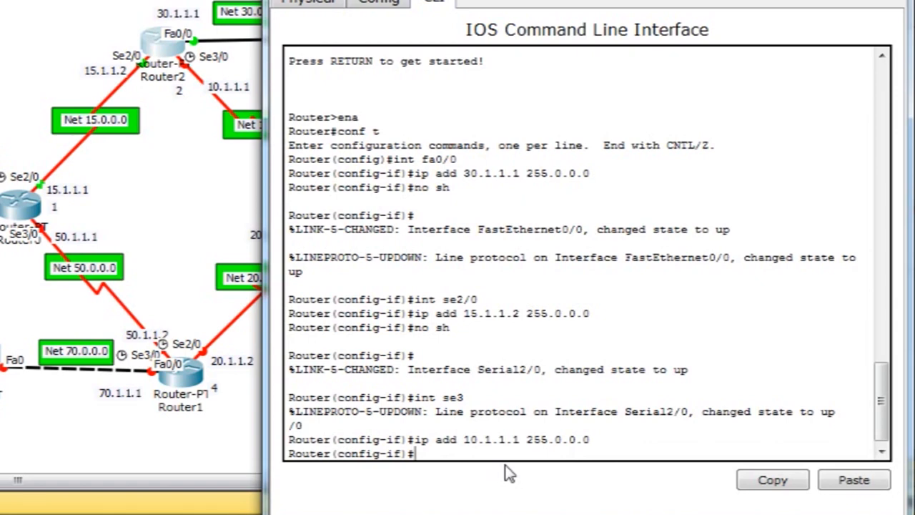
# - Set the clock rate of Router2's se3/0 to 9600 and enable the interface with no sh
pyautogui.moveTo(453, 2); pyautogui.dragTo(535, 0)
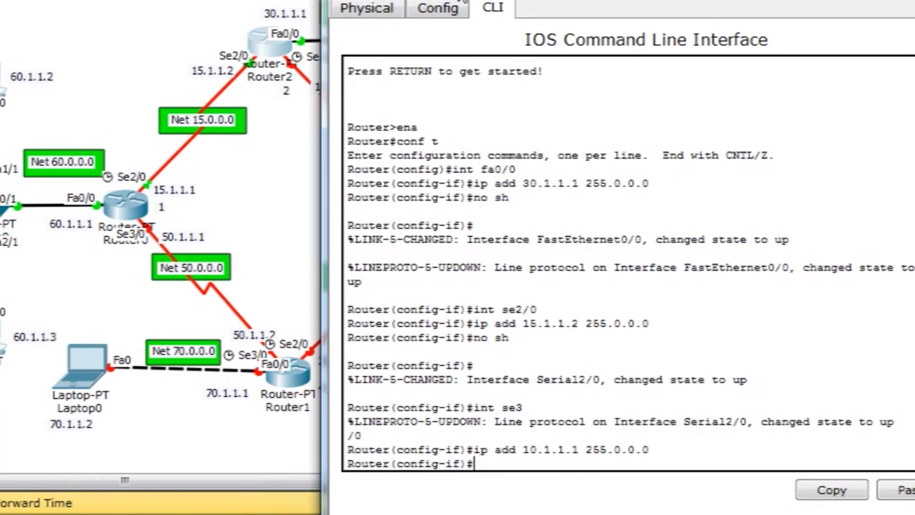
pyautogui.write('clock rate b9600')
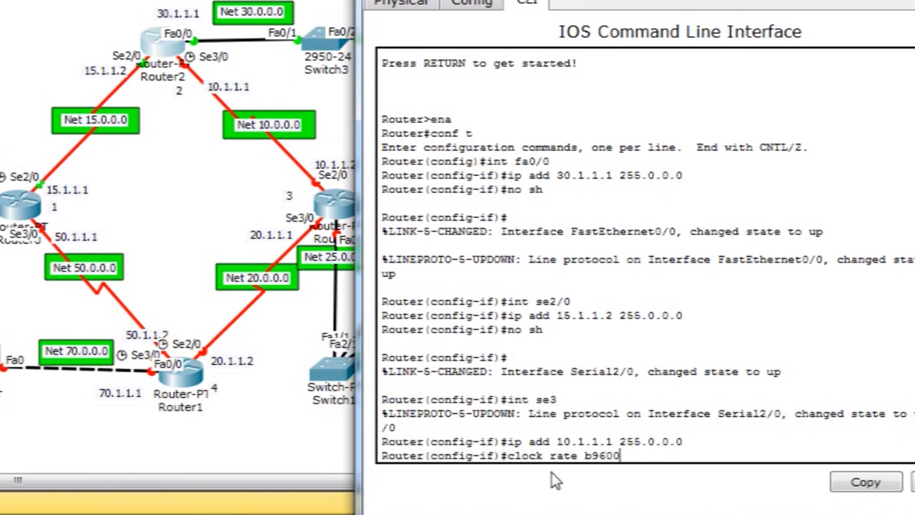
pyautogui.press('BackSpace')
pyautogui.press('BackSpace')
pyautogui.press('BackSpace')
pyautogui.press('BackSpace')
pyautogui.write('9600')
pyautogui.press('Return')
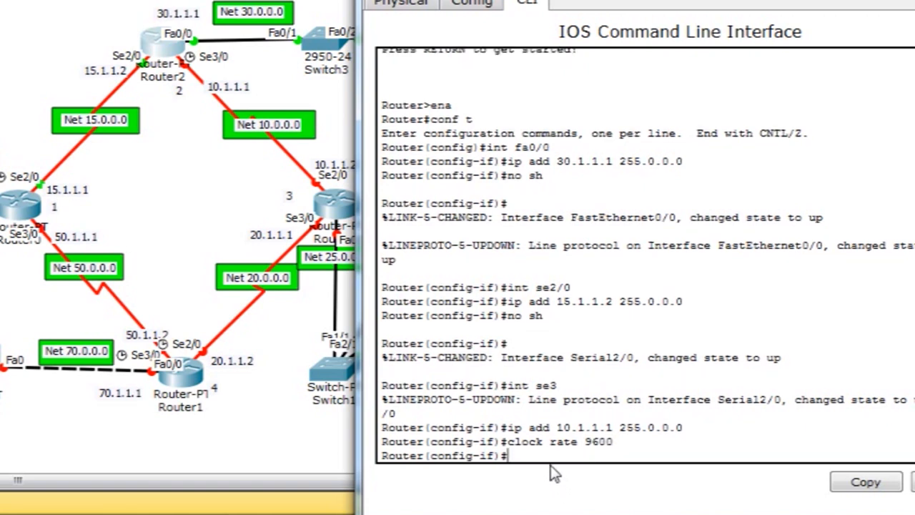
pyautogui.write('no sh')
pyautogui.press('Return')
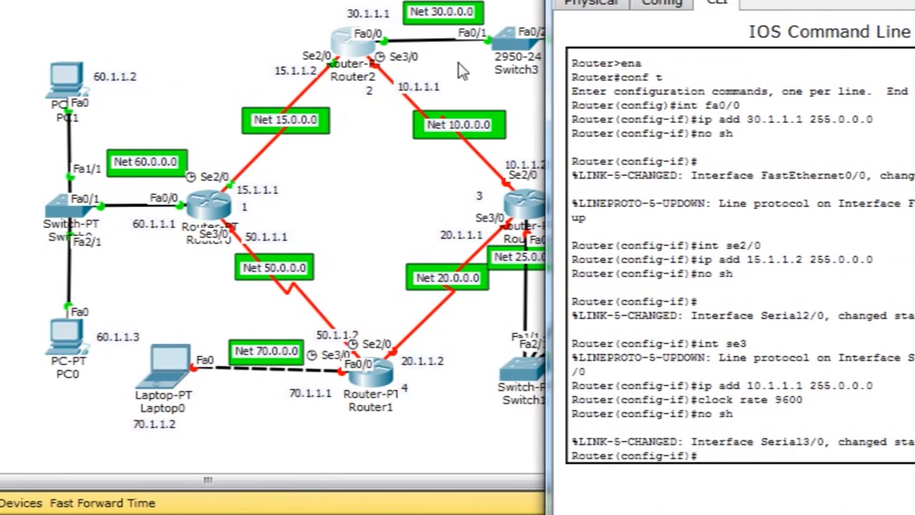
# - Leave Router2's console and open the IOS command line interface of the router marked 3
pyautogui.click(435, 61)
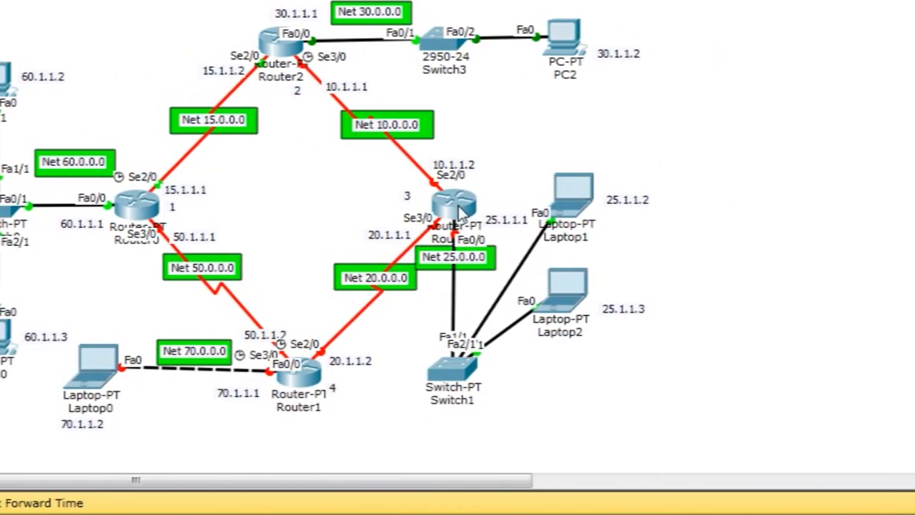
pyautogui.click(460, 207)
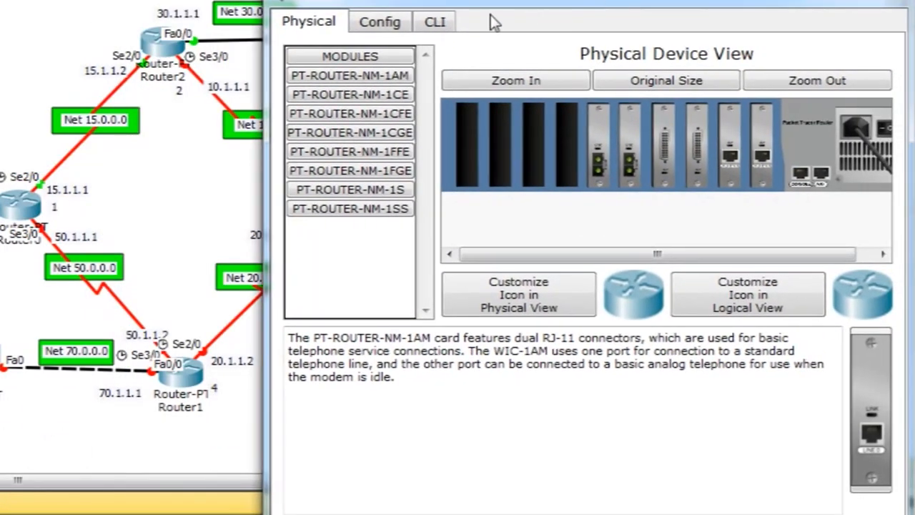
pyautogui.click(435, 21)
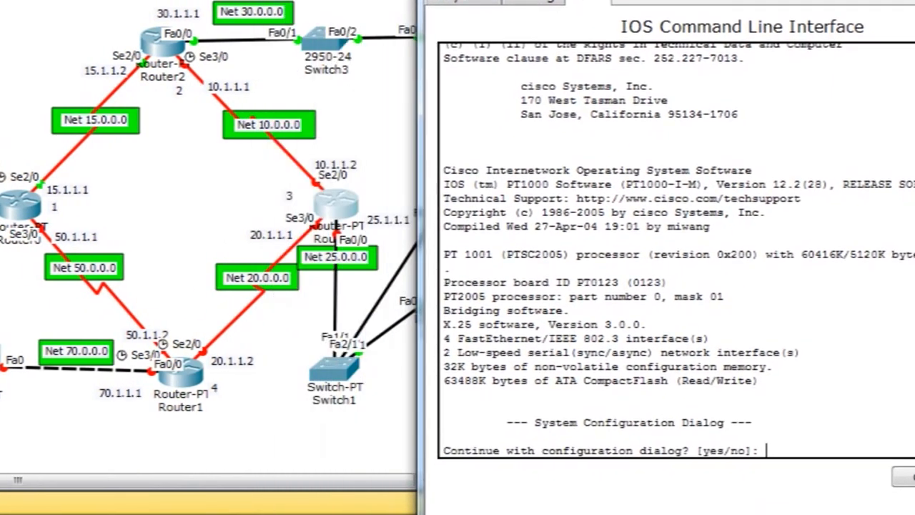
# - Answer no to the configuration dialog of the router marked 3, start its console and enter global configuration mode with ena and conf t
pyautogui.write('no')
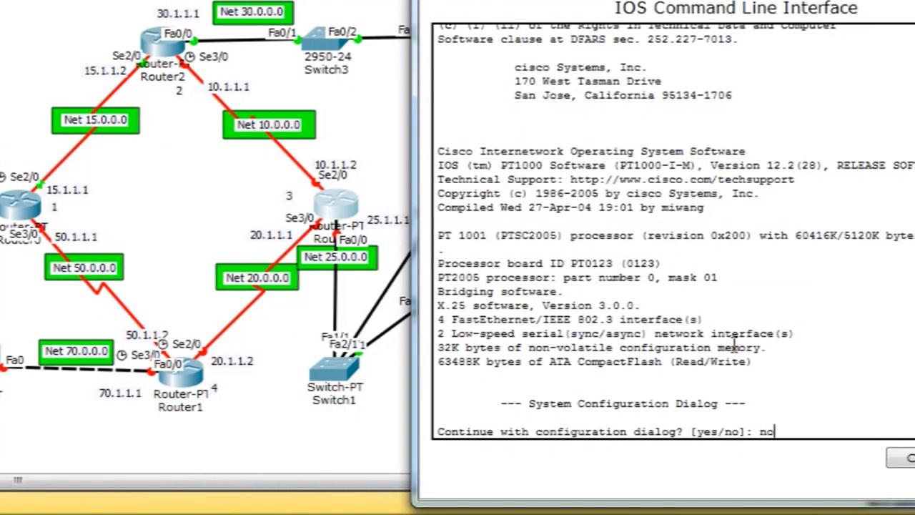
pyautogui.press('Return')
pyautogui.press('Return')
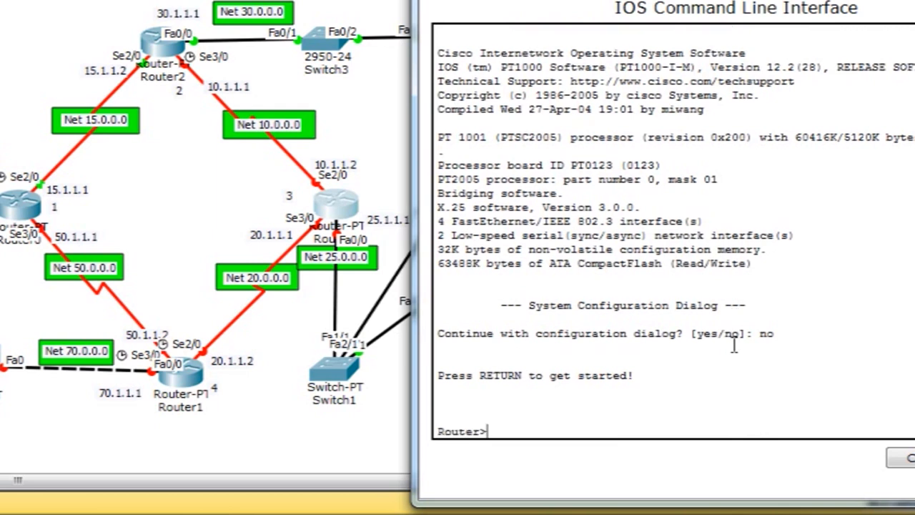
pyautogui.write('ena')
pyautogui.press('Return')
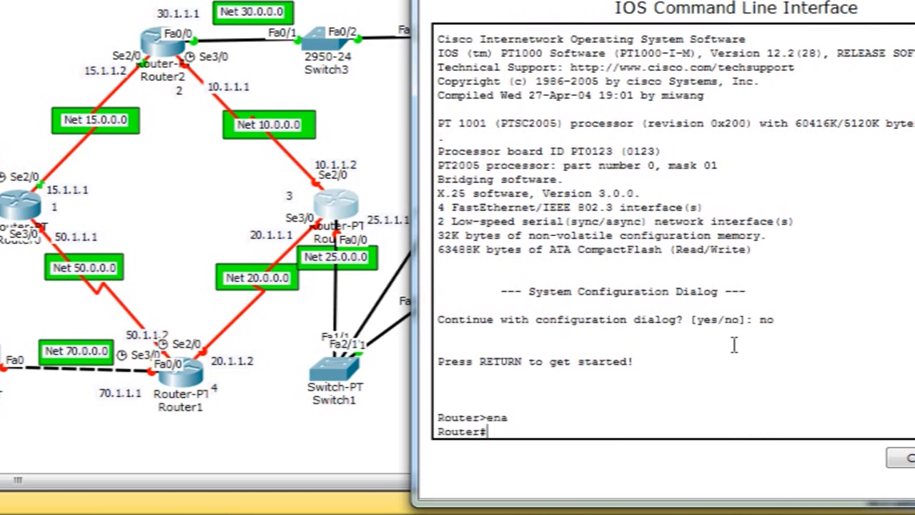
pyautogui.write('conf t')
pyautogui.press('Return')
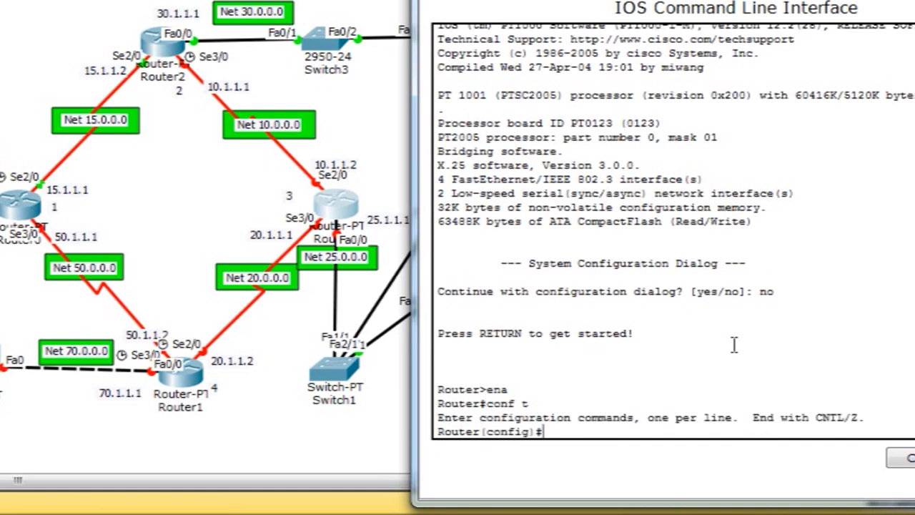
# - Configure se2/0 on the router marked 3 with address 10.1.1.2 and mask 255.0.0.0, and enable it with no sh
pyautogui.write('int')
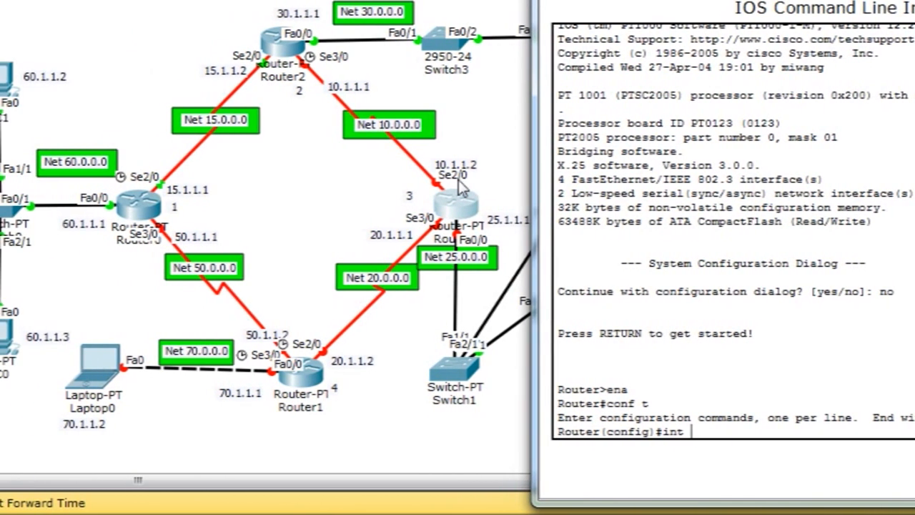
pyautogui.write(' se2')
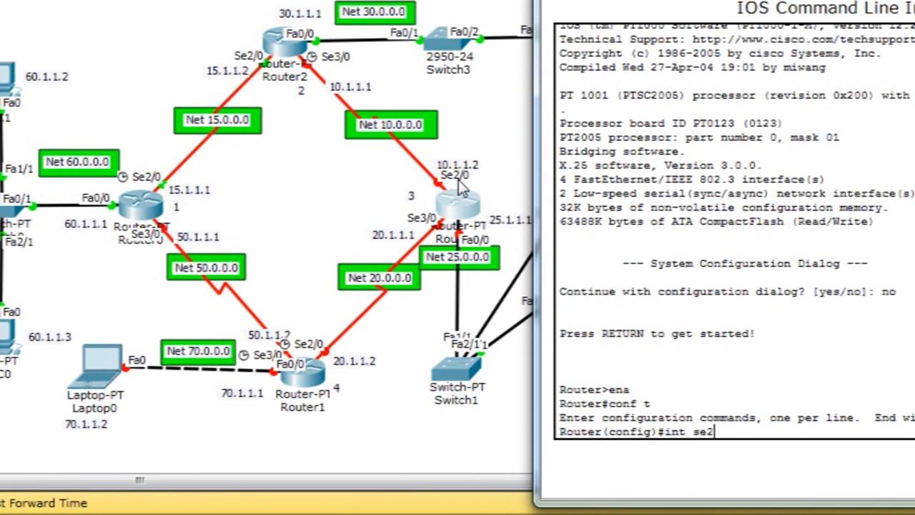
pyautogui.write('/0')
pyautogui.press('Return')
pyautogui.write('ip ad')
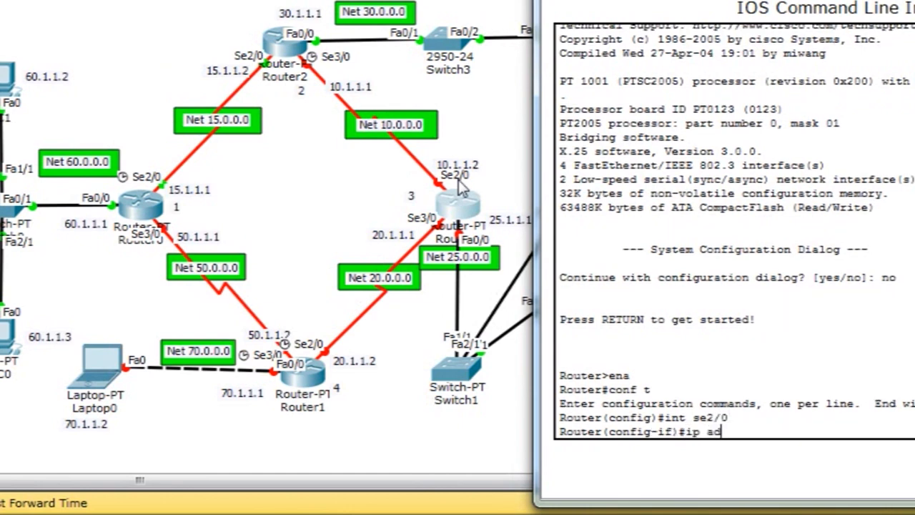
pyautogui.write('d 10.1.1.2 255.0.0.0')
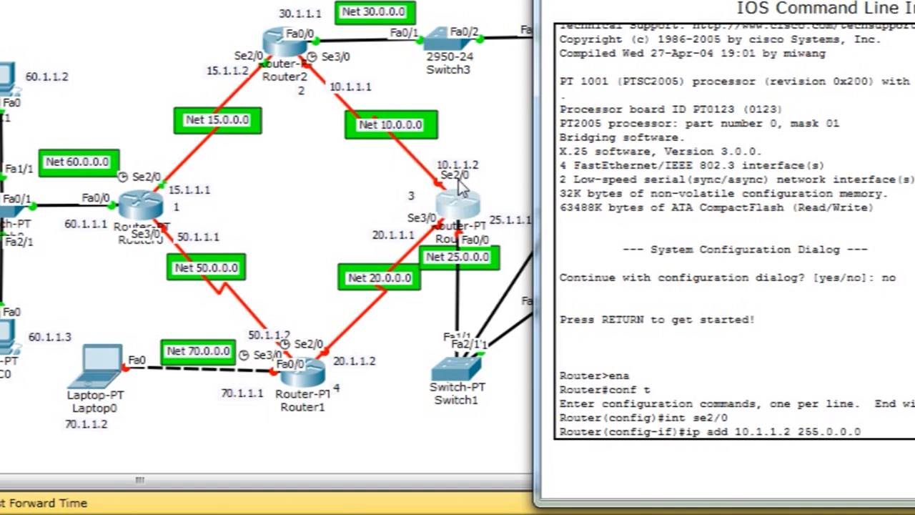
pyautogui.press('Return')
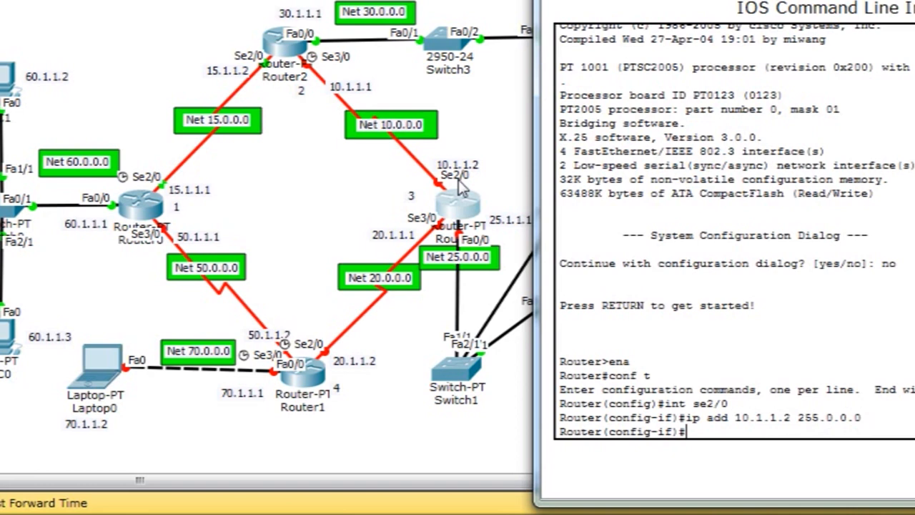
pyautogui.write('no sh')
pyautogui.press('Return')
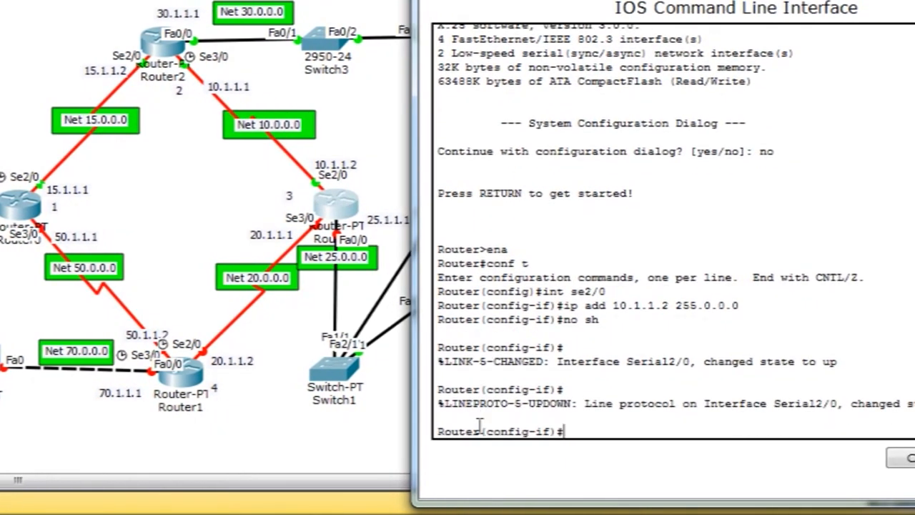
pyautogui.write('int 3/0')
pyautogui.press('Return')
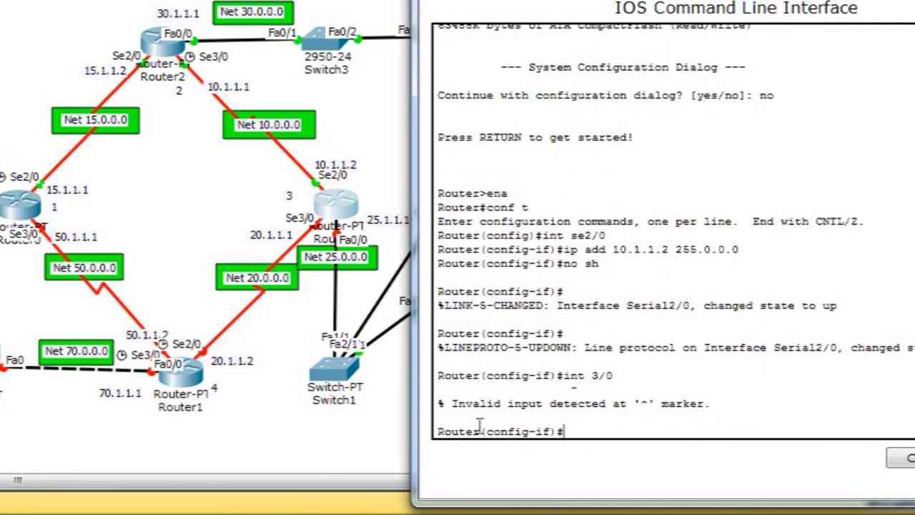
pyautogui.click(597, 373)
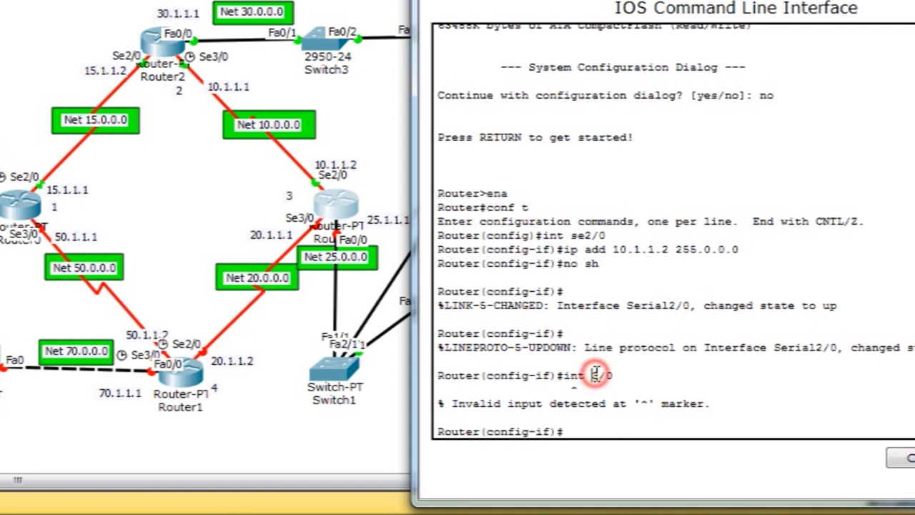
# - Configure se3/0 on the router marked 3 with address 20.1.1.1 and mask 255.0.0.0, and enable it with no sh
pyautogui.write('int')
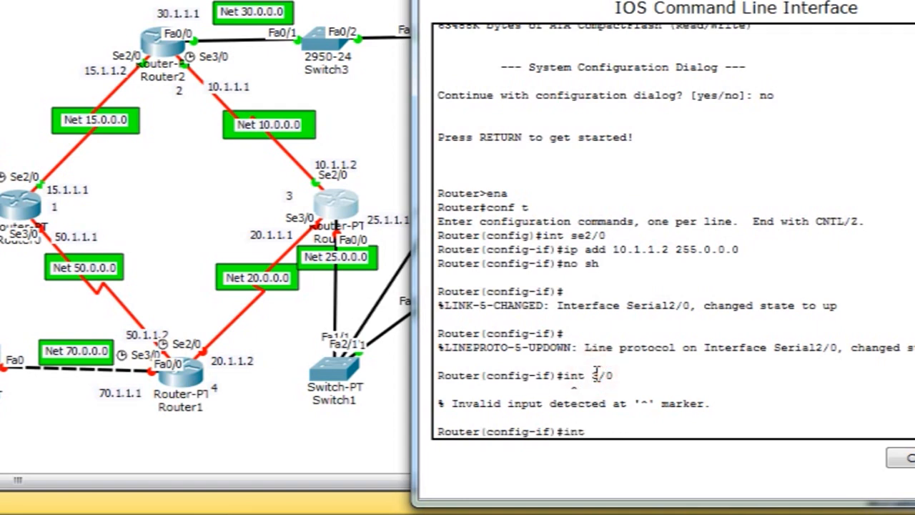
pyautogui.write(' se3/0')
pyautogui.press('Return')
pyautogui.write('ip add')
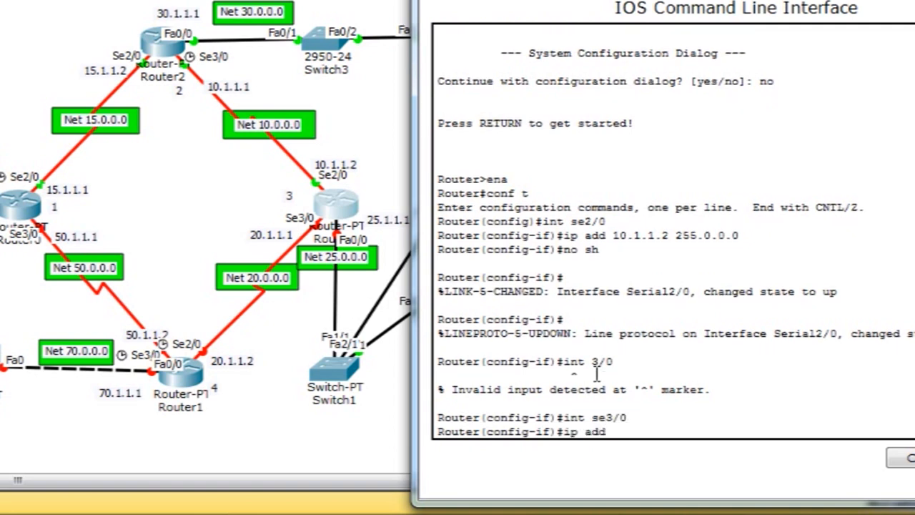
pyautogui.write(' 20.1.1.1 255.0.0.0')
pyautogui.press('Return')
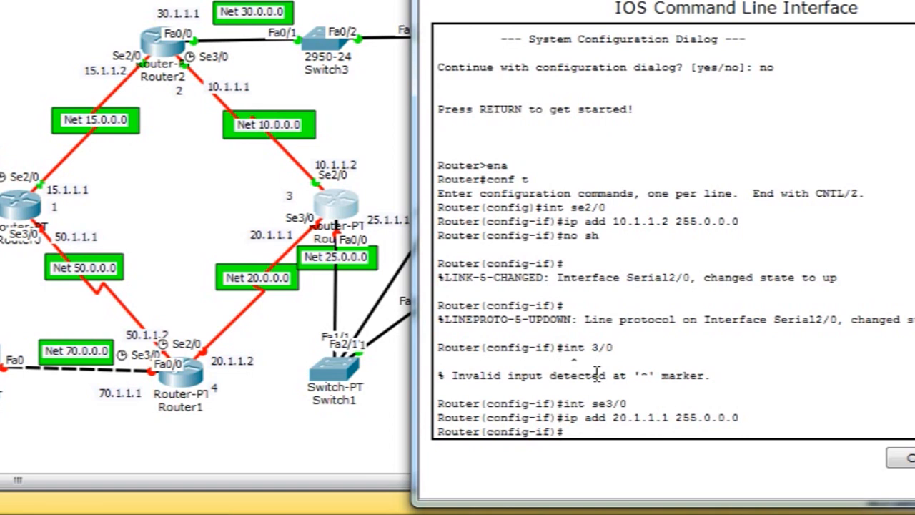
pyautogui.write('no sh')
pyautogui.press('Return')
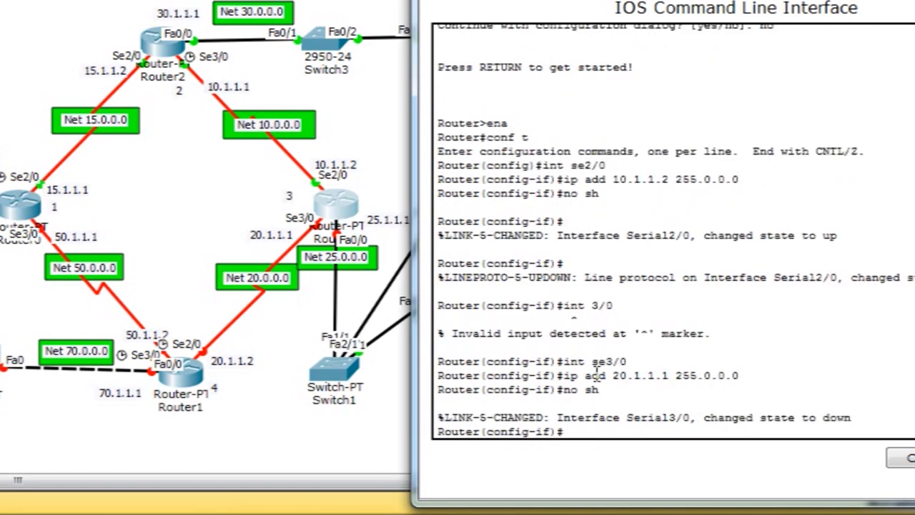
pyautogui.press('Return')
# - Configure fa0/0 on the router marked 3 with address 25.1.1.1 and mask 255.0.0.0, and enable it with no sh
pyautogui.write('int')
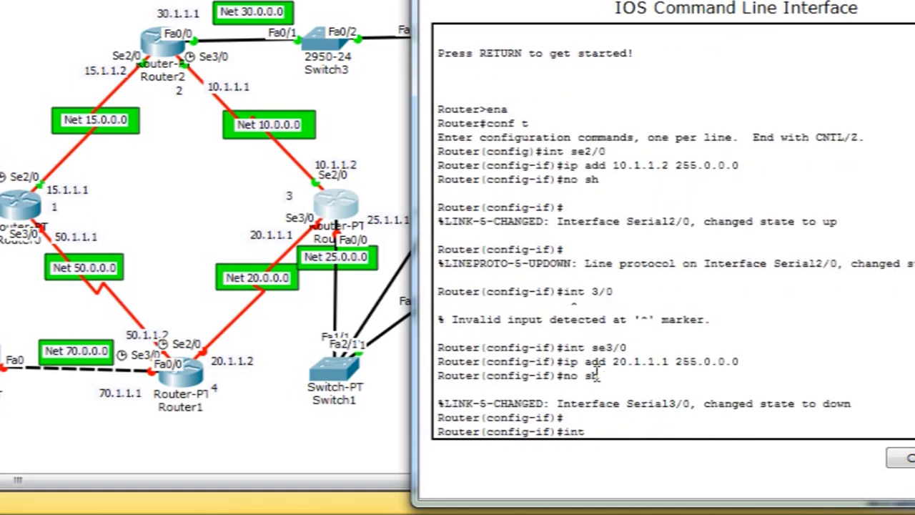
pyautogui.write(' fa0/0')
pyautogui.press('Return')
pyautogui.write('ip add')
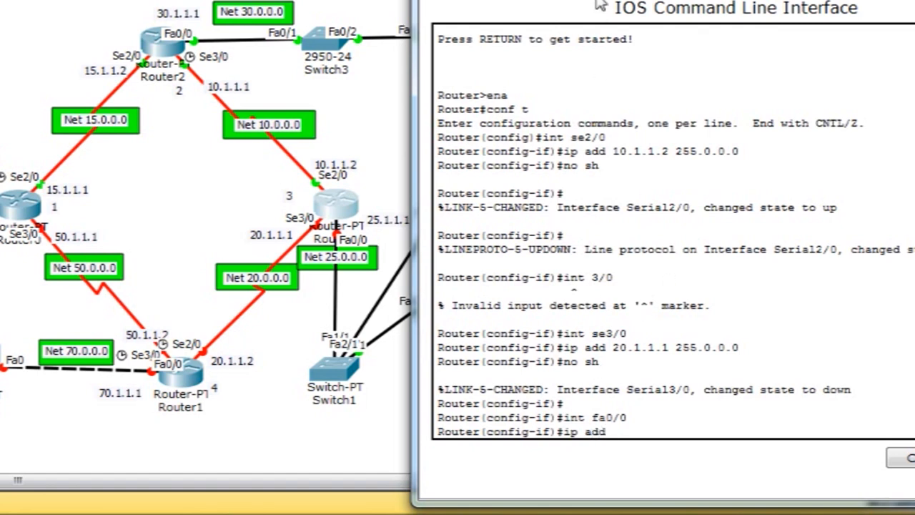
pyautogui.moveTo(602, 6); pyautogui.dragTo(615, 7)
pyautogui.write('25.1.1.1')
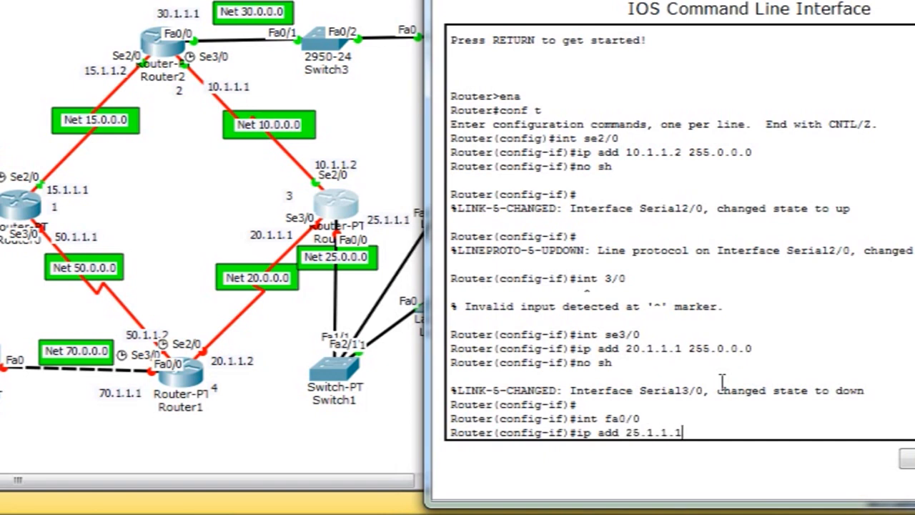
pyautogui.write(' 255.0.0.0')
pyautogui.press('Return')
pyautogui.write('no sh')
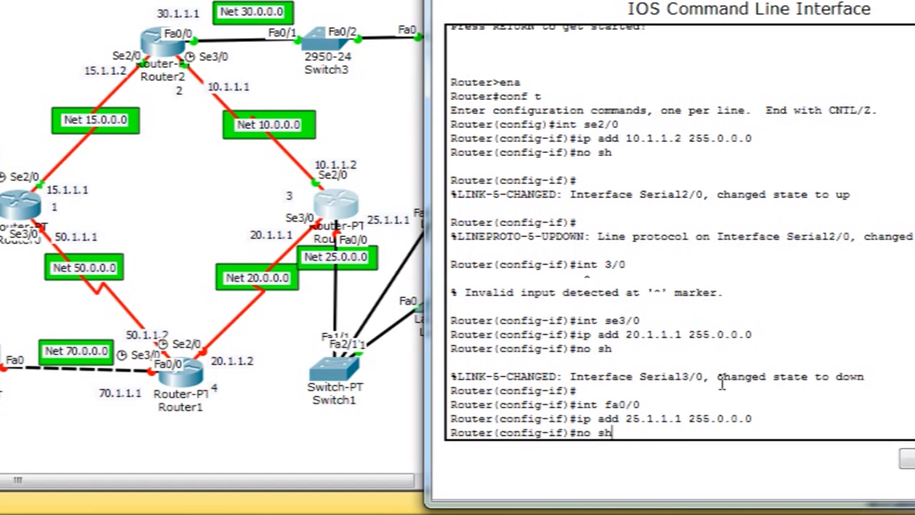
pyautogui.press('Return')
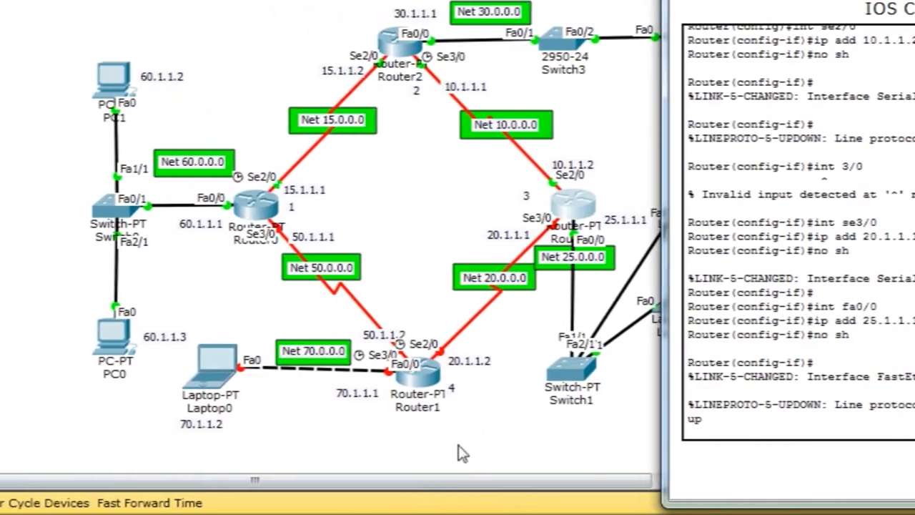
# - Leave the console of the router marked 3 and open Router1's IOS command line interface
pyautogui.click(439, 449)
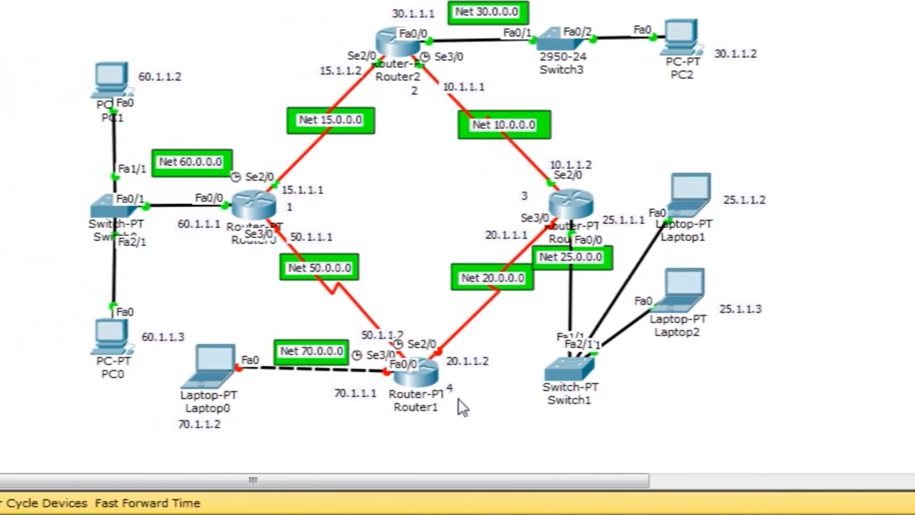
pyautogui.click(456, 407)
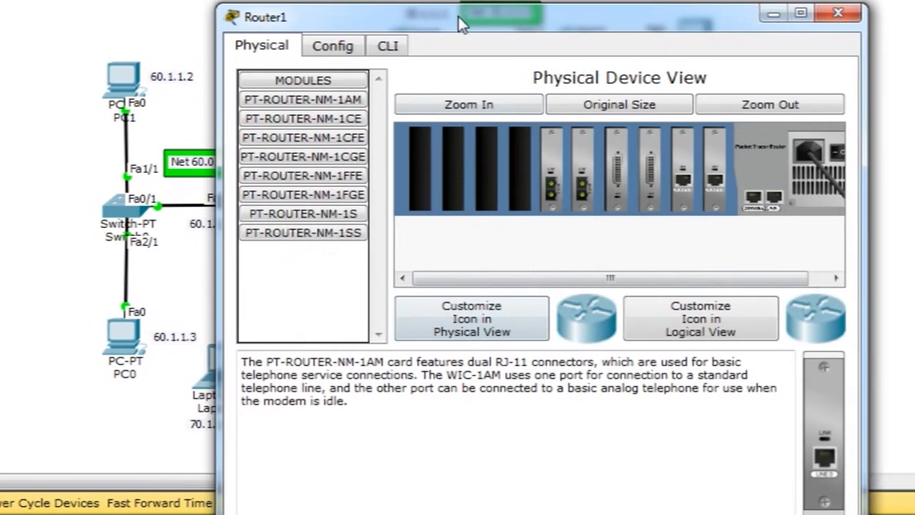
pyautogui.click(388, 45)
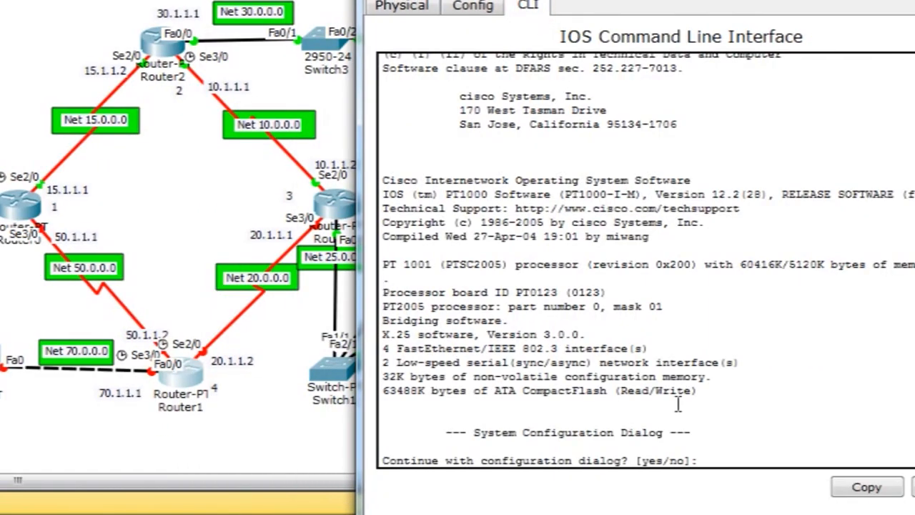
# - Answer no to Router1's configuration dialog, start its console and enter global configuration mode with ena and conf t
pyautogui.write('no')
pyautogui.press('Return')
pyautogui.press('Return')
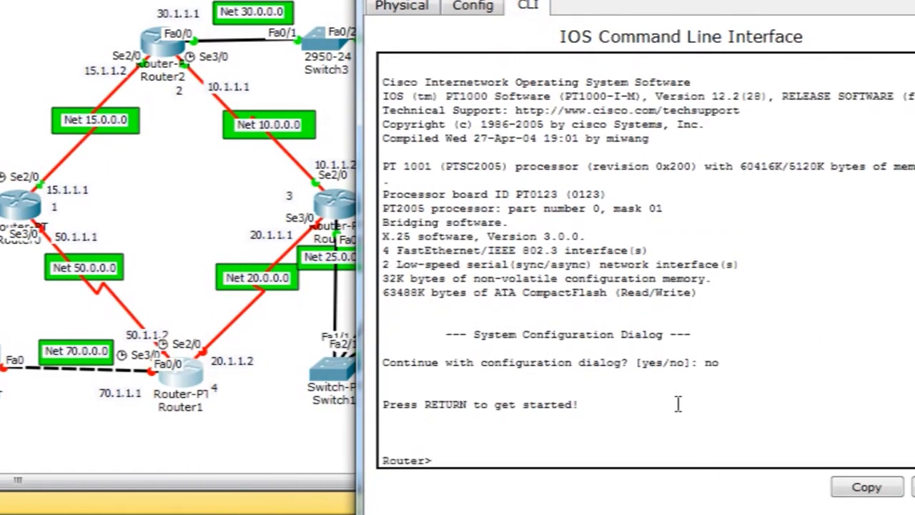
pyautogui.write('ena')
pyautogui.press('Return')
pyautogui.write('conf t')
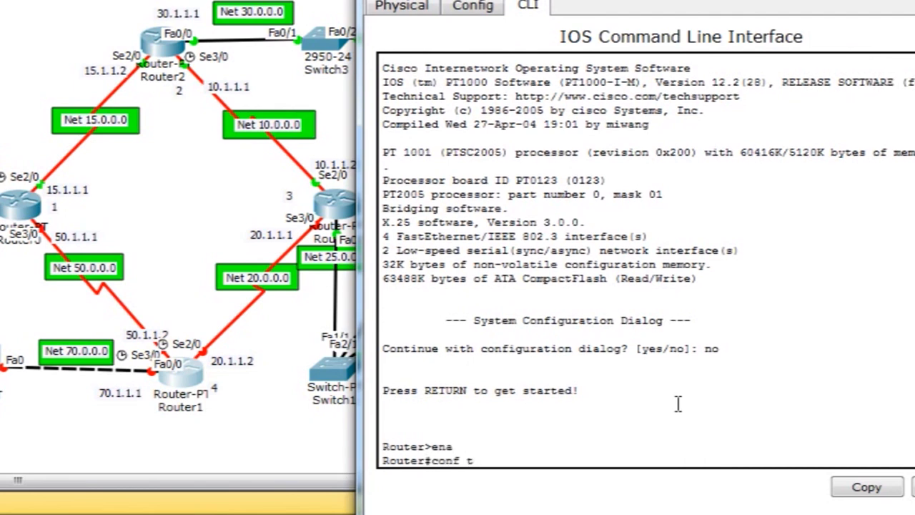
pyautogui.press('Return')
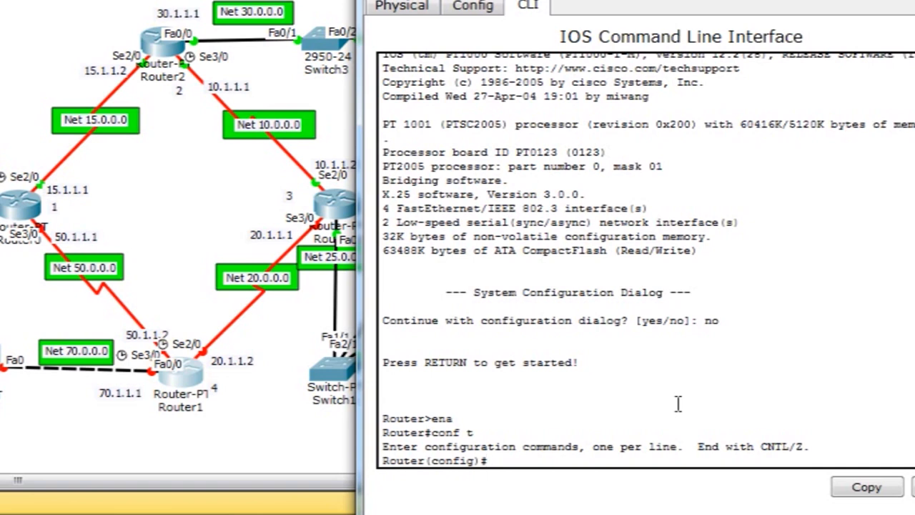
# - Assign address 20.1.1.2 with mask 255.0.0.0 to Router1's se2/0, and shift Router1's icon slightly away from its 20.1.1.2 label
pyautogui.write('int se2/0')
pyautogui.press('Return')
pyautogui.write('ip add 20.')
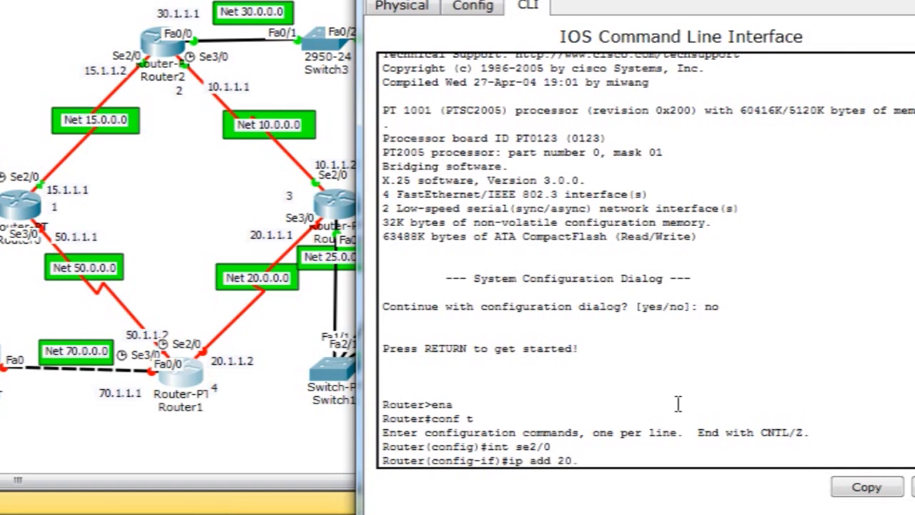
pyautogui.write('1.1.2 255.0.0.0')
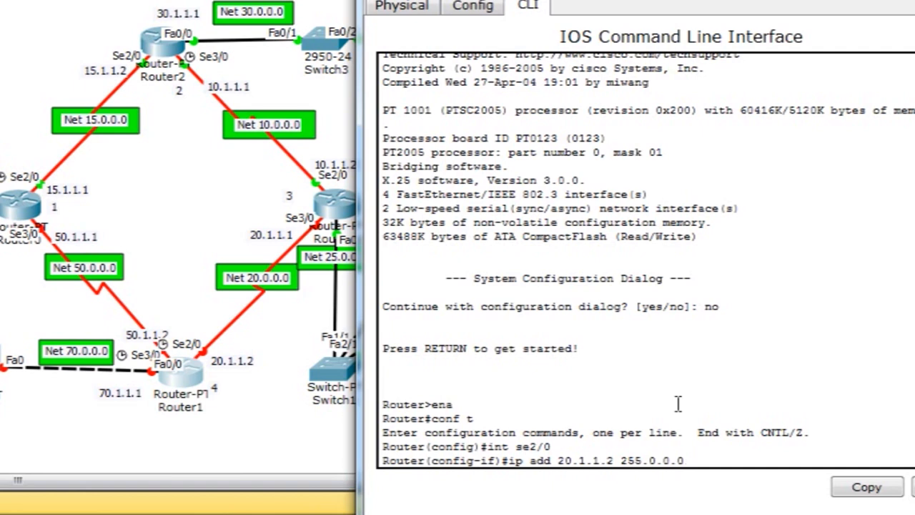
pyautogui.press('Return')
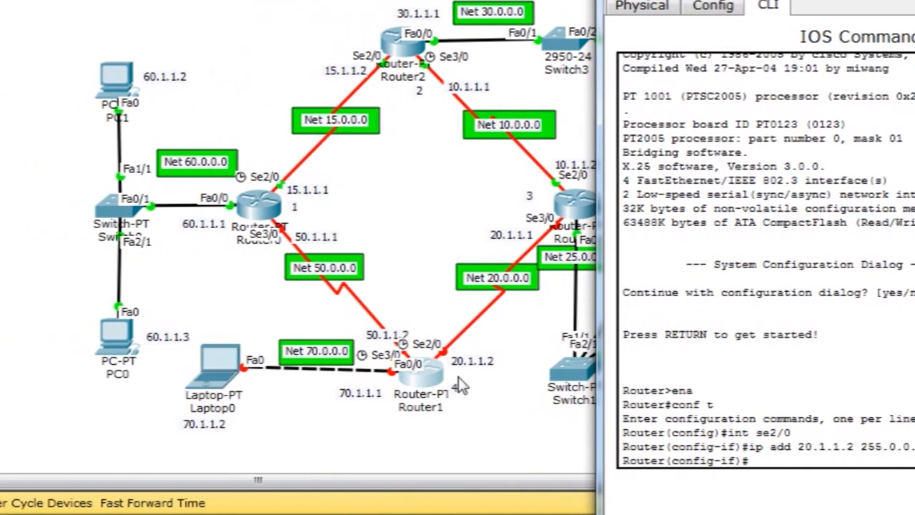
pyautogui.moveTo(461, 361)
pyautogui.mouseDown()
pyautogui.moveTo(447, 204)
pyautogui.moveTo(426, 306)
pyautogui.moveTo(459, 336)
pyautogui.moveTo(450, 363)
pyautogui.moveTo(461, 384)
pyautogui.moveTo(466, 374)
pyautogui.mouseUp()
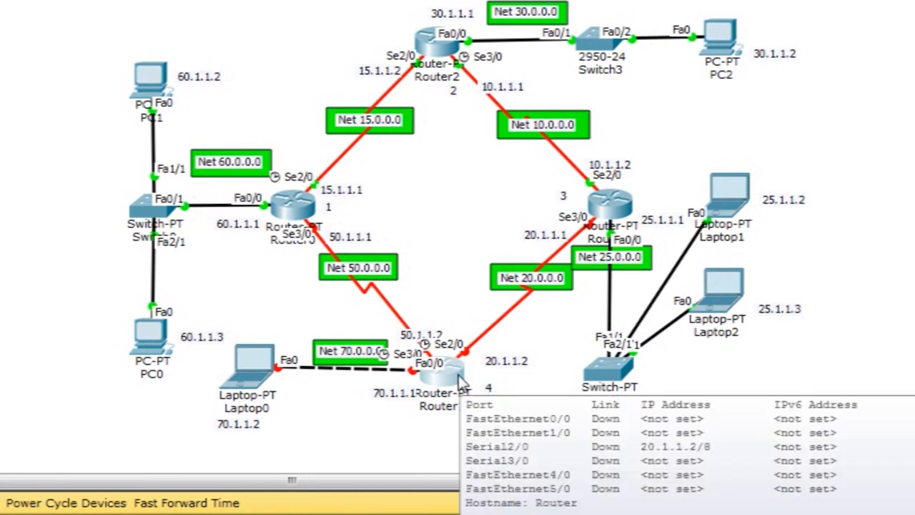
# - Return to Router1's console, set the clock rate of se2/0 to 9600 and enable the interface with no sh
pyautogui.click(461, 384)
pyautogui.write('c')
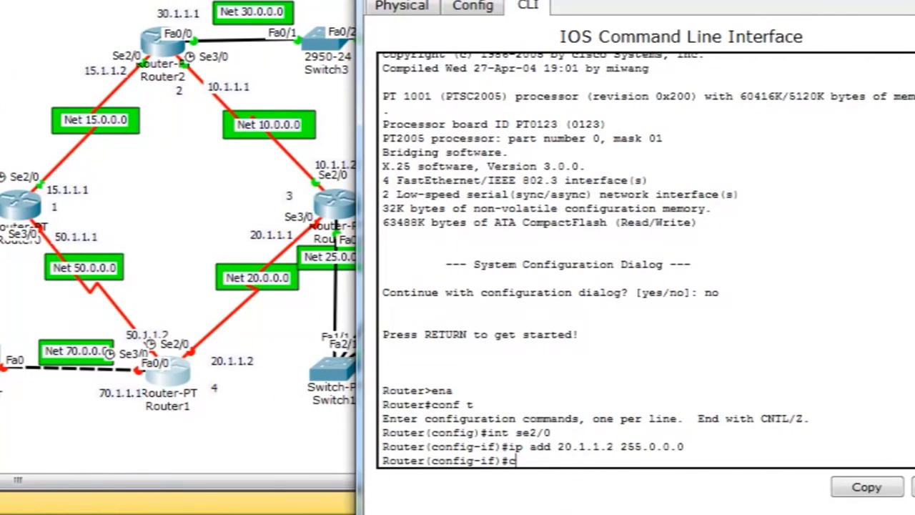
pyautogui.write('lock rate 9600')
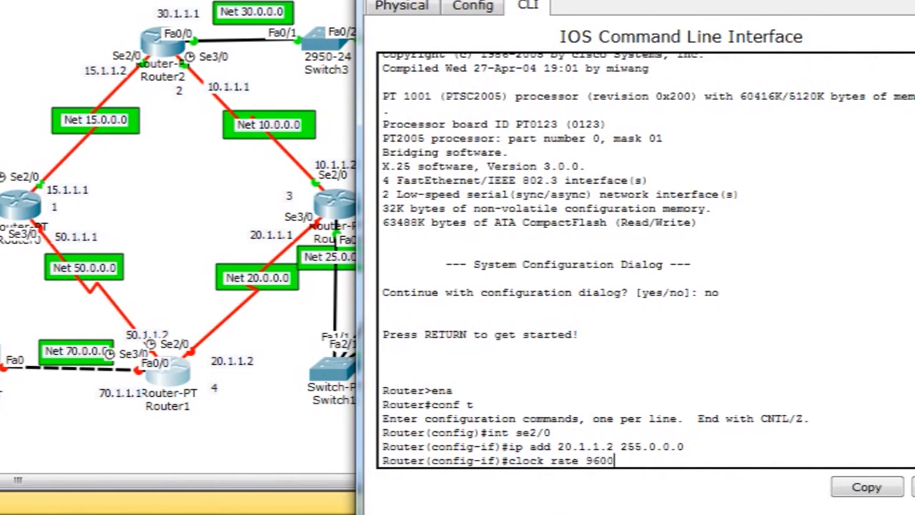
pyautogui.press('Return')
pyautogui.write('no sh')
pyautogui.press('Return')
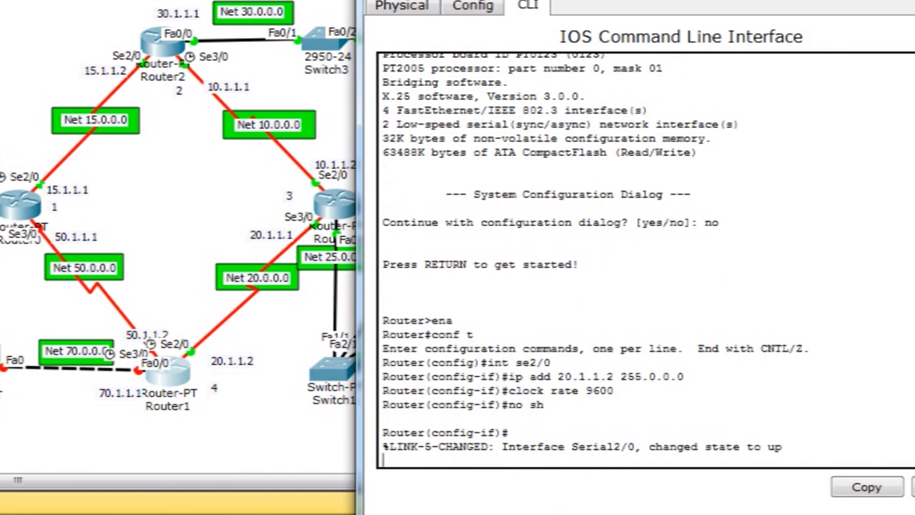
pyautogui.press('Return')
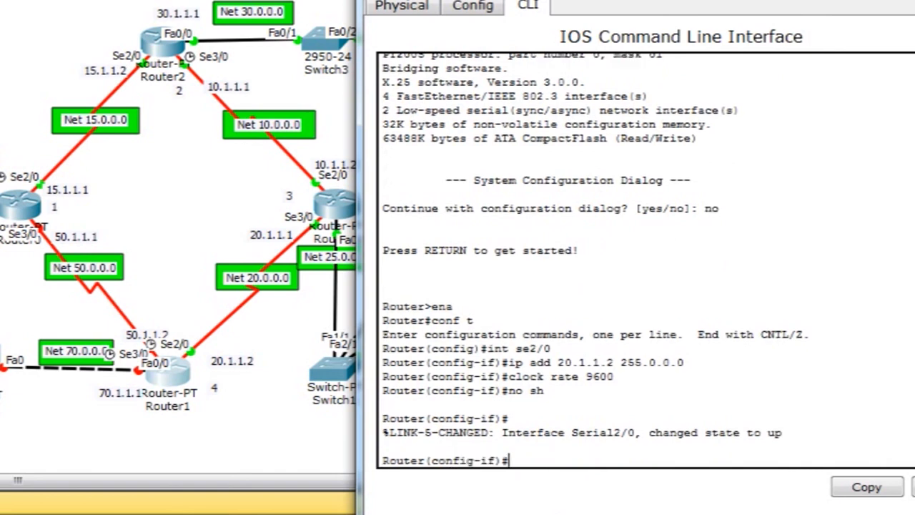
# - Select interface se3/0 on Router1 and assign it address 50.1.1.2 with mask 255.0.0.0
pyautogui.write('int se3/0')
pyautogui.press('Return')
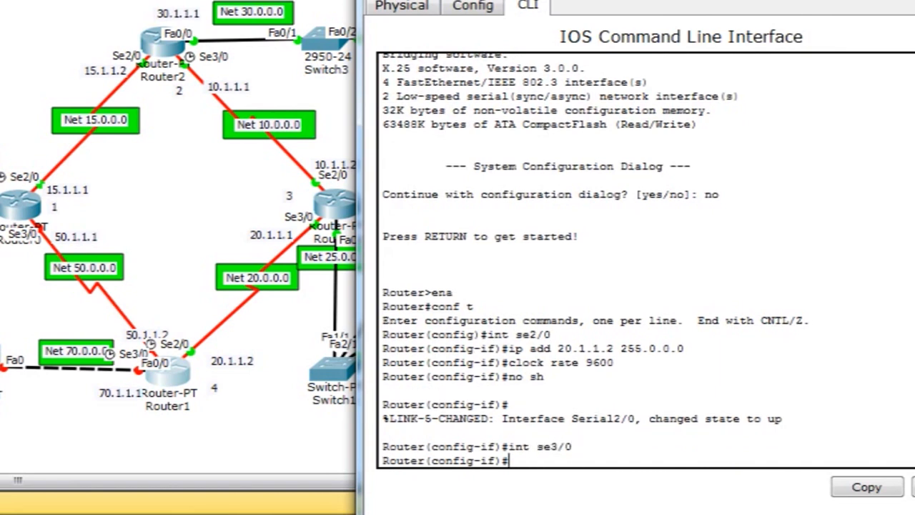
pyautogui.write('ip add')
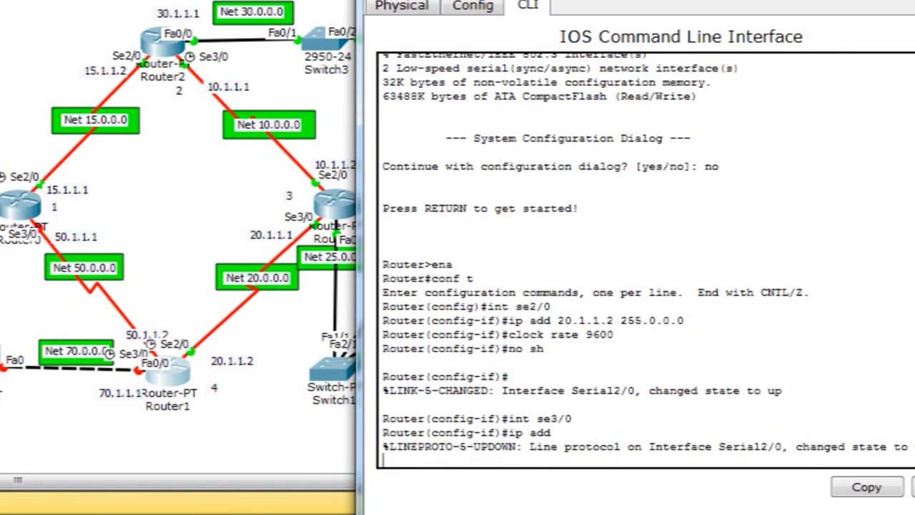
pyautogui.write('50.1.1.2 255.0.0.0')
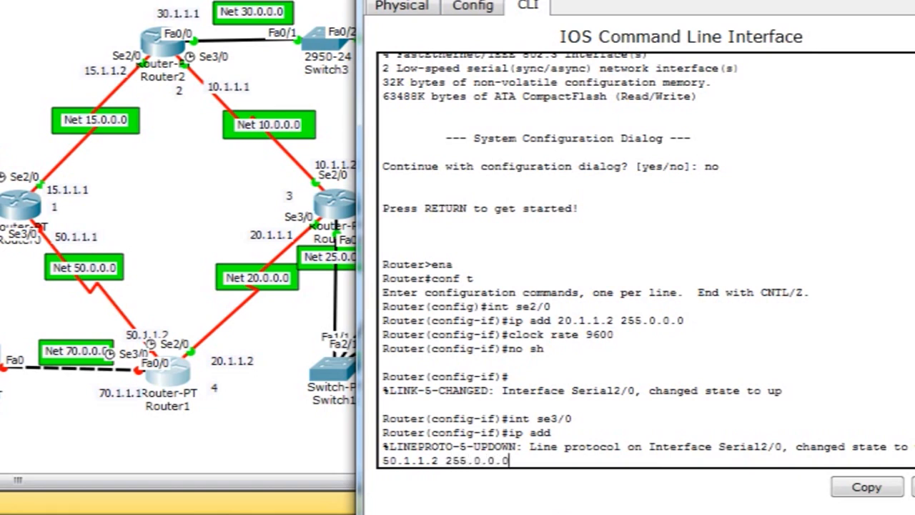
pyautogui.press('Return')
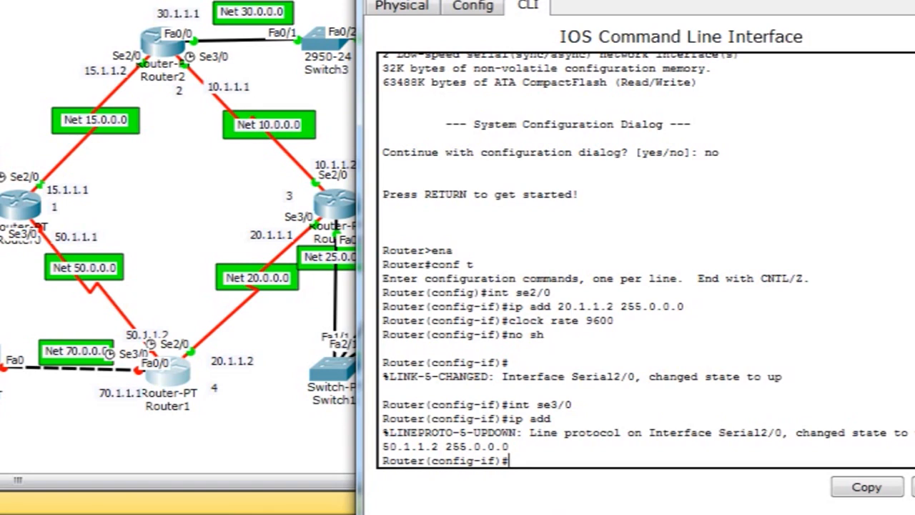
# - Set the clock rate of Router1's se3/0 to 9600 and enable the interface with no sh
pyautogui.write('clock rate')
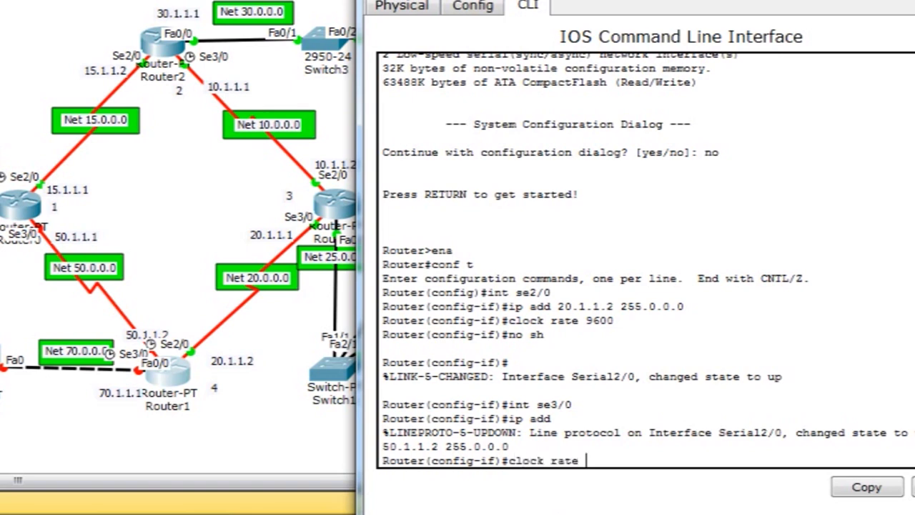
pyautogui.write(' 9600')
pyautogui.press('Return')
pyautogui.write('no sh')
pyautogui.press('Return')
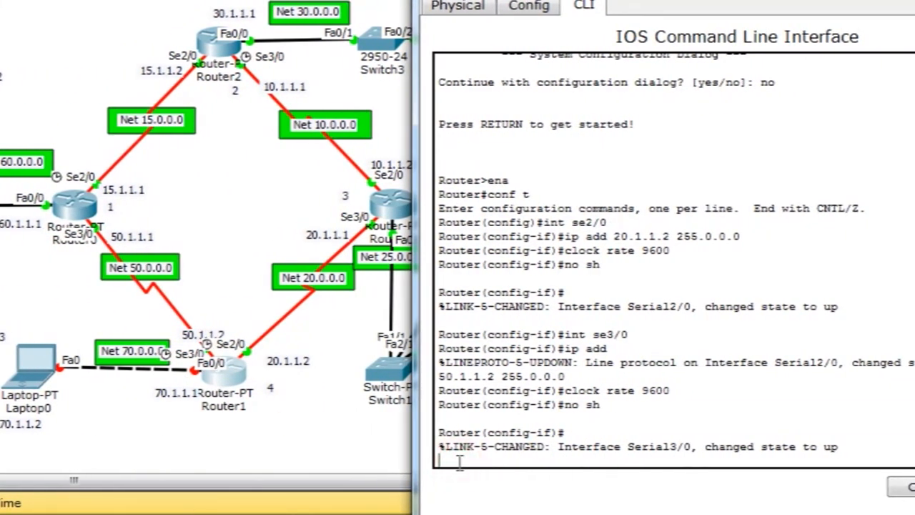
pyautogui.press('Return')
# - Select interface fa0/0 on Router1 and assign it address 70.1.1.1 with mask 255.0.0.0
pyautogui.write('int fa0/0')
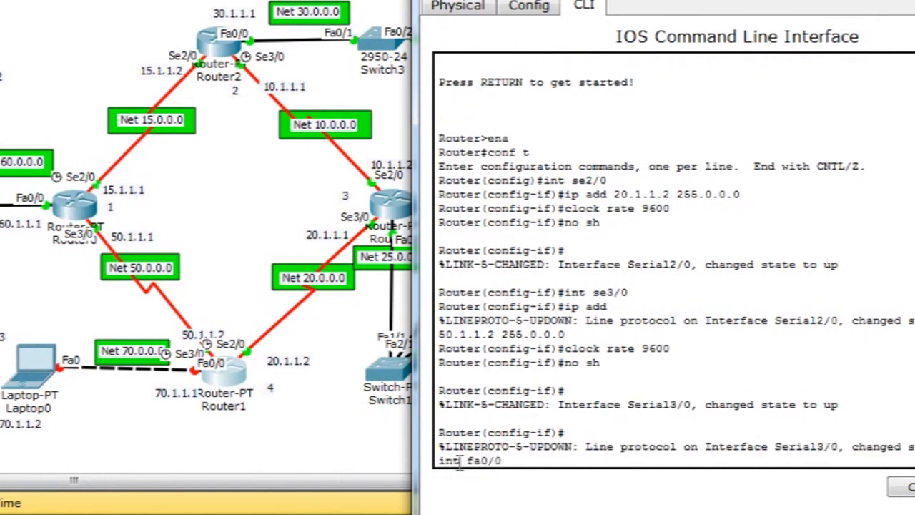
pyautogui.press('Return')
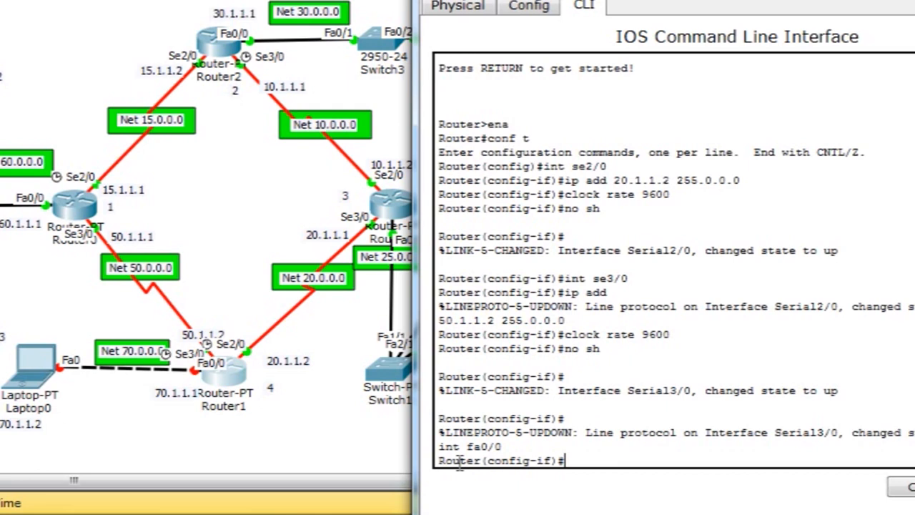
pyautogui.write('ip add 70.1.1.1')
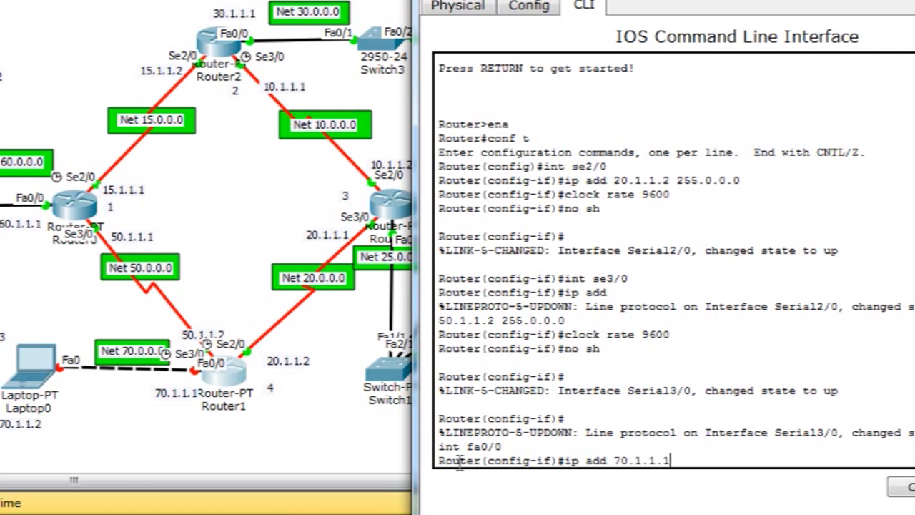
pyautogui.write(' 255.0.0.0')
pyautogui.press('Return')
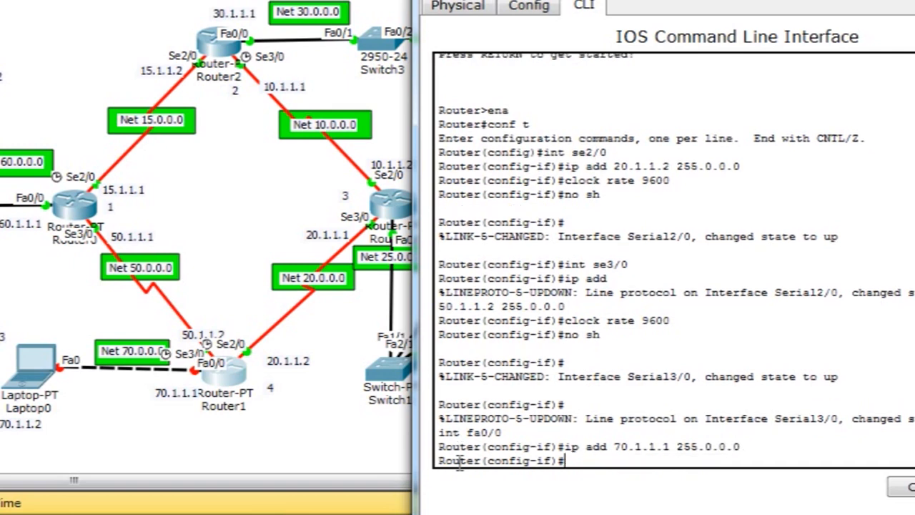
# - Enable Router1's fa0/0 interface with no sh, check the assignment's task list and return to the topology
pyautogui.write('no sh')
pyautogui.press('Return')
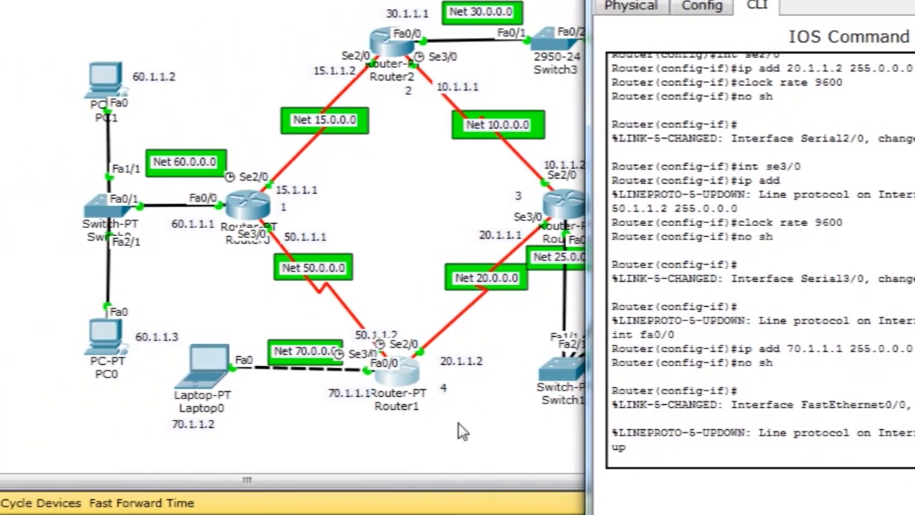
pyautogui.click(346, 447)
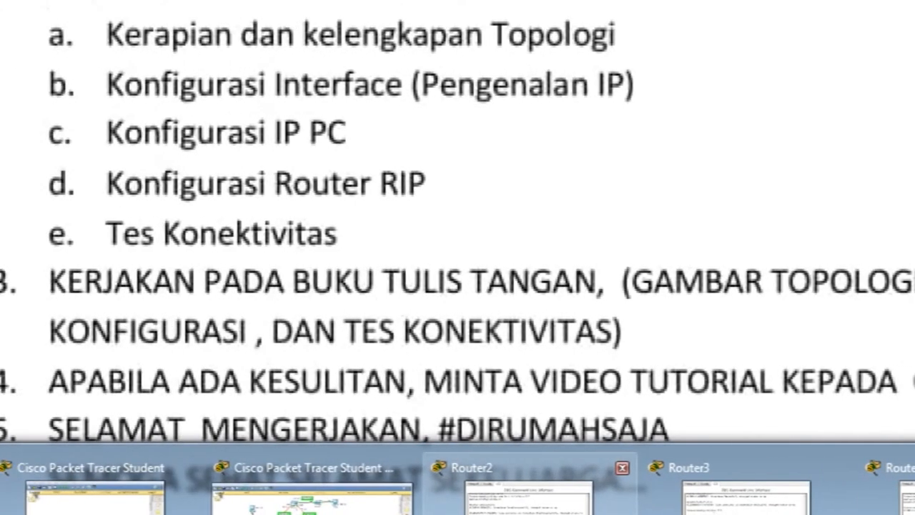
pyautogui.click(194, 495)
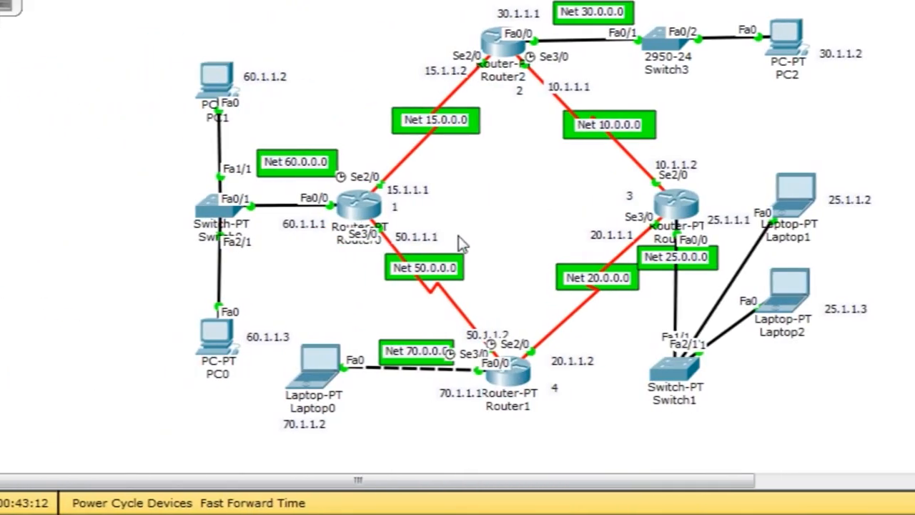
# - Give PC1 the static IP address 60.1.1.2 with subnet mask 255.0.0.0
pyautogui.click(230, 93)
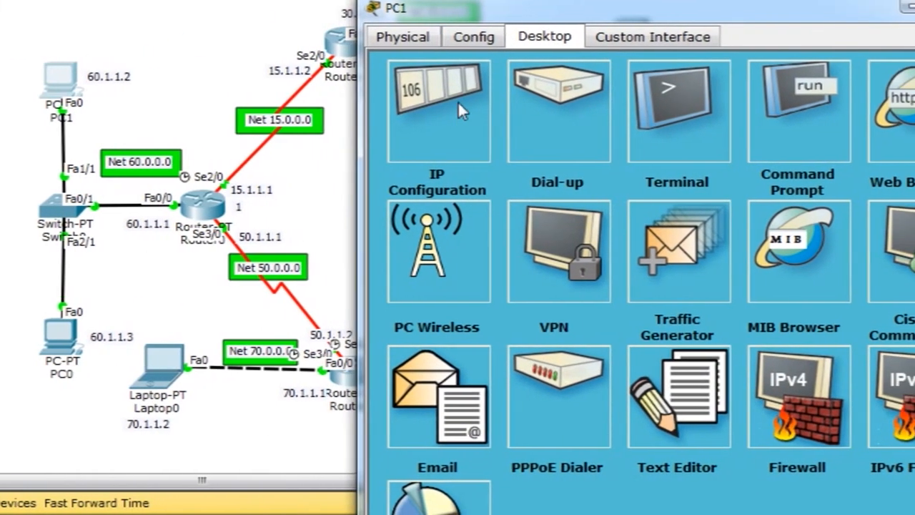
pyautogui.click(483, 125)
pyautogui.click(458, 148)
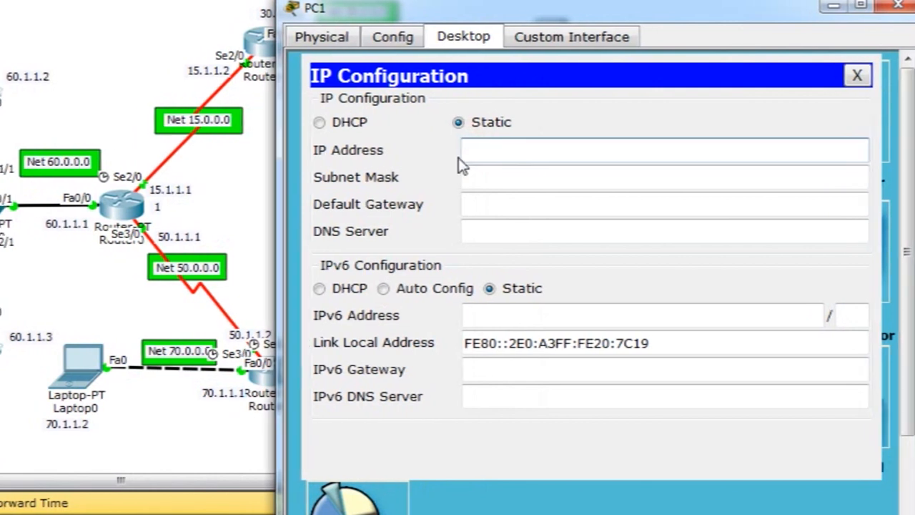
pyautogui.write('60.1.')
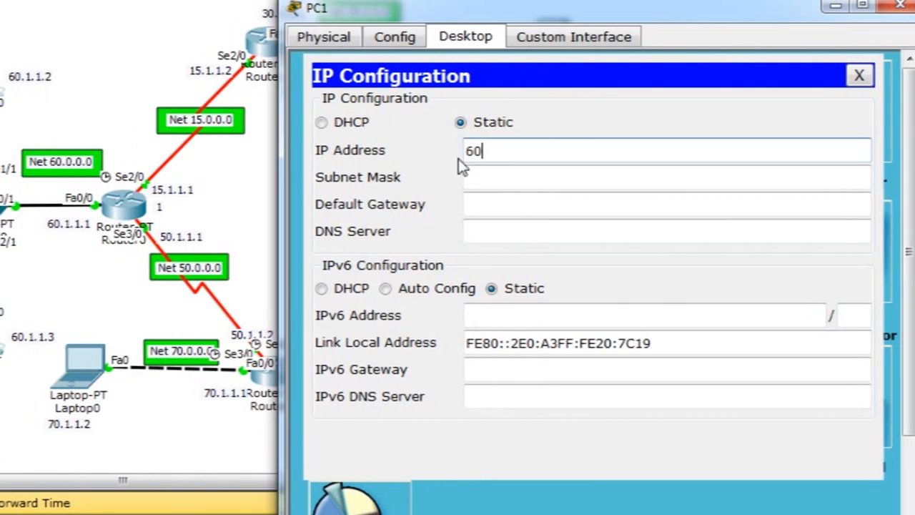
pyautogui.write('1.2')
pyautogui.click(465, 178)
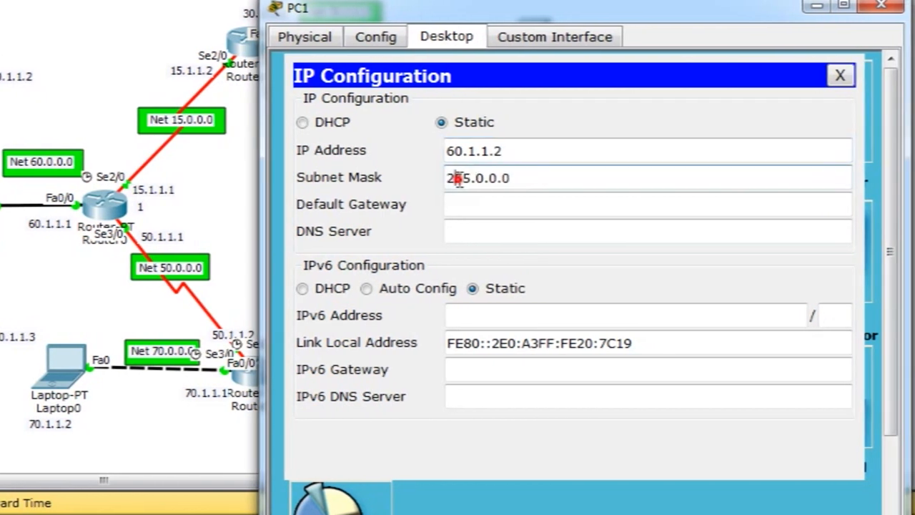
# - Set PC1's default gateway to 60.1.1.1 and close its configuration window
pyautogui.click(491, 205)
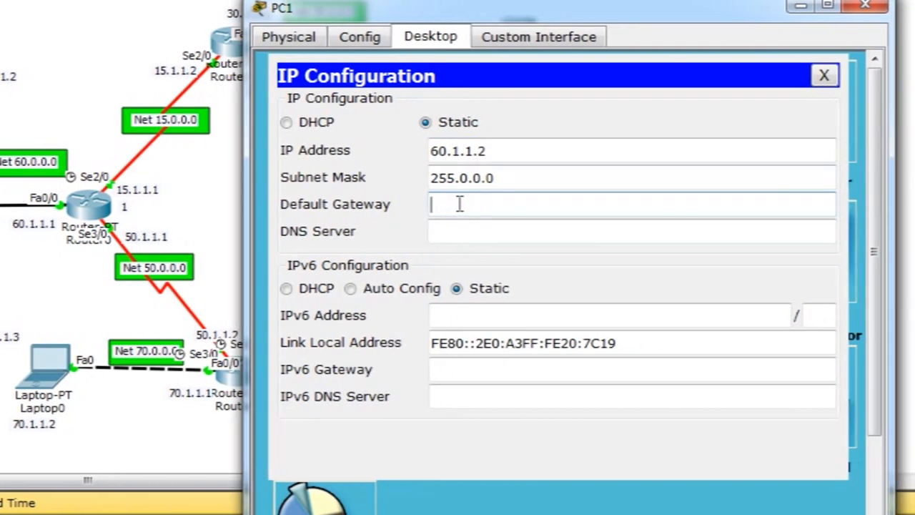
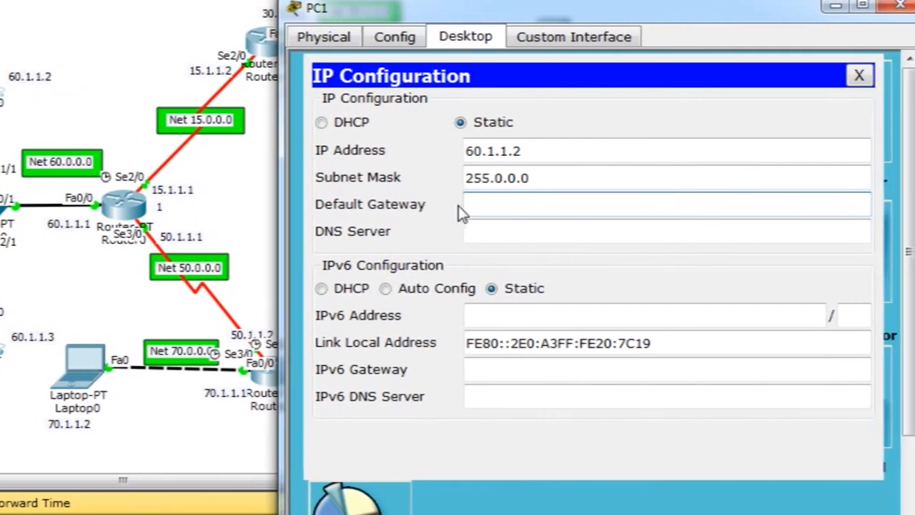
pyautogui.click(716, 205)
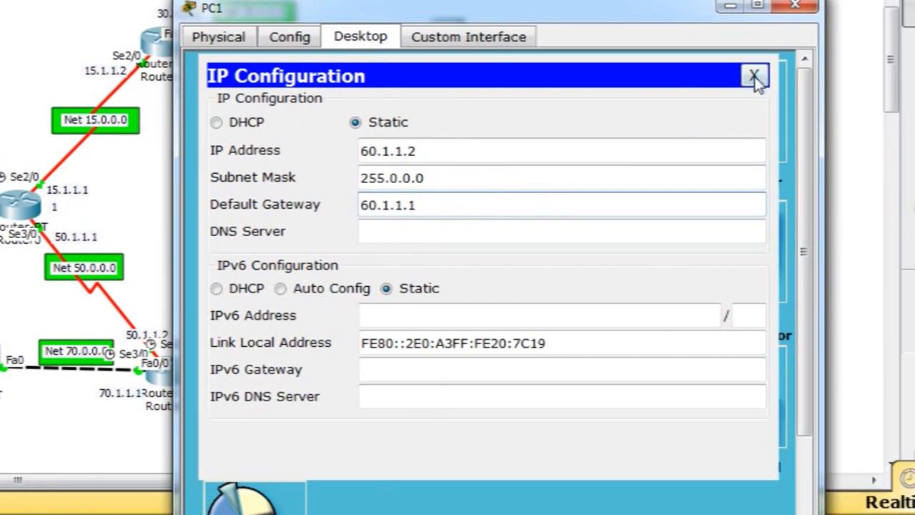
pyautogui.click(839, 76)
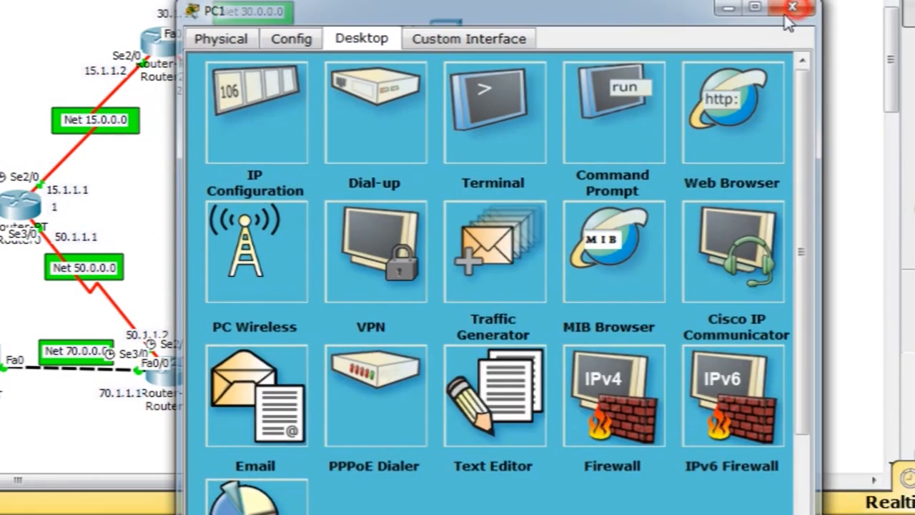
pyautogui.click(791, 9)
# - Give PC0 the static IP address 60.1.1.3 with subnet mask 255.0.0.0
pyautogui.click(217, 333)
pyautogui.click(361, 104)
pyautogui.moveTo(506, 17); pyautogui.dragTo(744, 14)
pyautogui.click(525, 158)
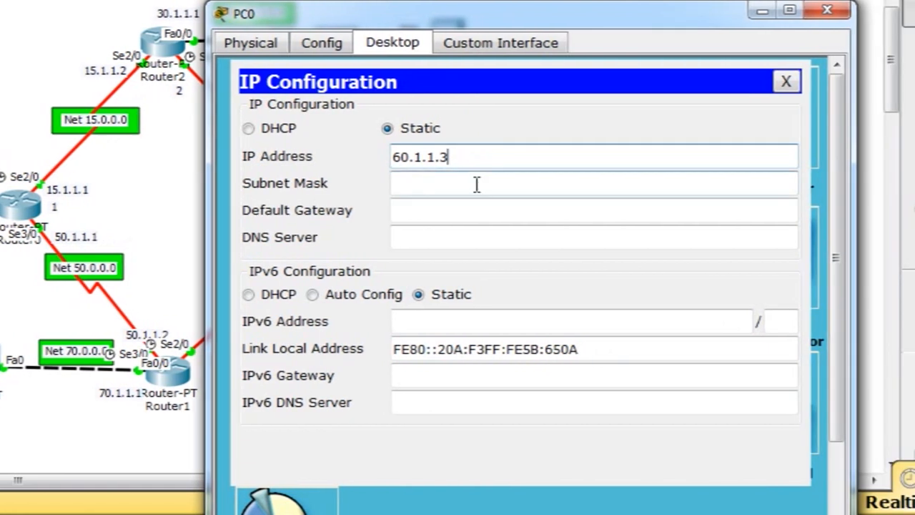
pyautogui.click(519, 184)
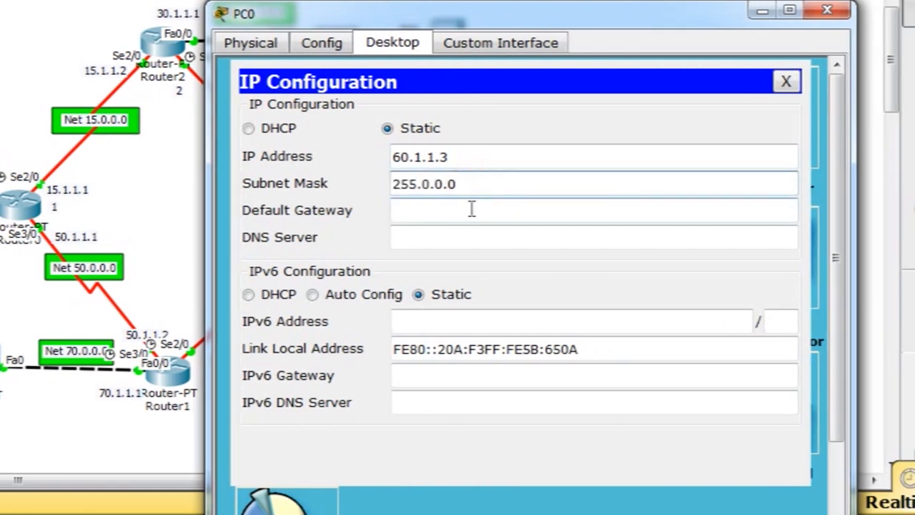
# - Set PC0's default gateway to 60.1.1.1 and close its configuration window
pyautogui.click(466, 213)
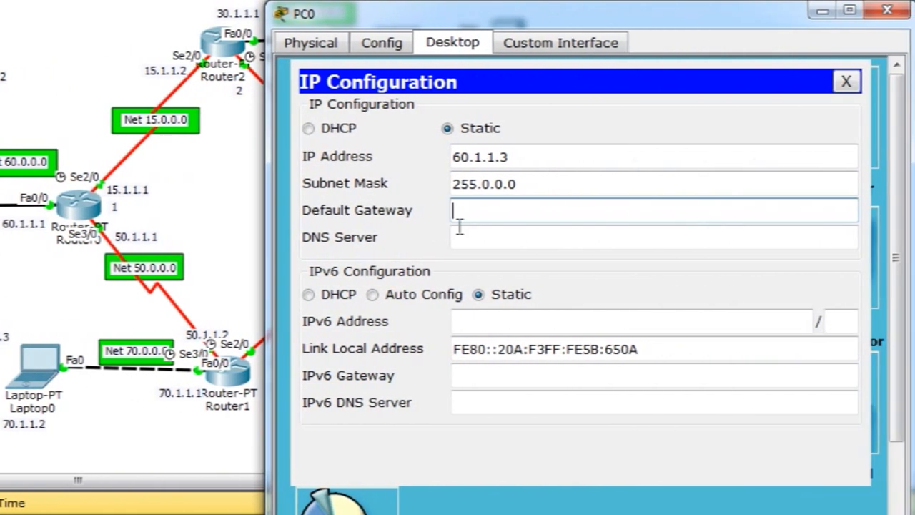
pyautogui.click(747, 209)
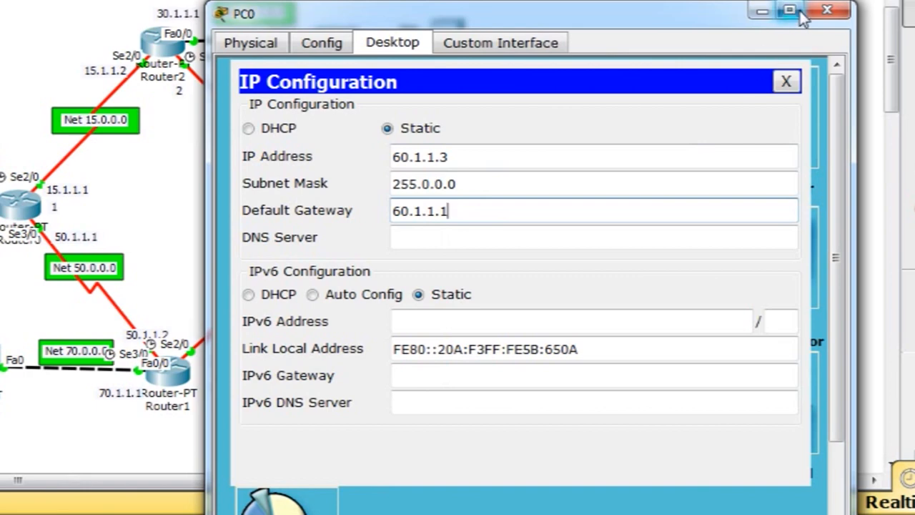
pyautogui.click(880, 10)
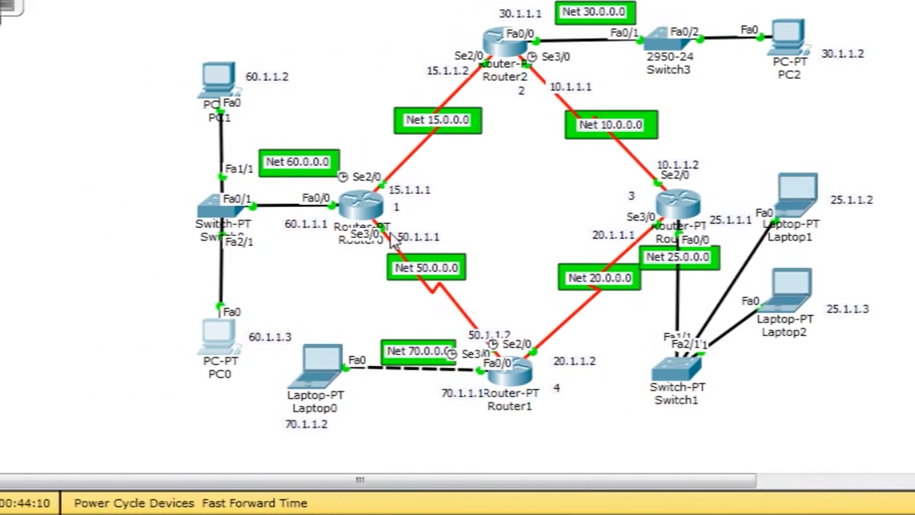
# - Give Laptop0 the static IP address 70.1.1.2 with subnet mask 255.0.0.0
pyautogui.click(323, 372)
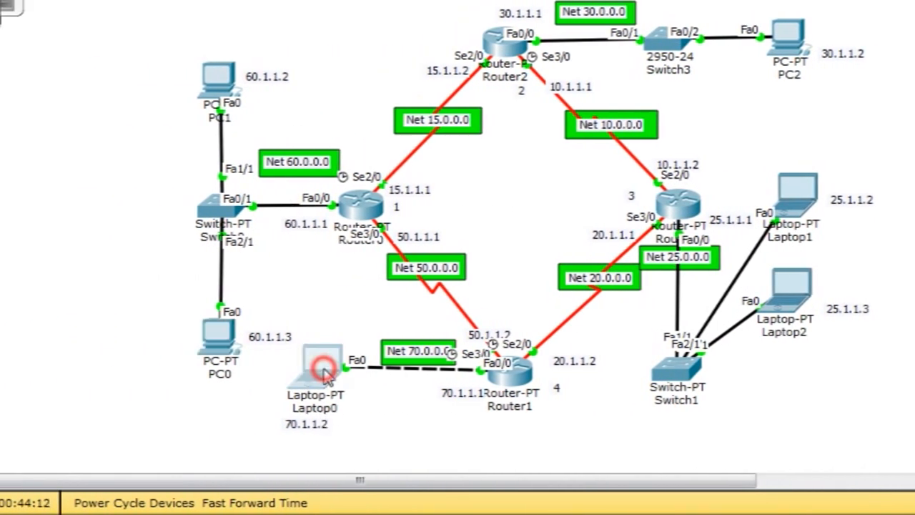
pyautogui.moveTo(450, 23); pyautogui.dragTo(680, 24)
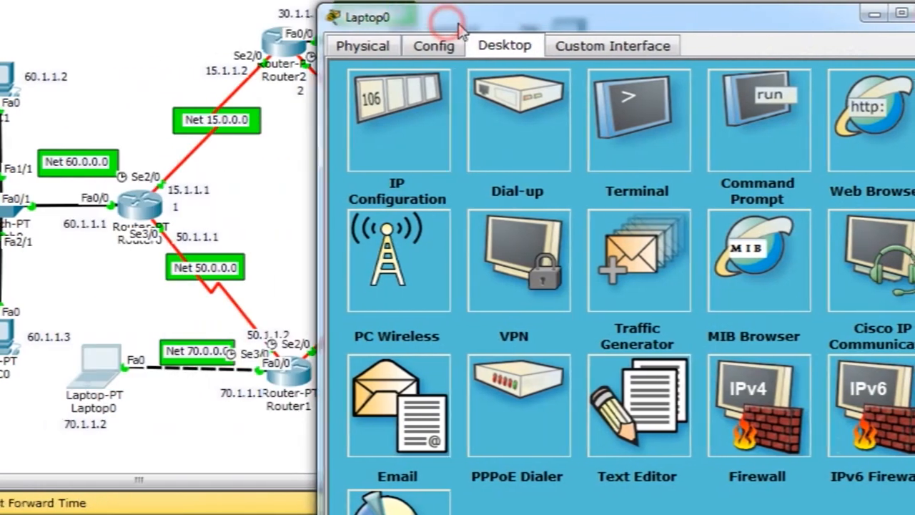
pyautogui.click(405, 133)
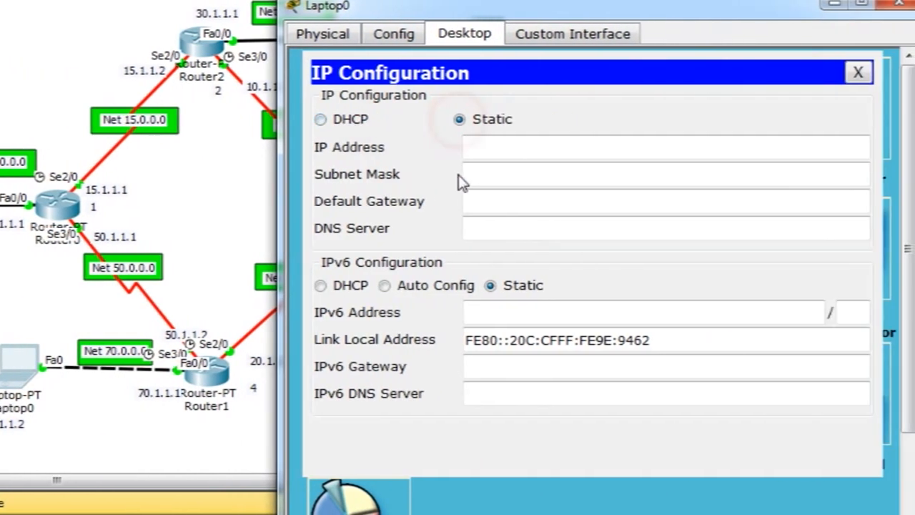
pyautogui.click(544, 159)
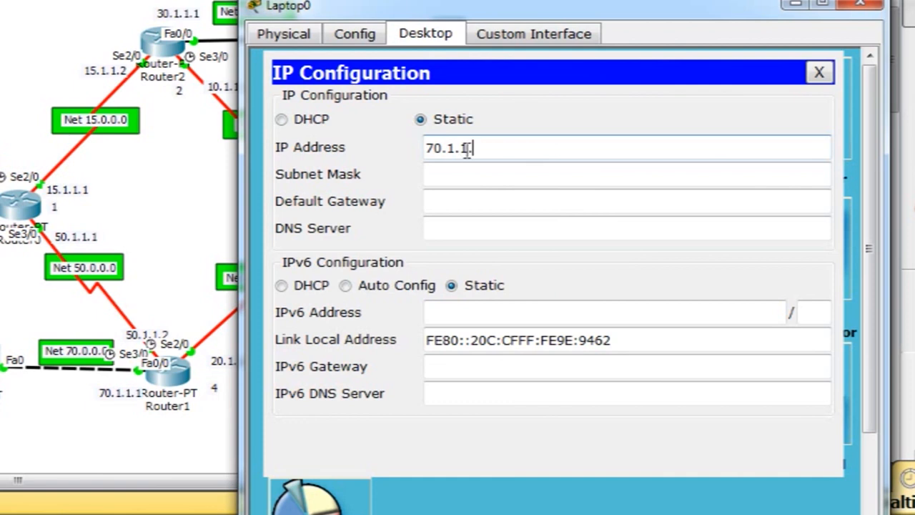
pyautogui.click(466, 174)
# - Set Laptop0's default gateway to 70.1.1.1 and close its configuration window
pyautogui.click(466, 198)
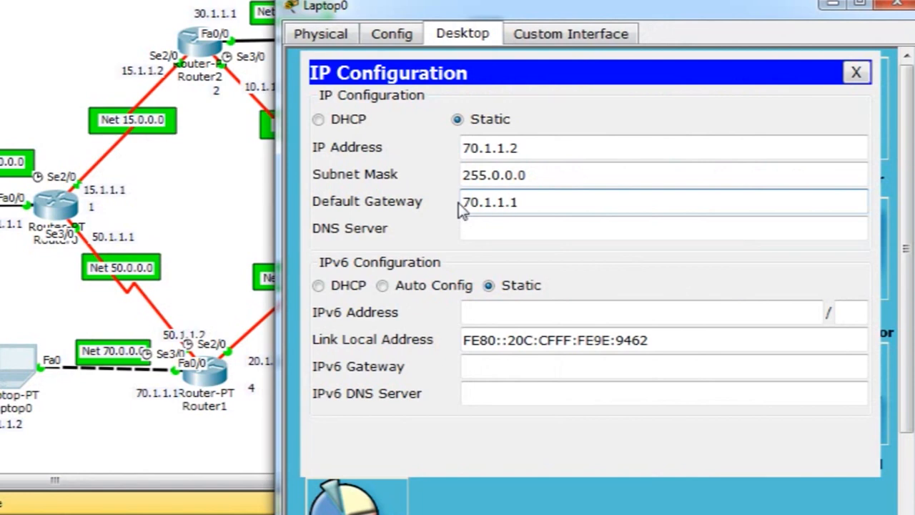
pyautogui.click(856, 72)
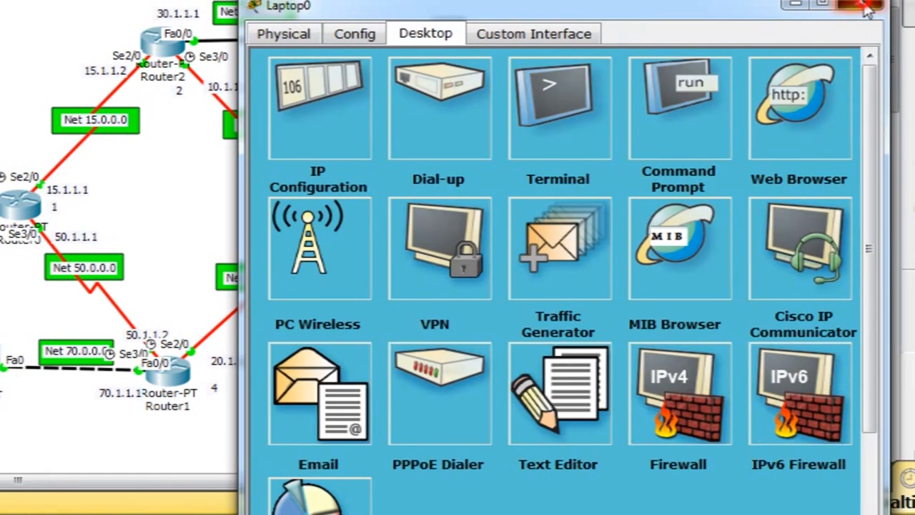
pyautogui.click(868, 10)
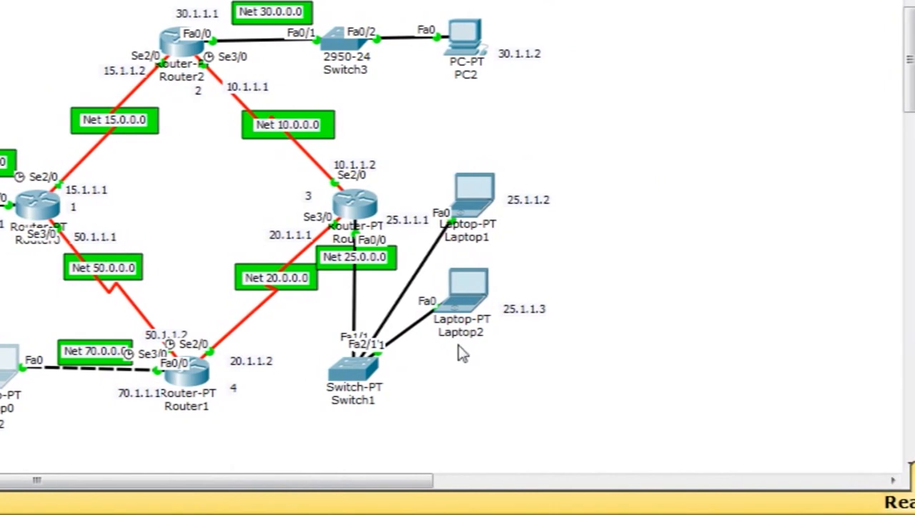
# - Give Laptop2 the static IP address 25.1.1.3 with subnet mask 255.0.0.0
pyautogui.click(469, 304)
pyautogui.click(450, 27)
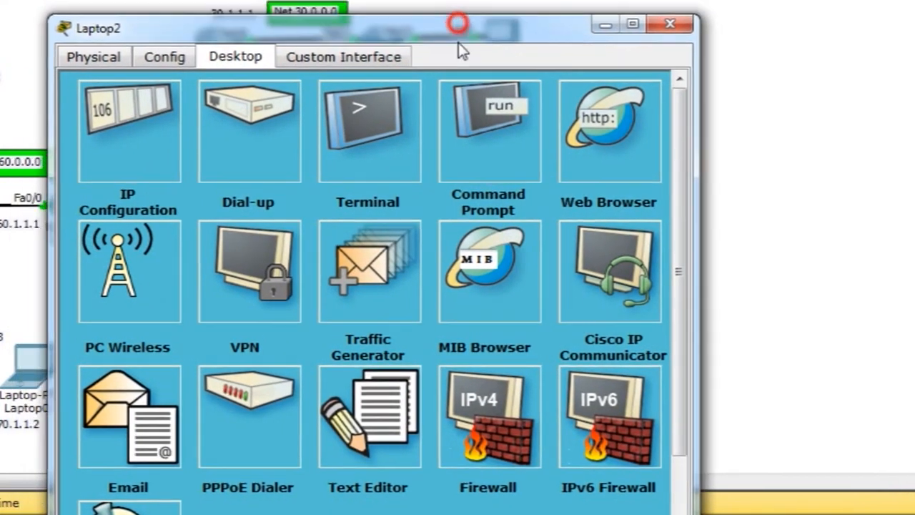
pyautogui.moveTo(458, 43); pyautogui.dragTo(751, 61)
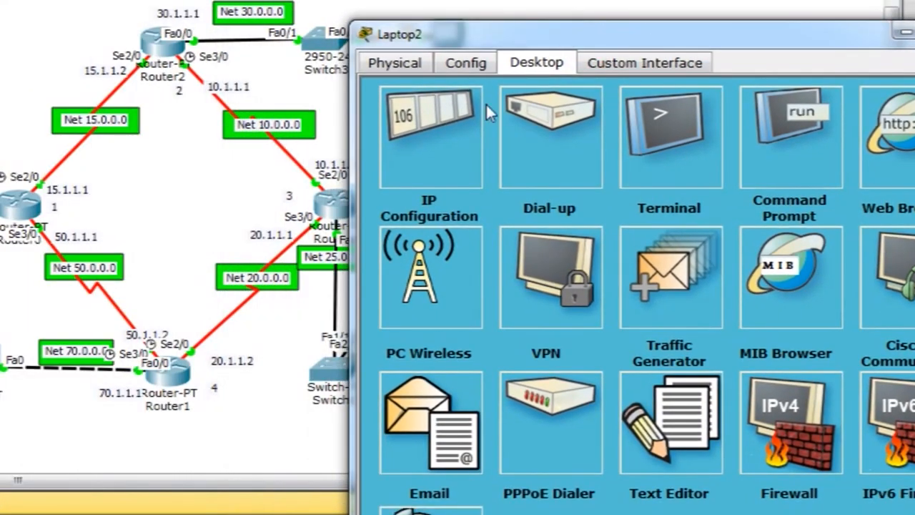
pyautogui.click(468, 156)
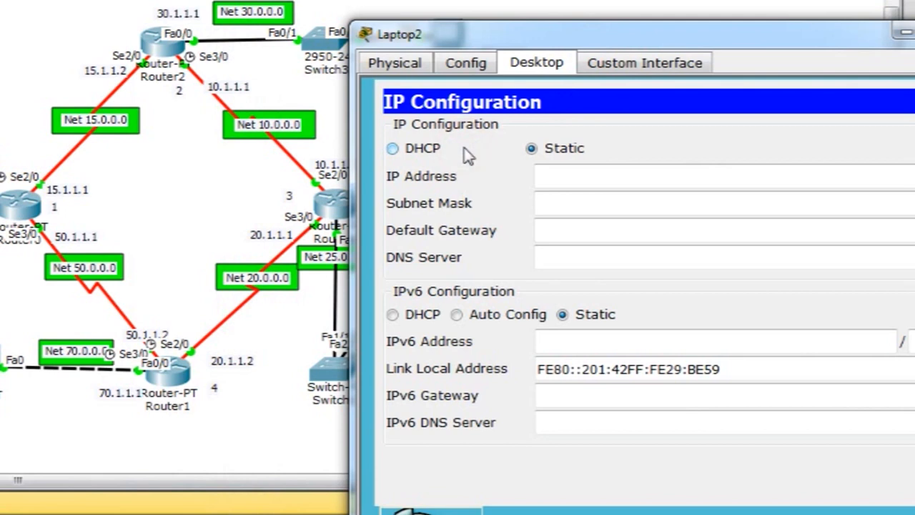
pyautogui.moveTo(584, 28); pyautogui.dragTo(740, 4)
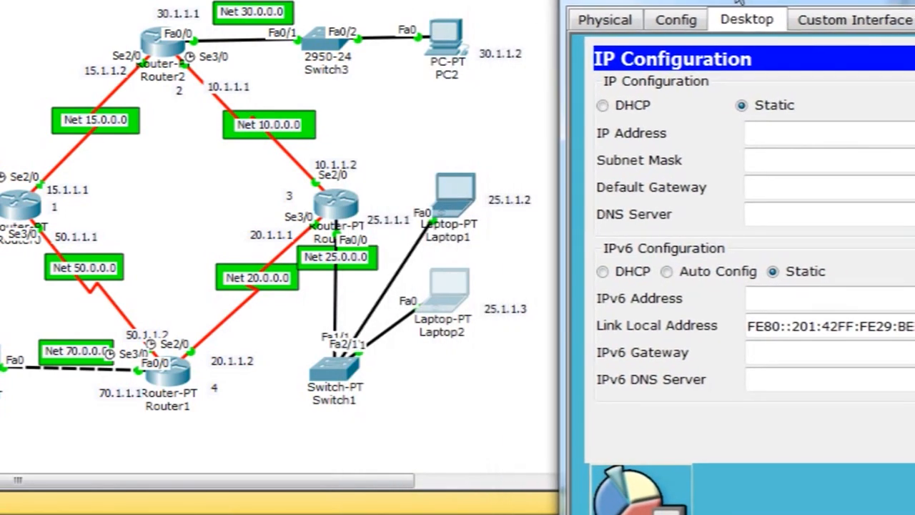
pyautogui.click(773, 127)
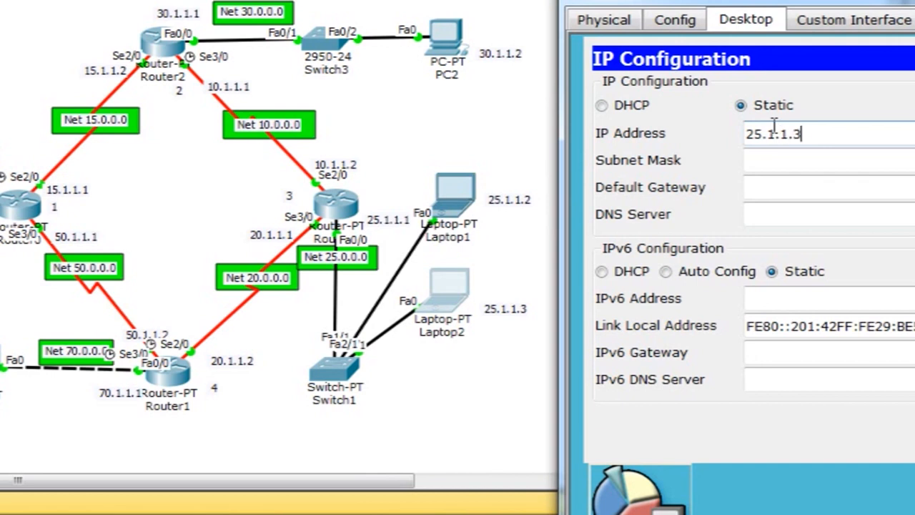
pyautogui.click(766, 163)
# - Check the router address label on Net 25.0.0.0 and set Laptop2's default gateway to 25.1.1.1
pyautogui.click(772, 188)
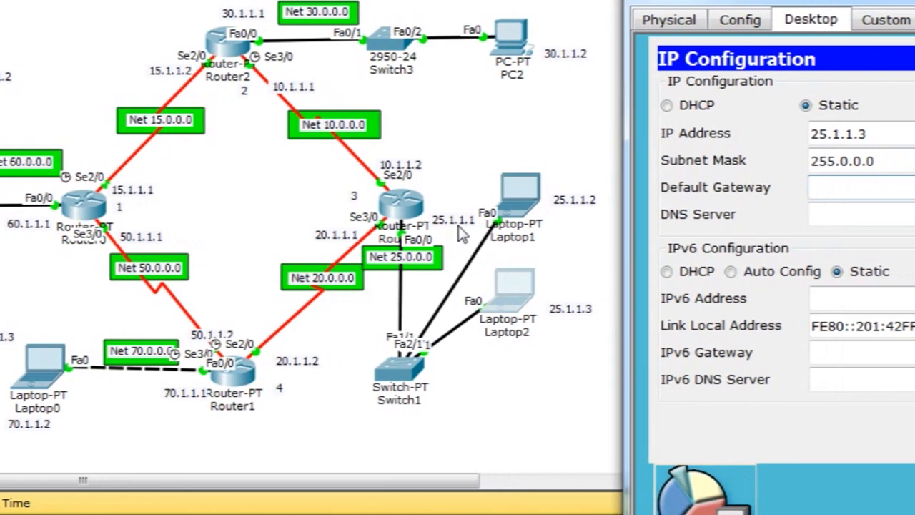
pyautogui.click(461, 225)
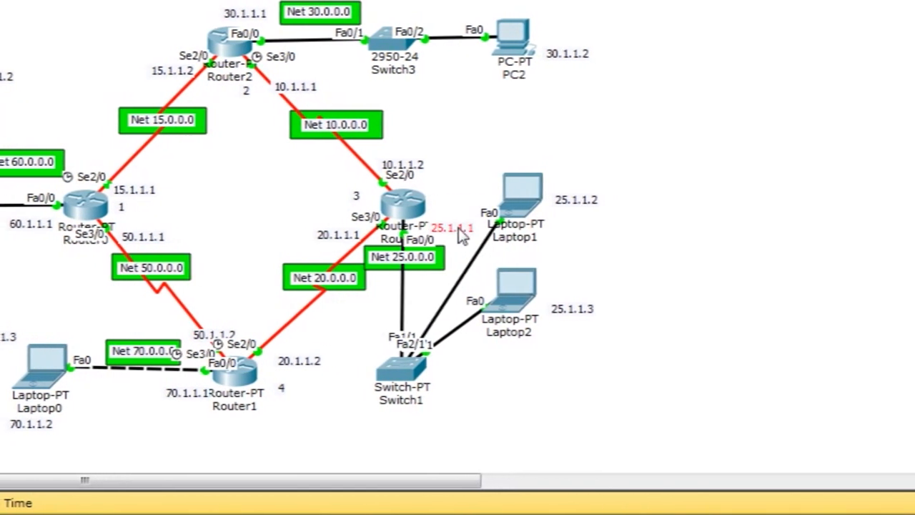
pyautogui.click(521, 293)
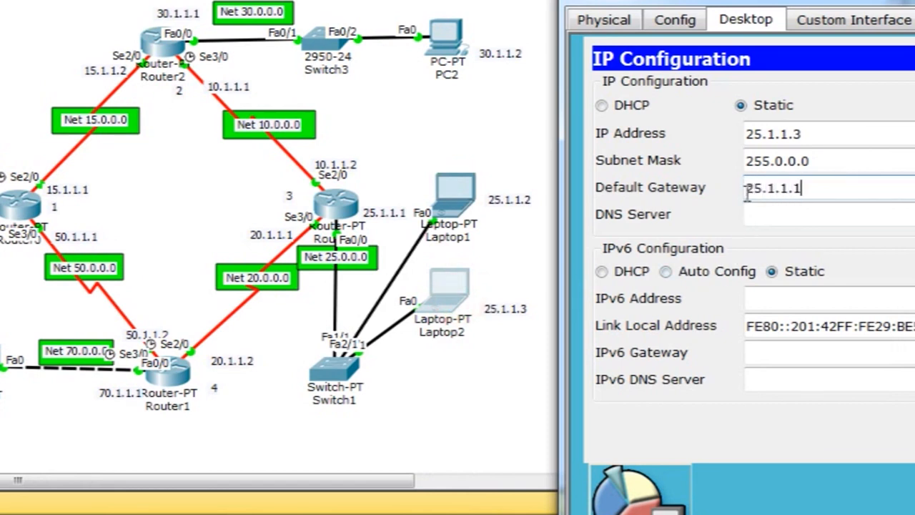
pyautogui.moveTo(821, 1); pyautogui.dragTo(616, 116)
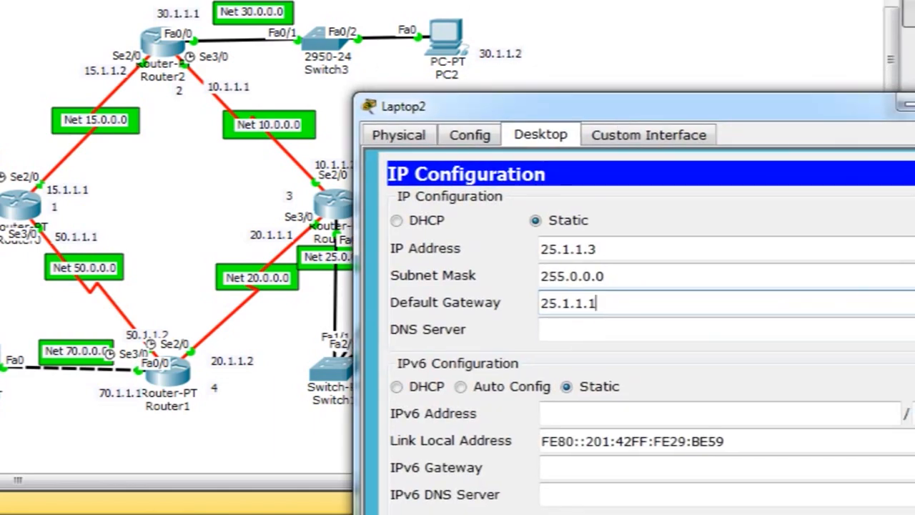
# - Give Laptop1 the static IP address 25.1.1.2 with subnet mask 255.0.0.0 and default gateway 25.1.1.1
pyautogui.click(465, 184)
pyautogui.click(466, 184)
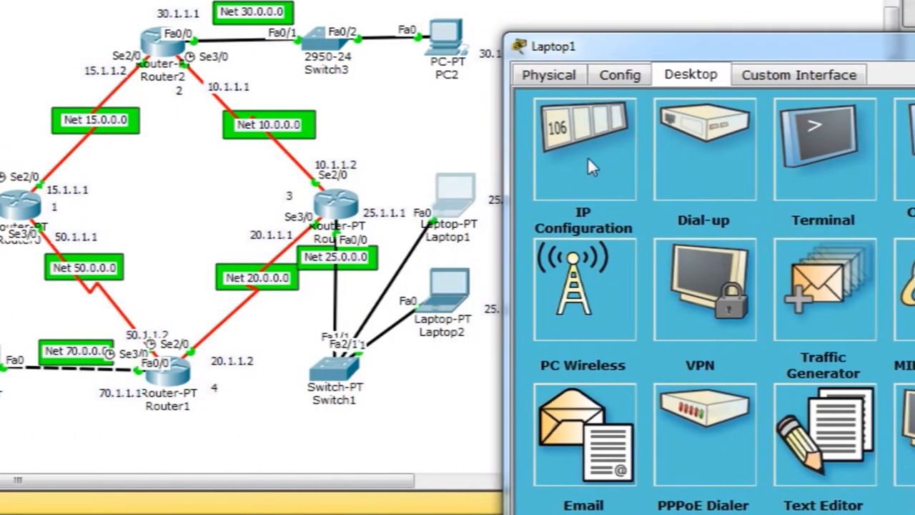
pyautogui.click(190, 122)
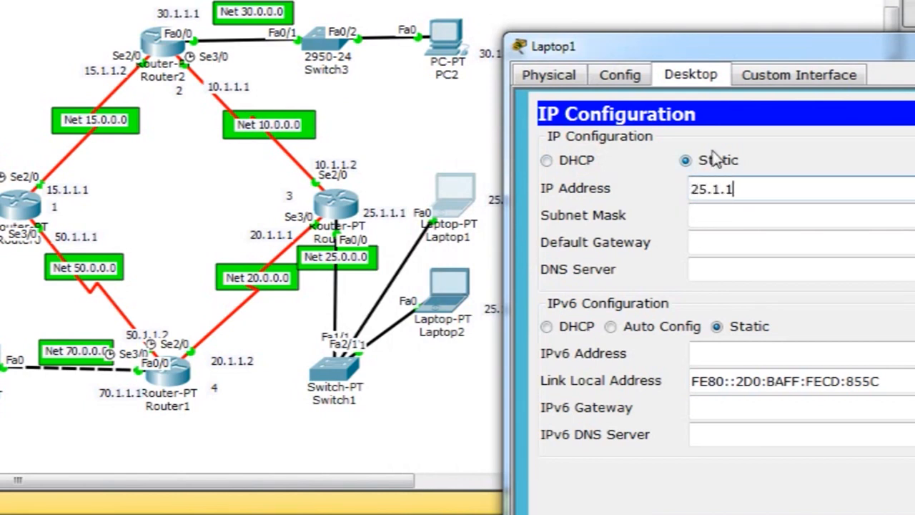
pyautogui.moveTo(696, 58); pyautogui.dragTo(738, 44)
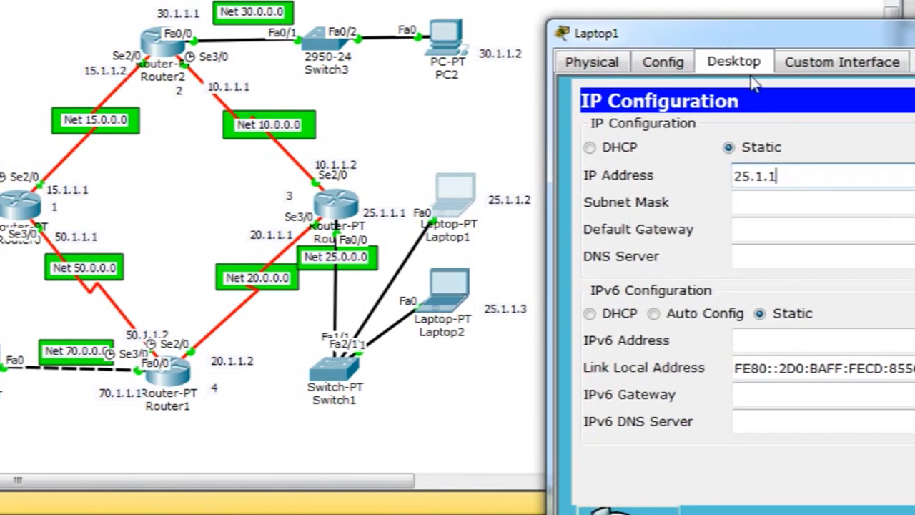
pyautogui.click(780, 202)
pyautogui.click(781, 229)
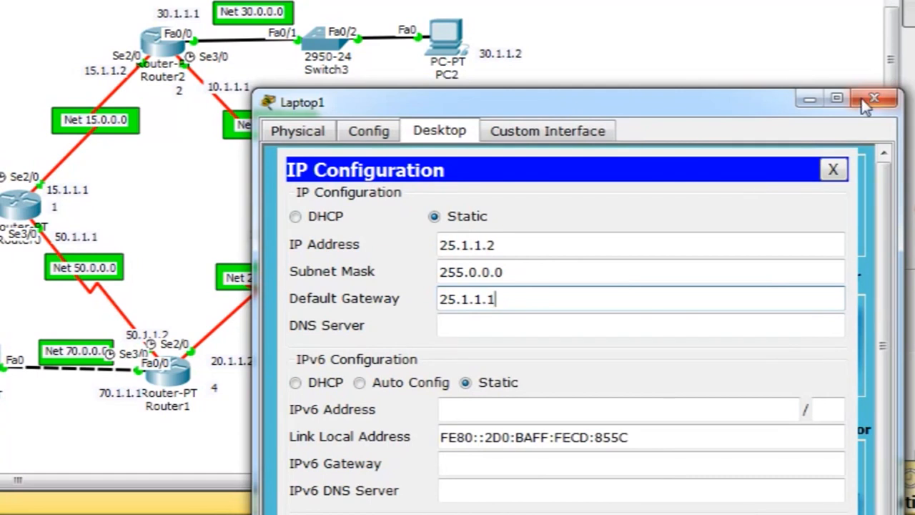
pyautogui.click(868, 98)
pyautogui.click(688, 225)
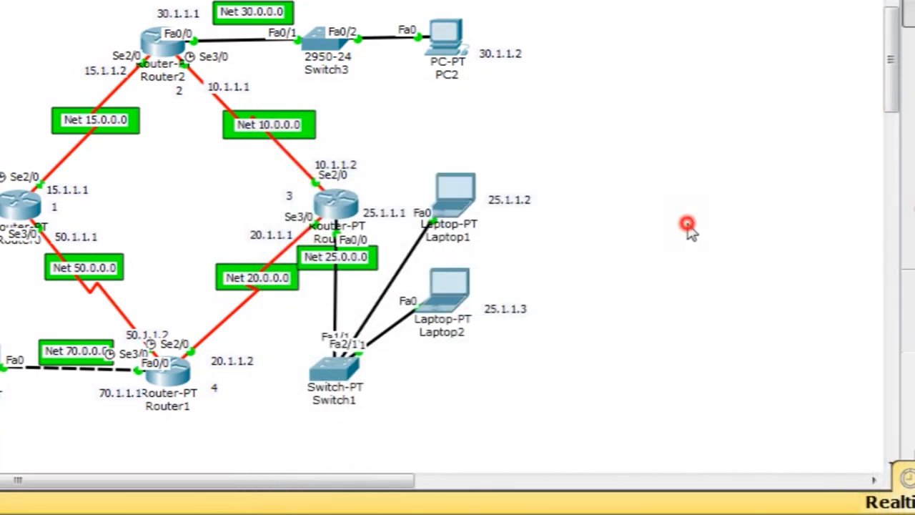
# - Give PC2 the static IP address 30.1.1.2 with subnet mask 255.0.0.0
pyautogui.click(465, 63)
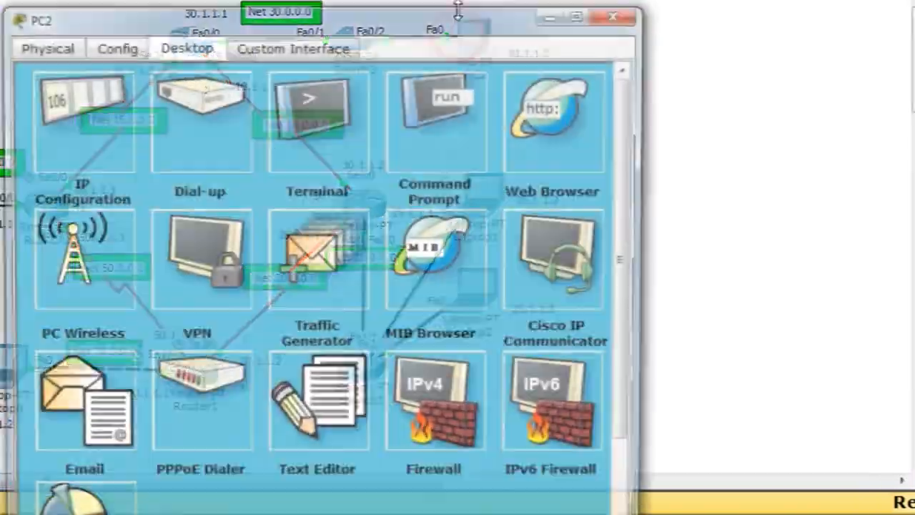
pyautogui.moveTo(459, 27); pyautogui.dragTo(784, 134)
pyautogui.click(465, 208)
pyautogui.click(592, 253)
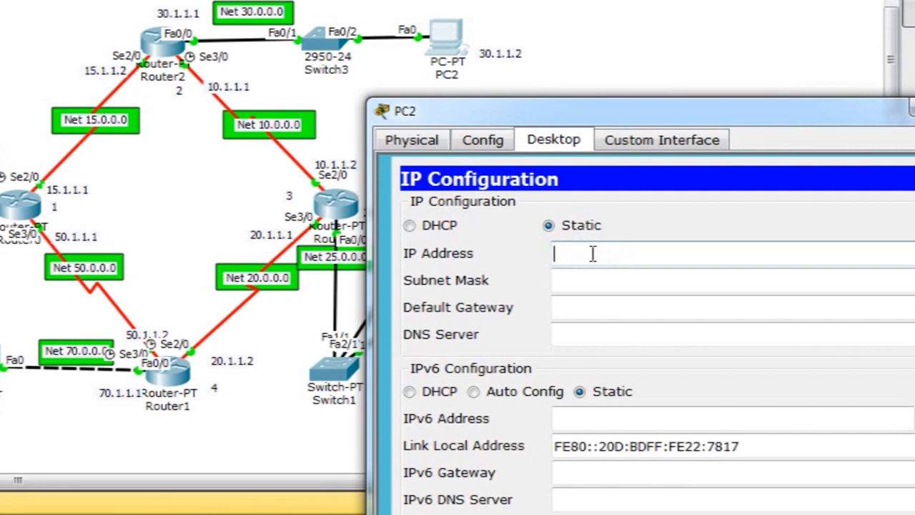
pyautogui.write('30.1.1.2')
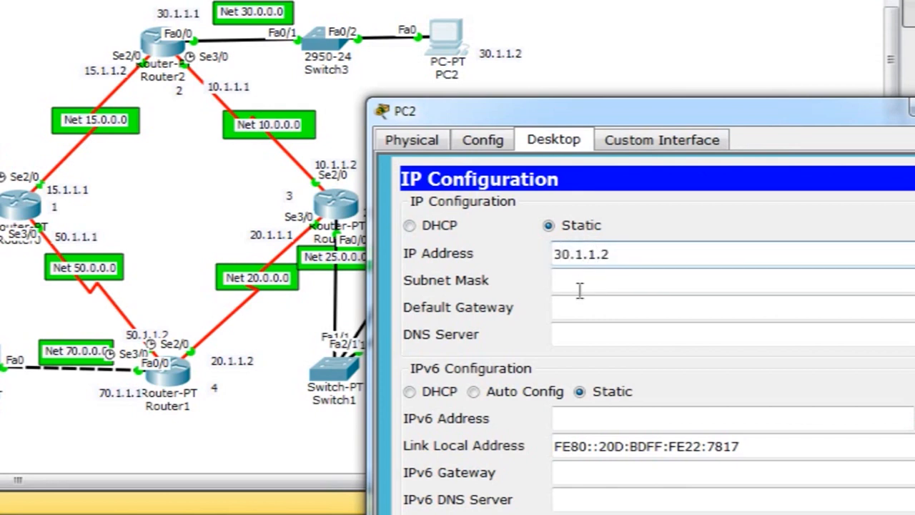
pyautogui.click(580, 286)
# - Set PC2's default gateway to 30.1.1.1 and close its configuration window
pyautogui.click(579, 310)
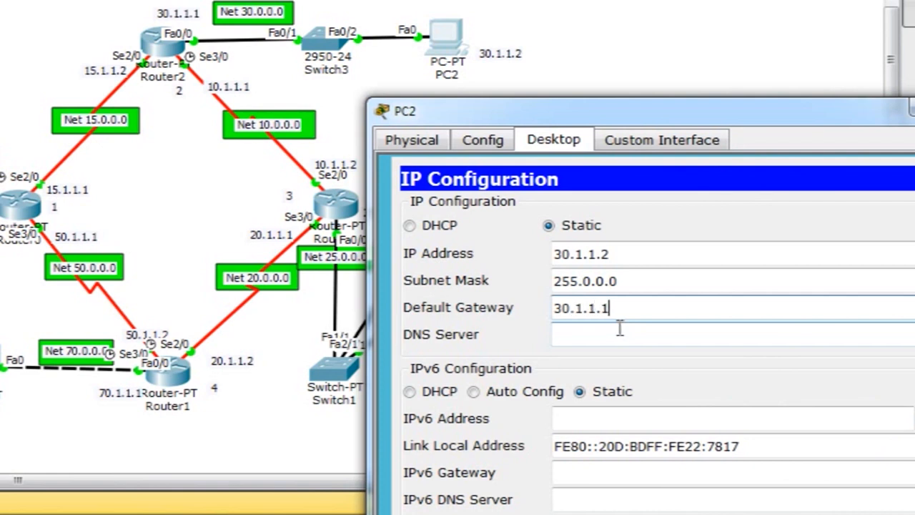
pyautogui.moveTo(619, 111); pyautogui.dragTo(456, 124)
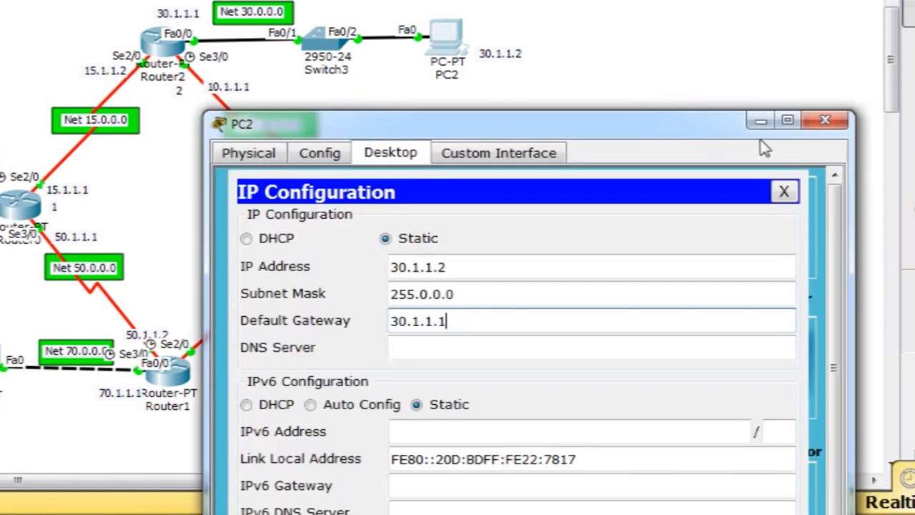
pyautogui.click(825, 123)
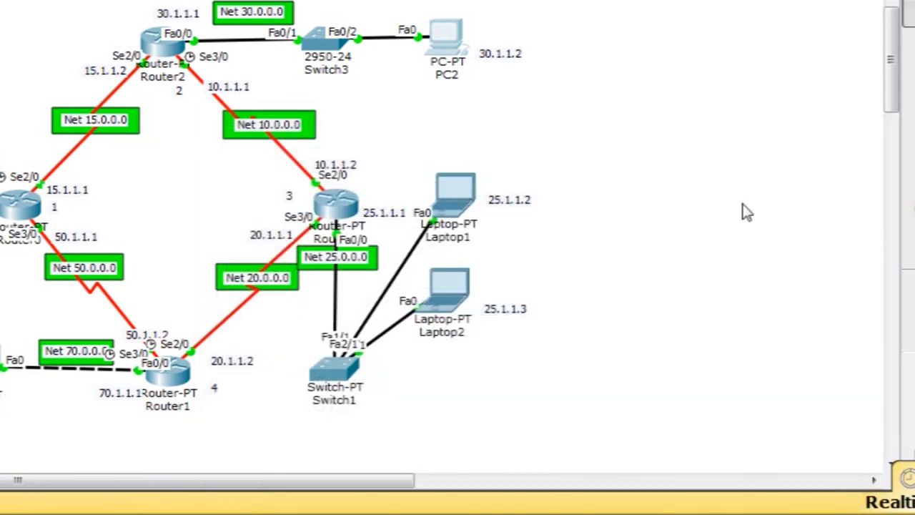
pyautogui.click(698, 415)
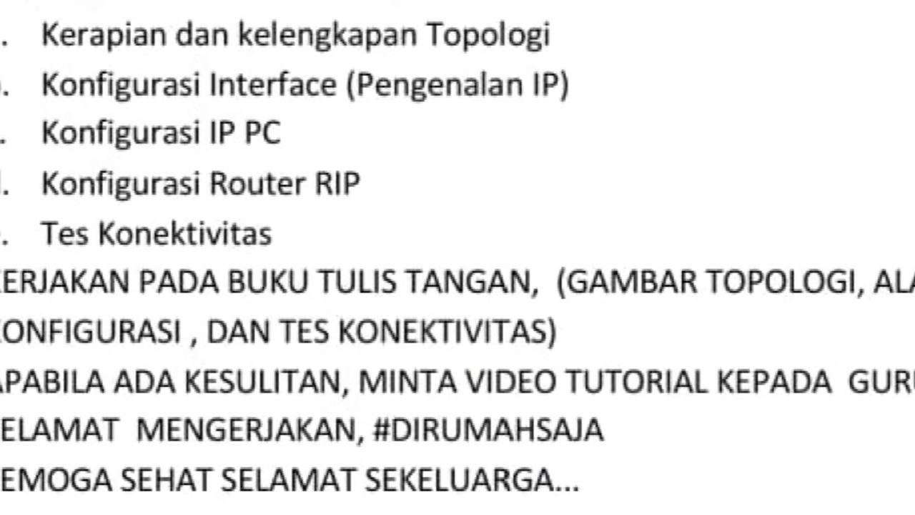
# - Return from the assignment document to Packet Tracer and send a simple PDU from Laptop1 to Laptop2
pyautogui.moveTo(307, 512)
pyautogui.click(307, 497)
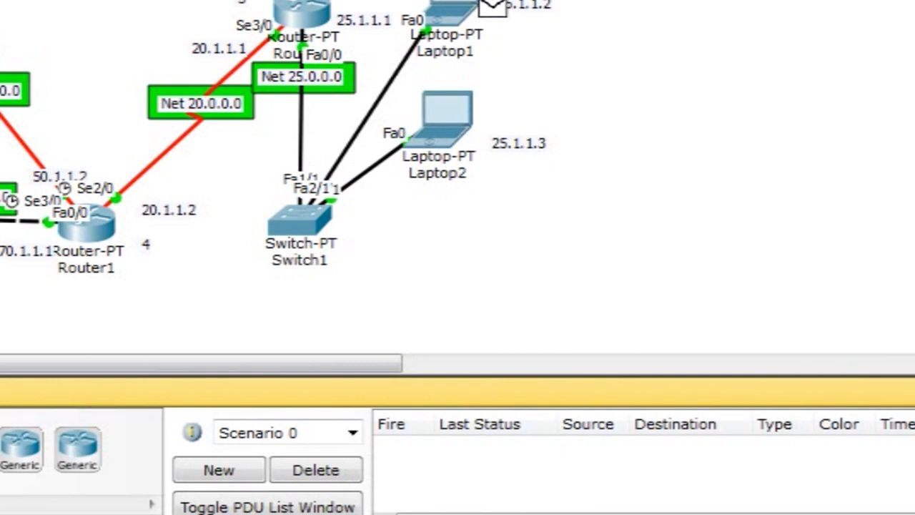
pyautogui.click(461, 8)
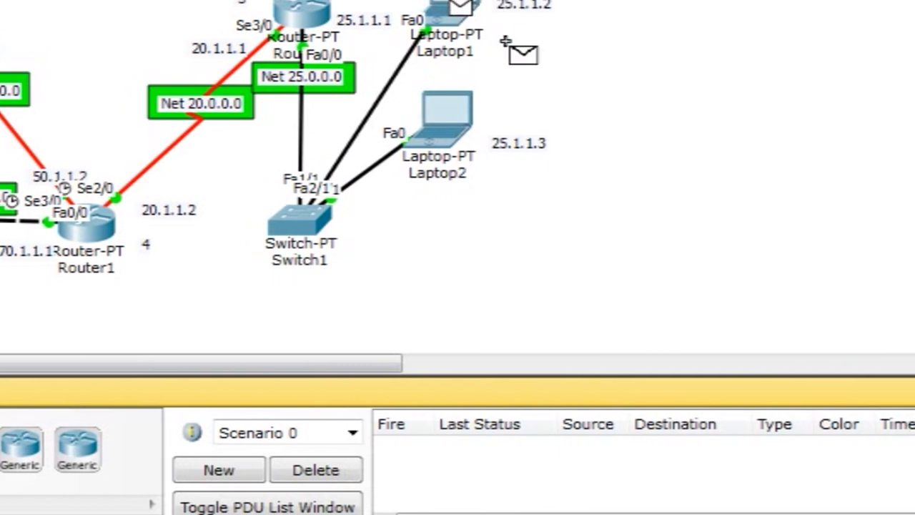
pyautogui.click(447, 115)
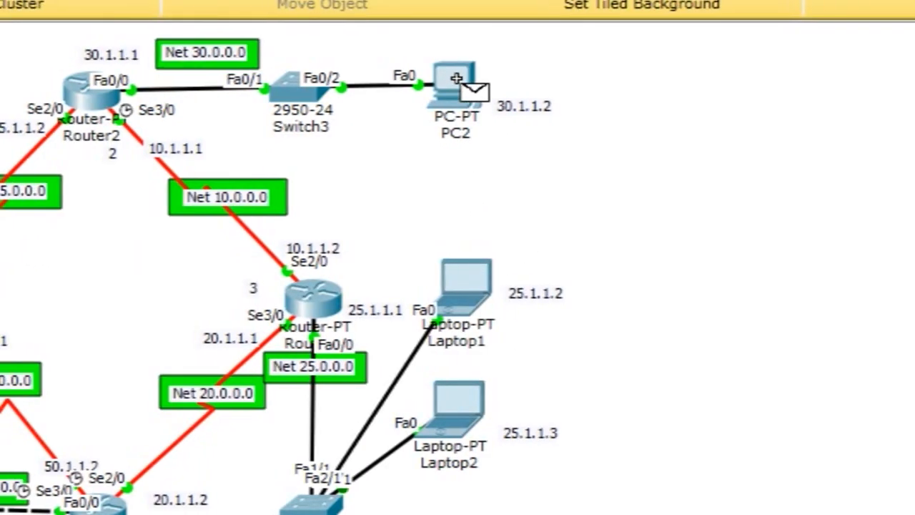
# - Send a simple PDU from Laptop1 to PC2 and examine its entry in the PDU list
pyautogui.moveTo(456, 78)
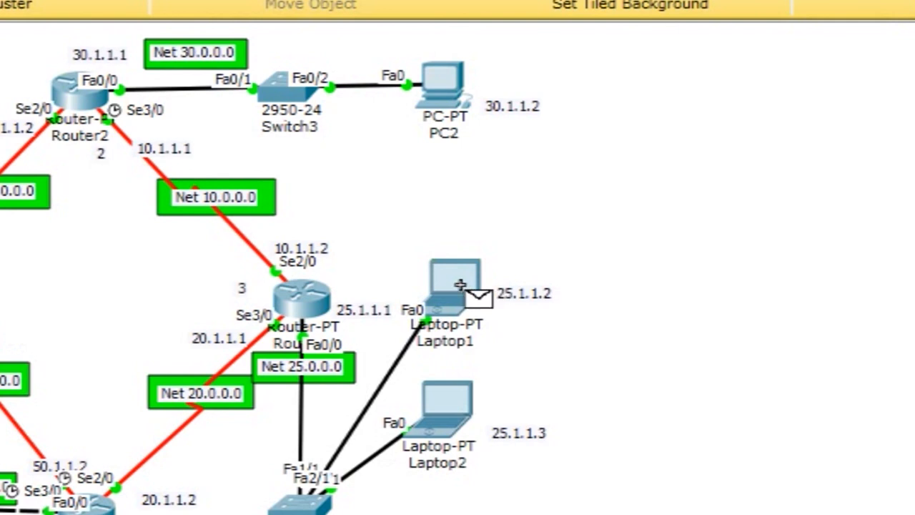
pyautogui.click(459, 283)
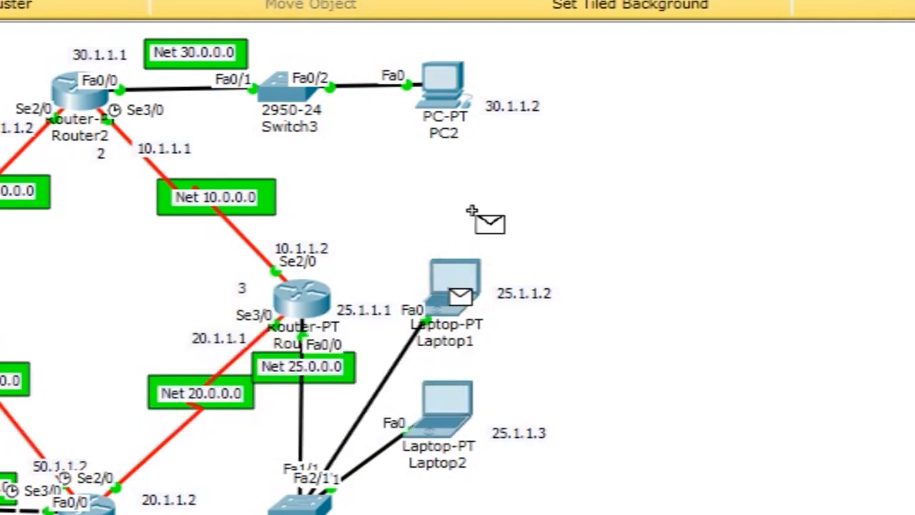
pyautogui.click(468, 99)
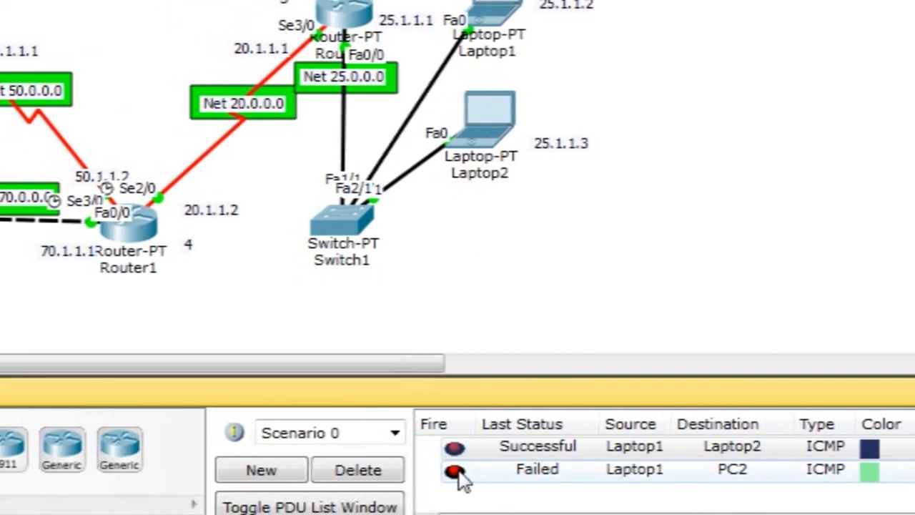
pyautogui.click(412, 471)
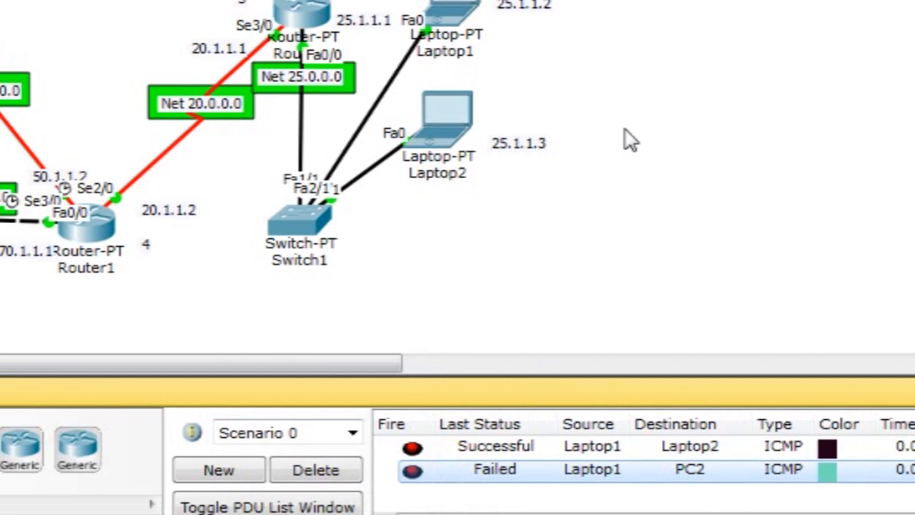
pyautogui.click(646, 193)
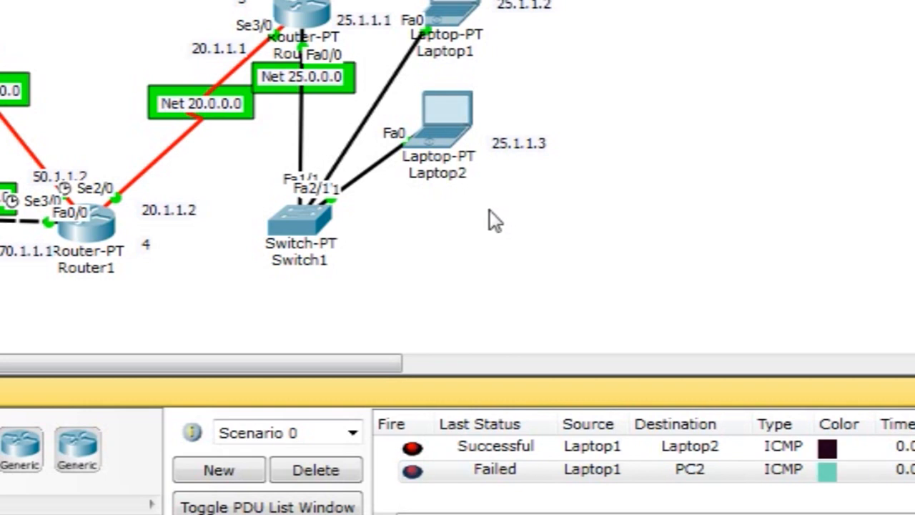
pyautogui.click(464, 256)
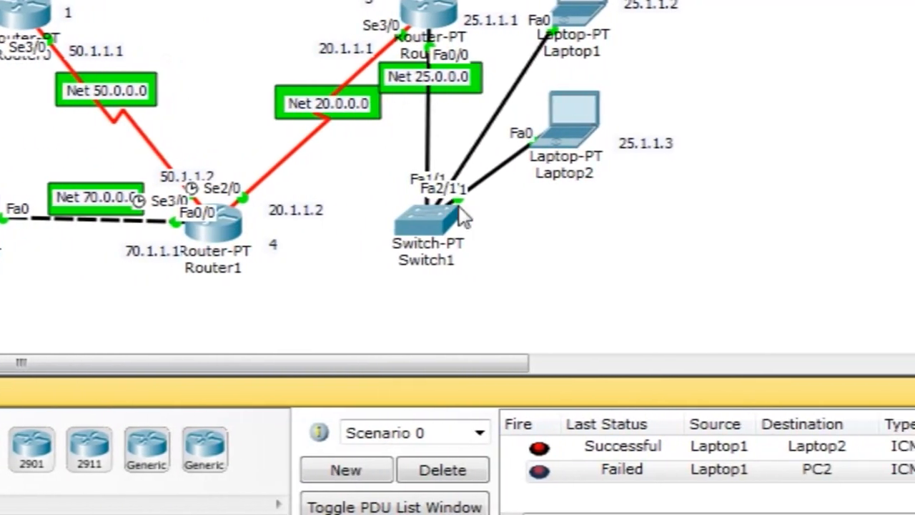
# - Consult the task list in the assignment document, return to Packet Tracer and open Router0's command line
pyautogui.click(803, 10)
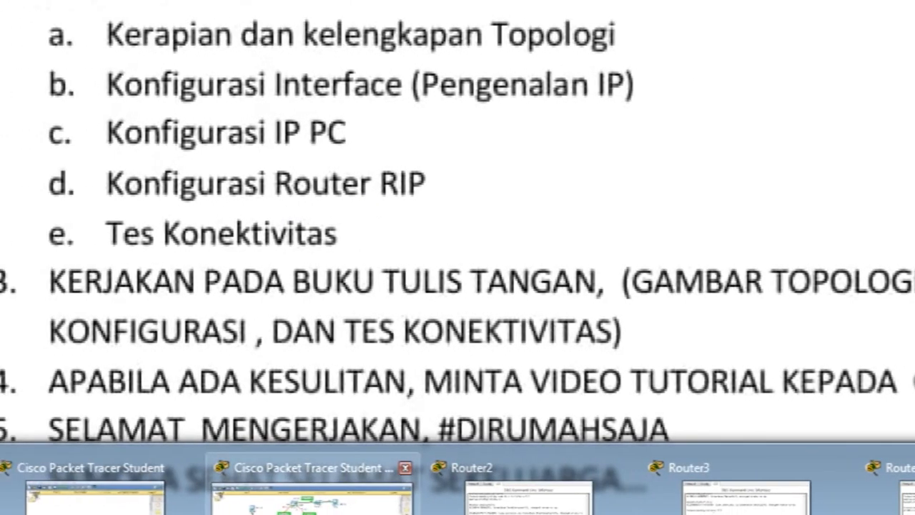
pyautogui.click(102, 501)
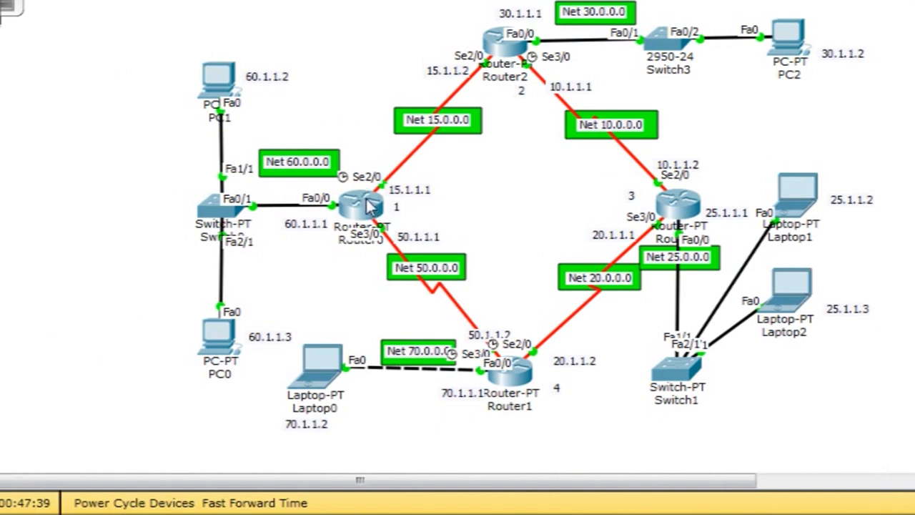
pyautogui.moveTo(369, 206)
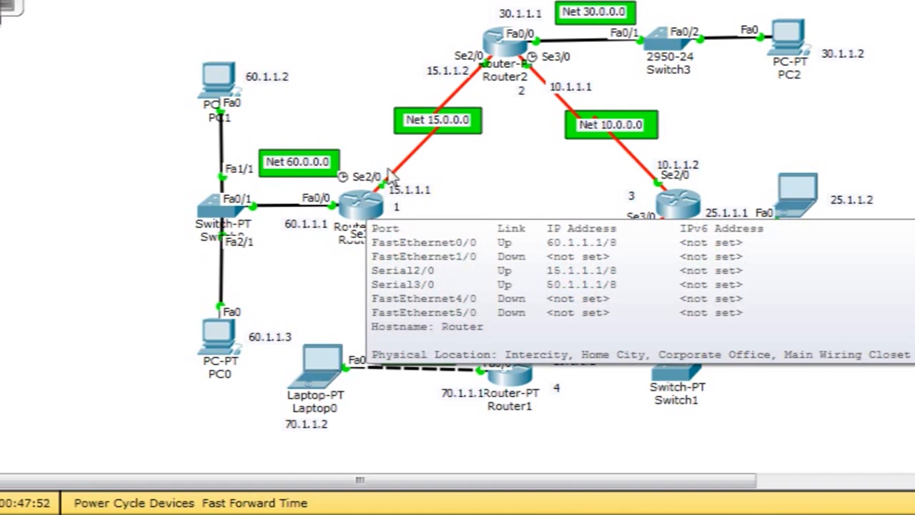
pyautogui.click(371, 209)
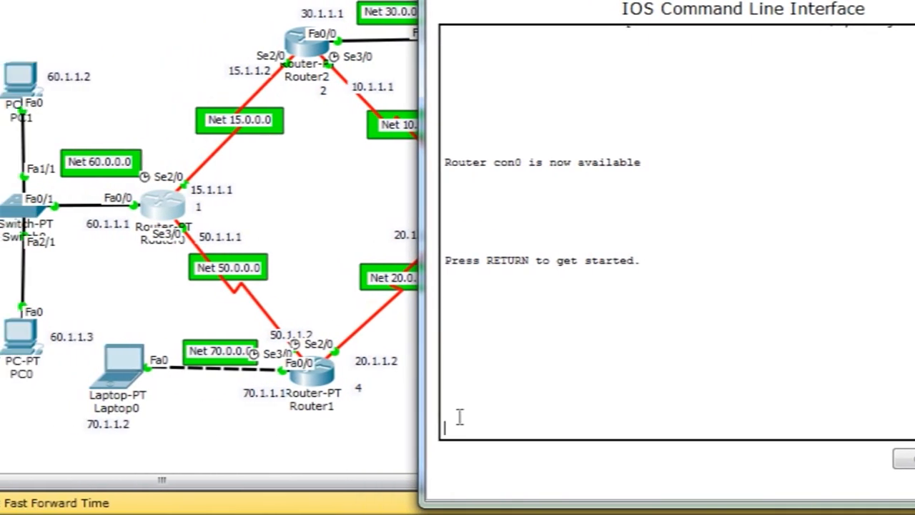
# - Enter privileged mode and global configuration mode on Router0 with ena and conf t
pyautogui.press('Return')
pyautogui.press('Return')
pyautogui.press('Return')
pyautogui.press('Return')
pyautogui.press('Return')
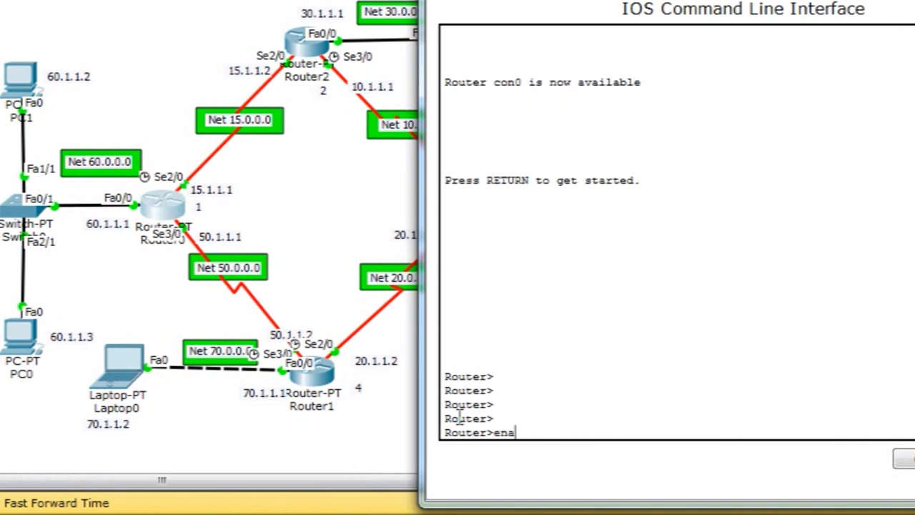
pyautogui.write('ena')
pyautogui.press('Return')
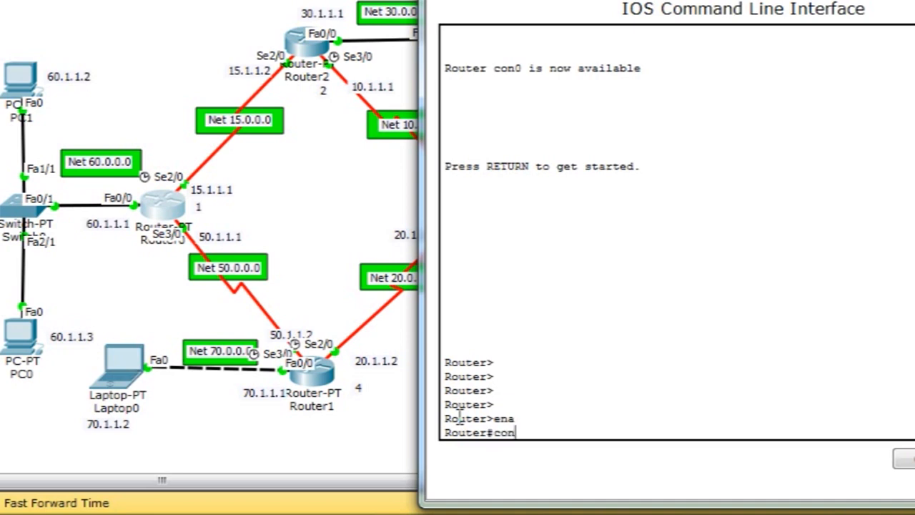
pyautogui.write('conf t')
pyautogui.press('Return')
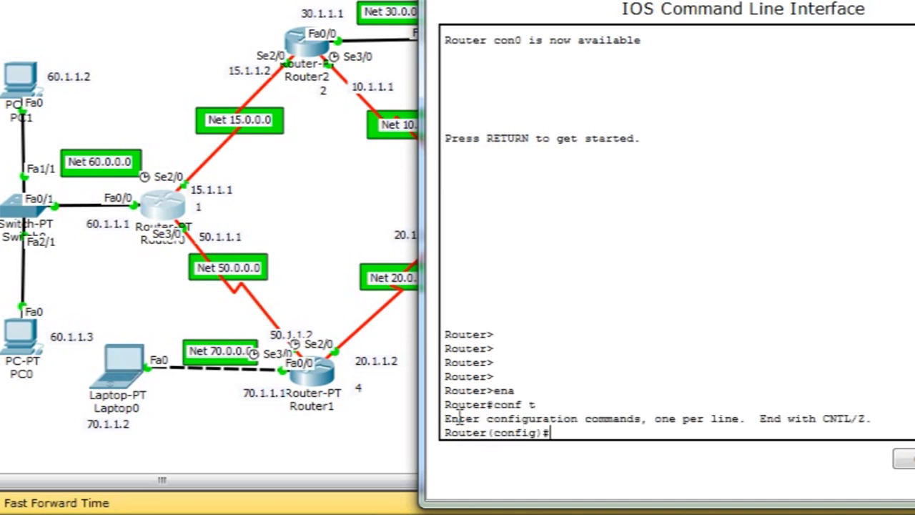
# - Start RIP routing configuration on Router0 with router rip
pyautogui.moveTo(579, 434); pyautogui.dragTo(447, 432)
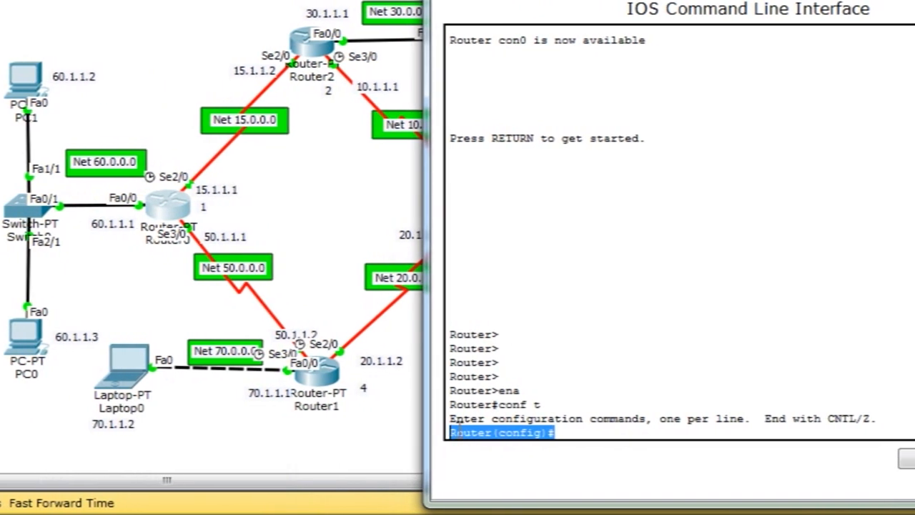
pyautogui.click(576, 433)
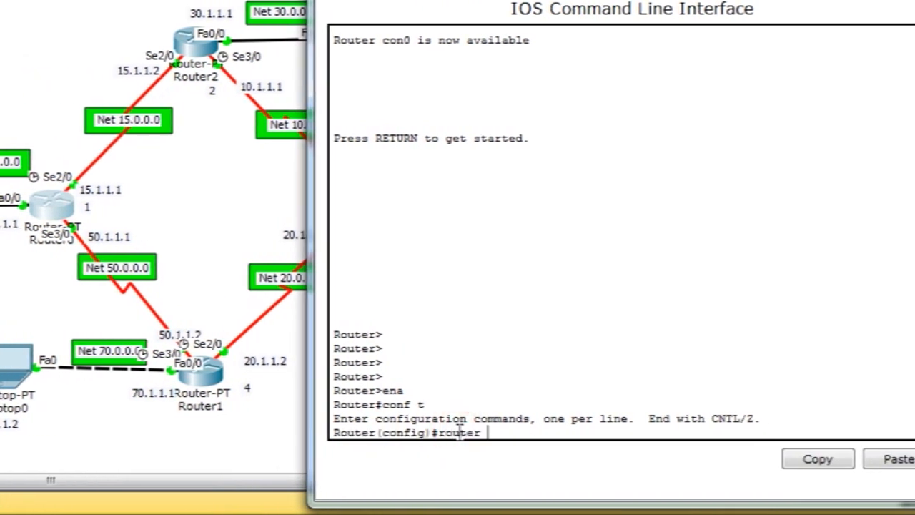
pyautogui.press('Return')
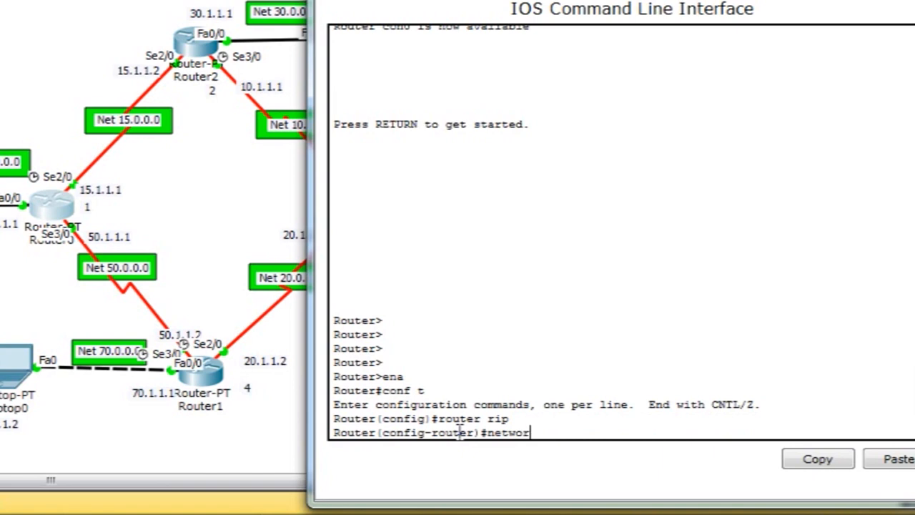
# - Advertise networks 15.0.0.0 and 50.0.0.0 in Router0's RIP configuration
pyautogui.moveTo(556, 433); pyautogui.dragTo(480, 432)
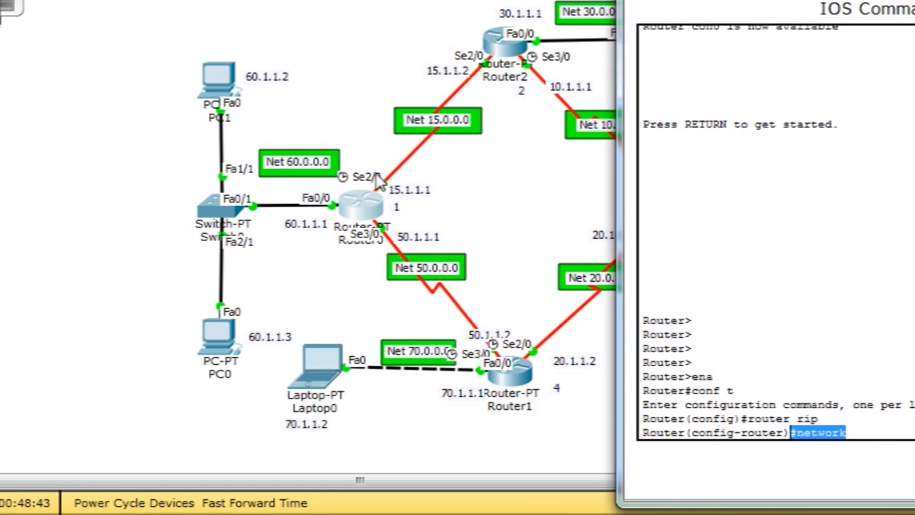
pyautogui.click(865, 431)
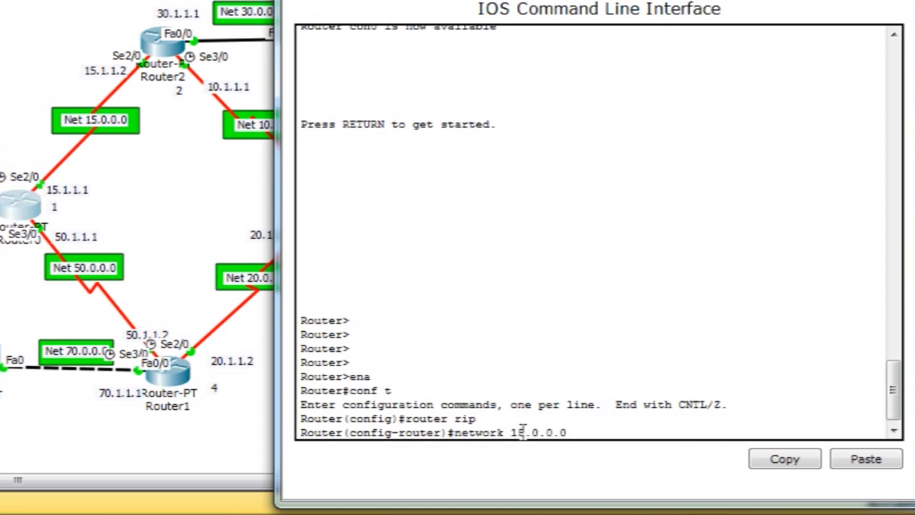
pyautogui.press('Return')
pyautogui.press('Up')
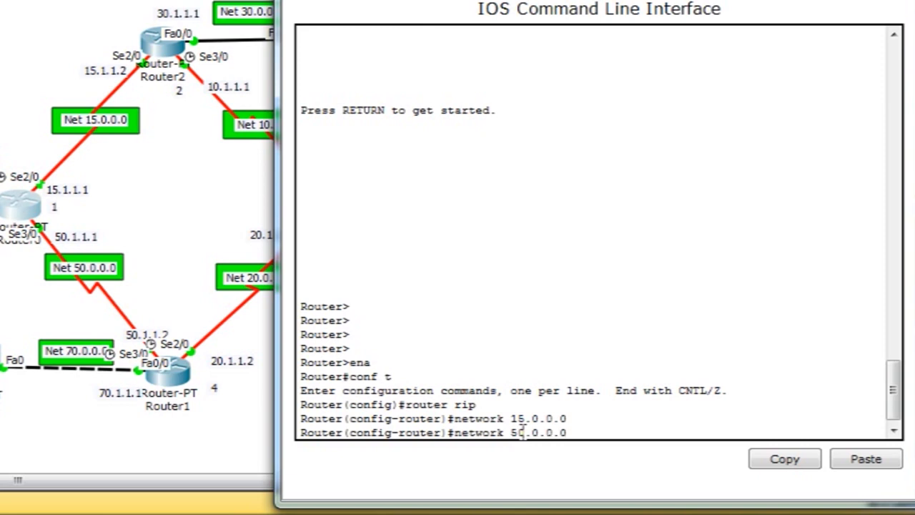
pyautogui.press('Return')
# - Advertise network 60.0.0.0 in Router0's RIP configuration
pyautogui.press('BackSpace')
pyautogui.press('BackSpace')
pyautogui.press('BackSpace')
pyautogui.press('BackSpace')
pyautogui.press('BackSpace')
pyautogui.press('BackSpace')
pyautogui.press('BackSpace')
pyautogui.press('BackSpace')
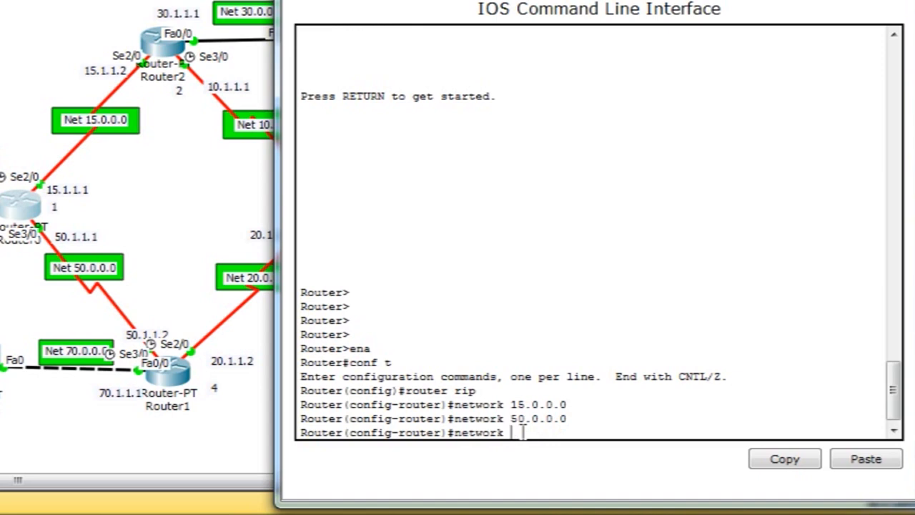
pyautogui.write('60.0.0.0')
pyautogui.press('Return')
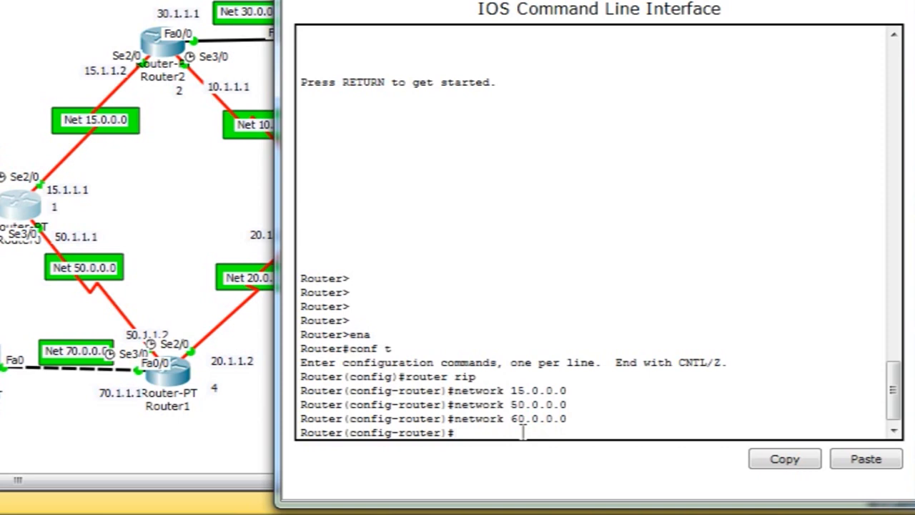
pyautogui.moveTo(515, 433); pyautogui.dragTo(358, 398)
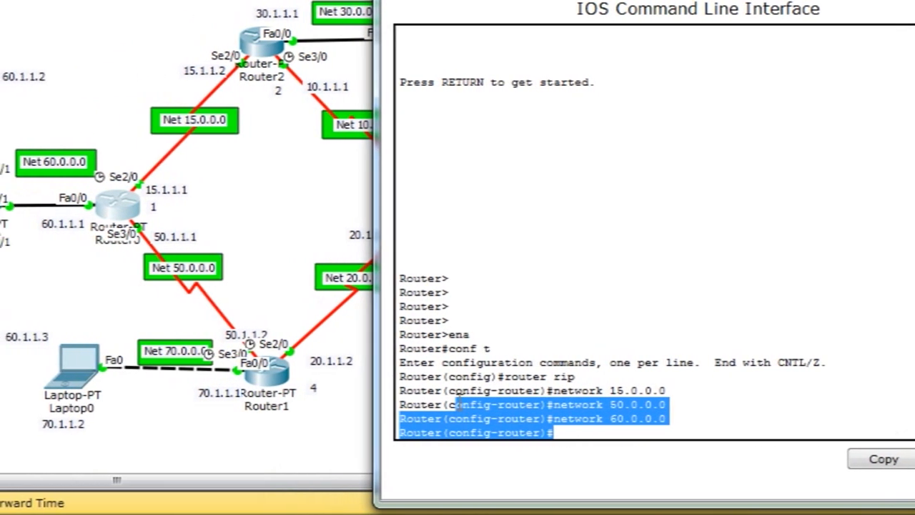
pyautogui.moveTo(456, 398); pyautogui.dragTo(400, 376)
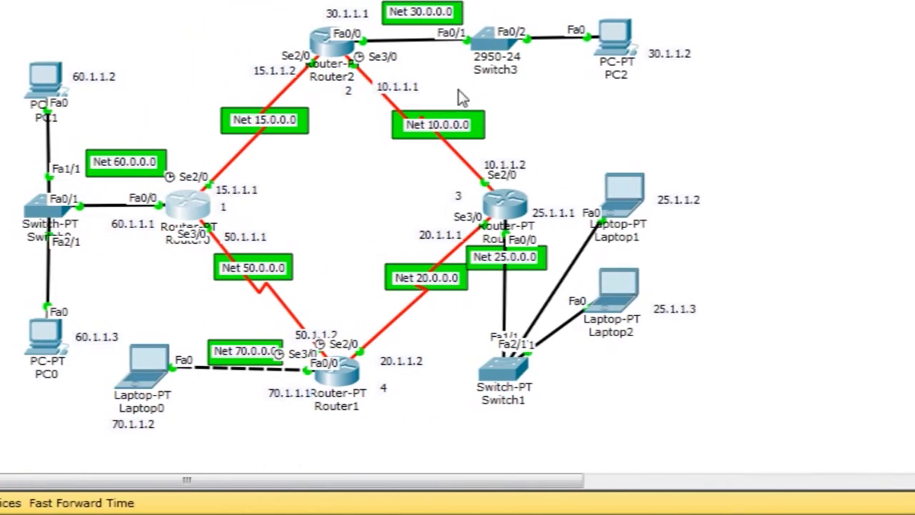
# - Open Router2's command line and enter privileged mode and global configuration mode with ena and conf t
pyautogui.click(336, 204)
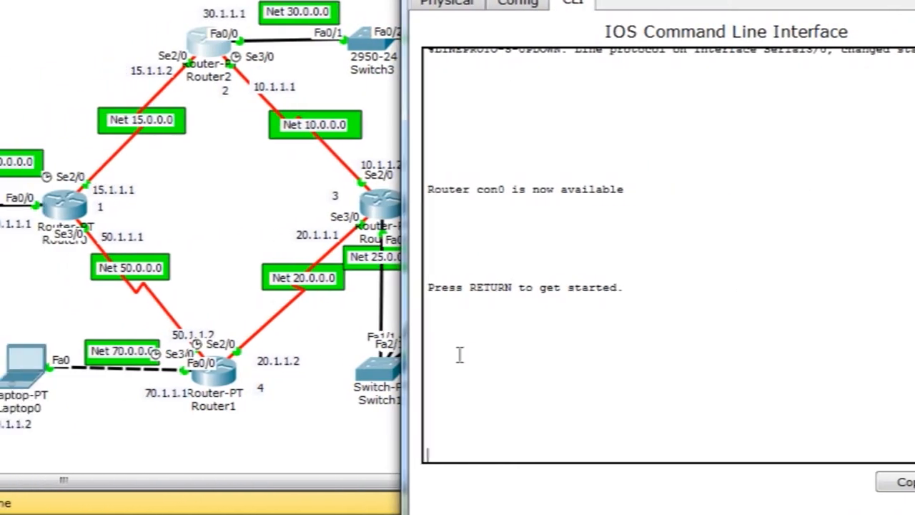
pyautogui.press('Return')
pyautogui.press('Return')
pyautogui.write('ena')
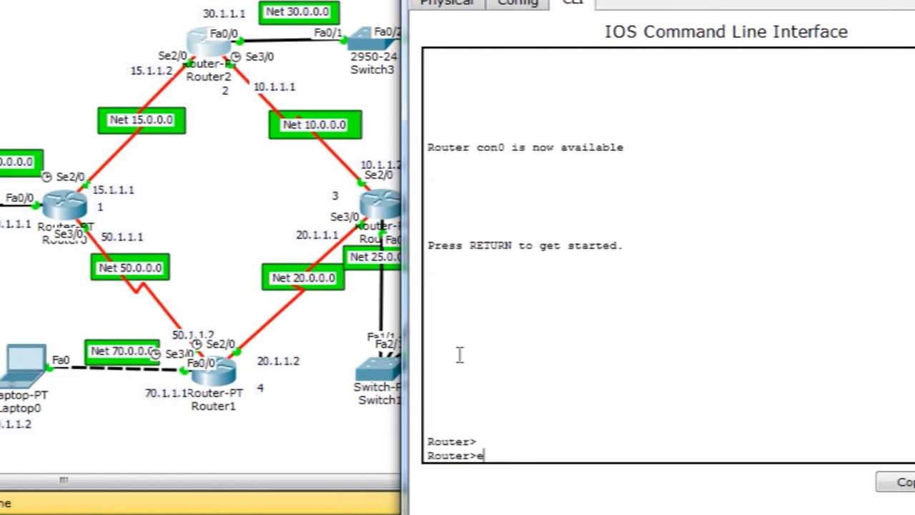
pyautogui.press('Return')
pyautogui.write('conf t')
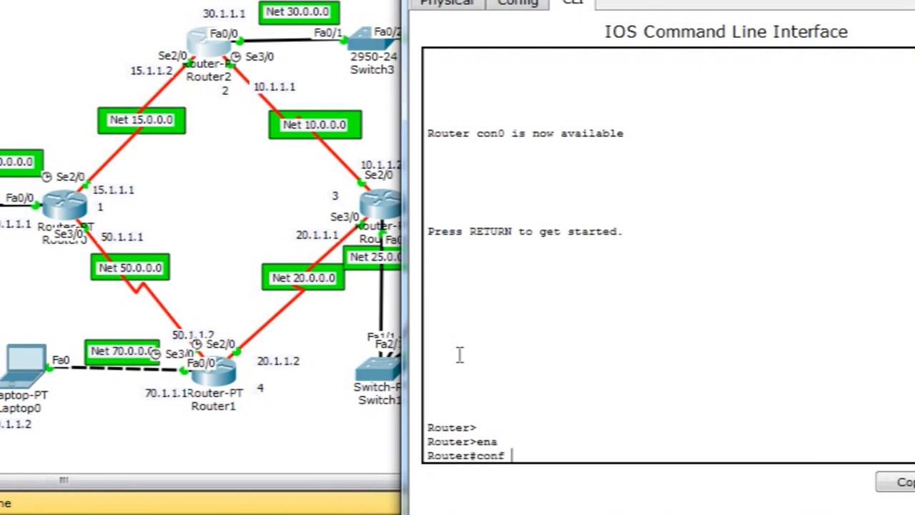
pyautogui.press('Return')
# - Start RIP routing on Router2 with router rip and advertise network 30.0.0.0
pyautogui.write('router ')
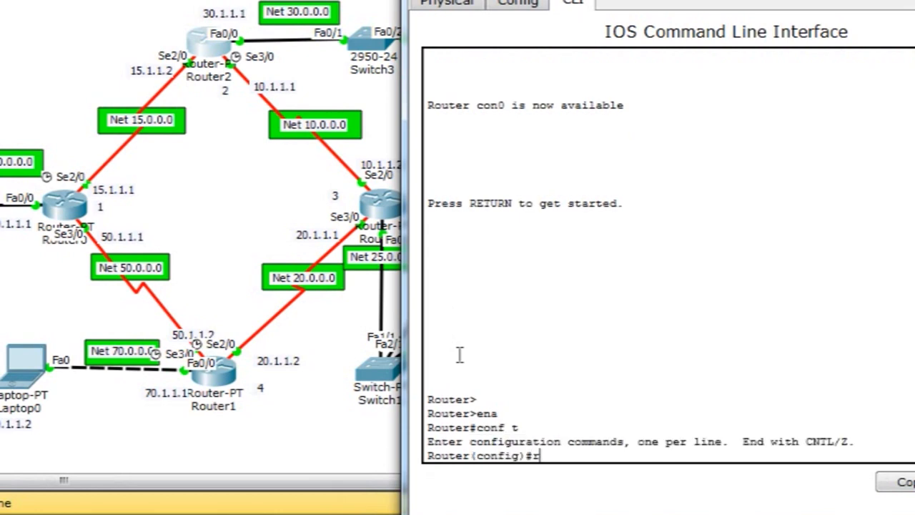
pyautogui.write('rip')
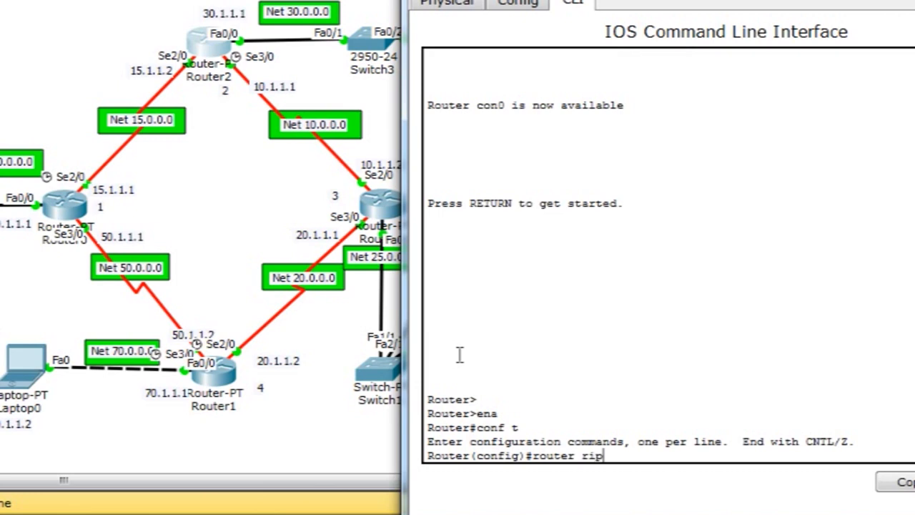
pyautogui.press('Return')
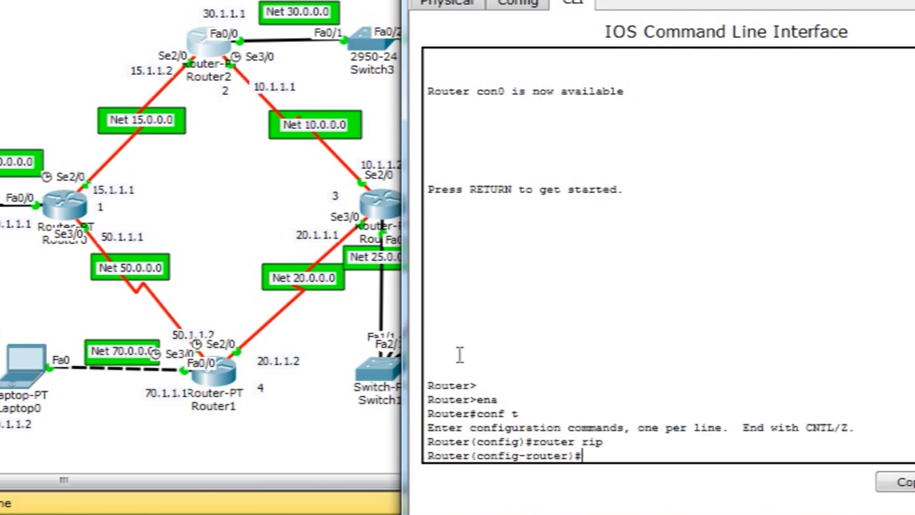
pyautogui.write('network')
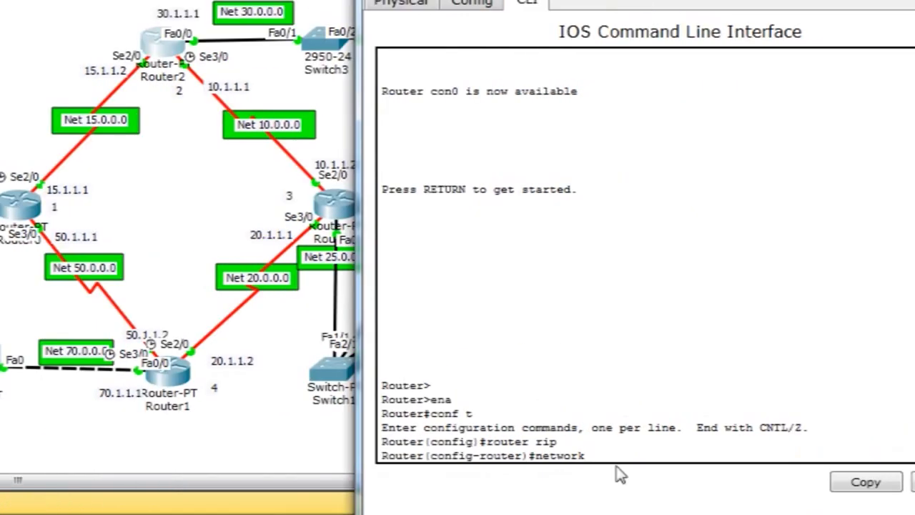
pyautogui.write('30.0.0.0')
pyautogui.press('Return')
# - Advertise network 10.0.0.0 in Router2's RIP configuration
pyautogui.press('Up')
pyautogui.press('BackSpace')
pyautogui.press('BackSpace')
pyautogui.press('BackSpace')
pyautogui.press('BackSpace')
pyautogui.press('BackSpace')
pyautogui.press('BackSpace')
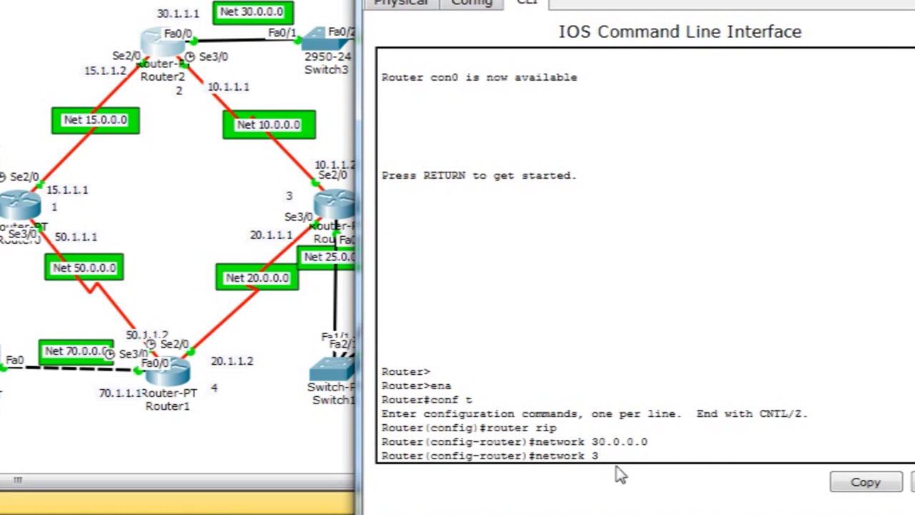
pyautogui.write('10.0.0.0')
pyautogui.press('Return')
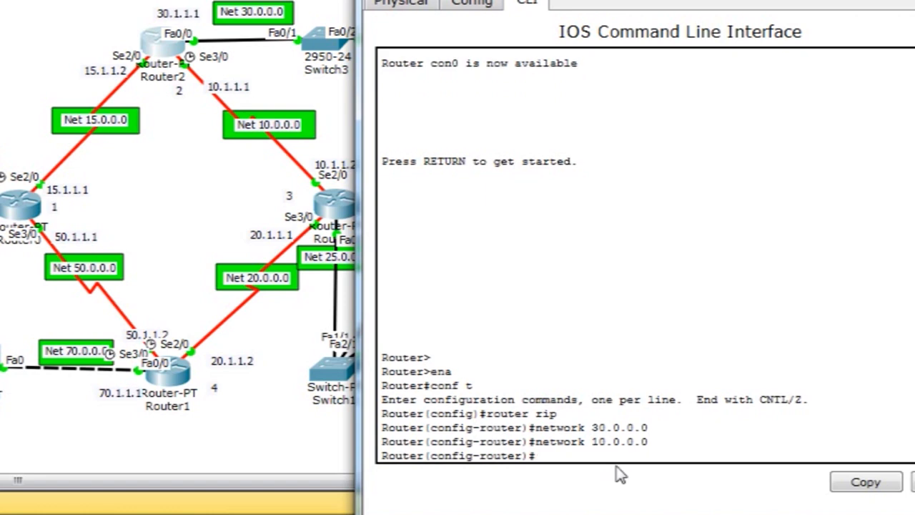
# - Advertise network 15.0.0.0 in Router2's RIP configuration
pyautogui.press('Up')
pyautogui.press('BackSpace')
pyautogui.press('BackSpace')
pyautogui.press('BackSpace')
pyautogui.press('BackSpace')
pyautogui.press('BackSpace')
pyautogui.press('BackSpace')
pyautogui.press('BackSpace')
pyautogui.write('15.0.0.0')
pyautogui.press('Return')
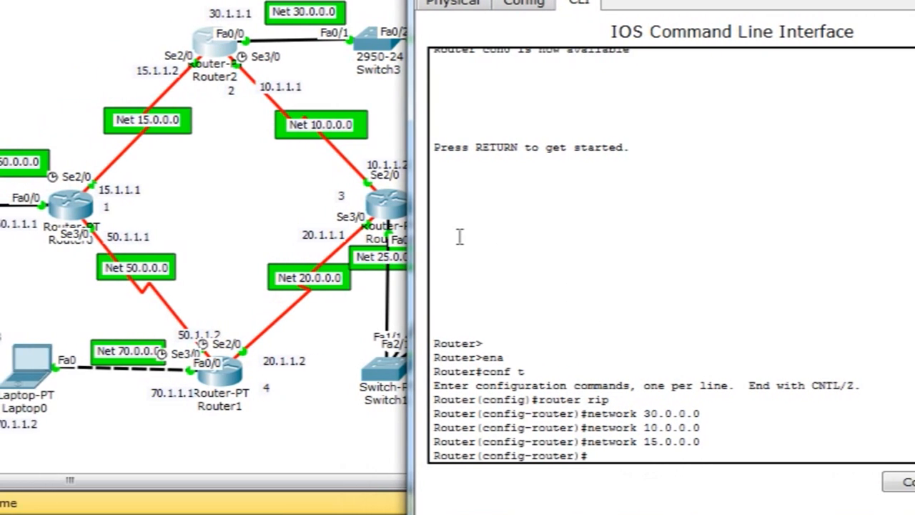
# - Open the command line of the router labelled 3 and return from interface to global configuration mode with ex
pyautogui.click(334, 209)
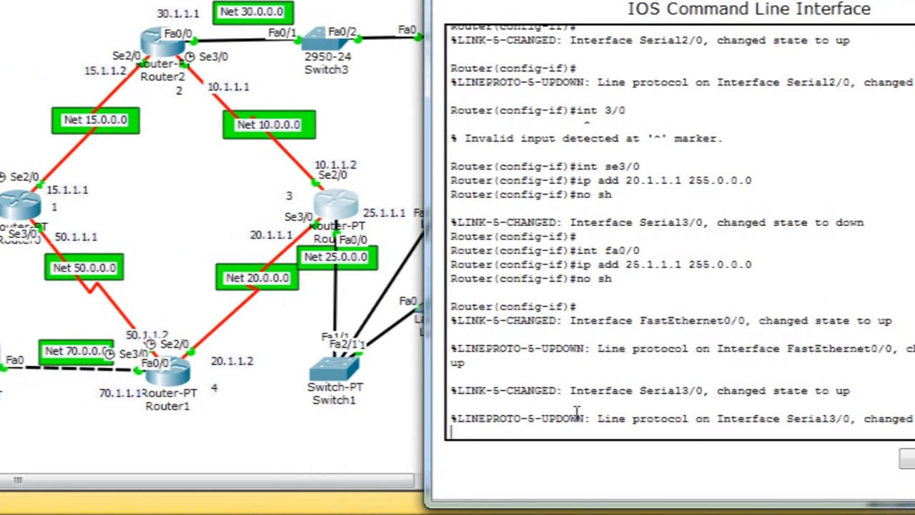
pyautogui.press('Return')
pyautogui.press('Return')
pyautogui.press('Return')
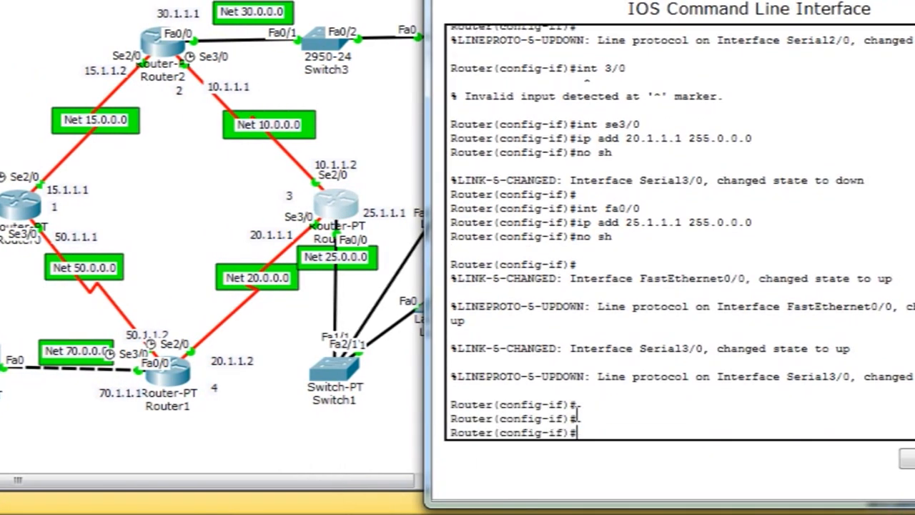
pyautogui.moveTo(607, 433); pyautogui.dragTo(453, 434)
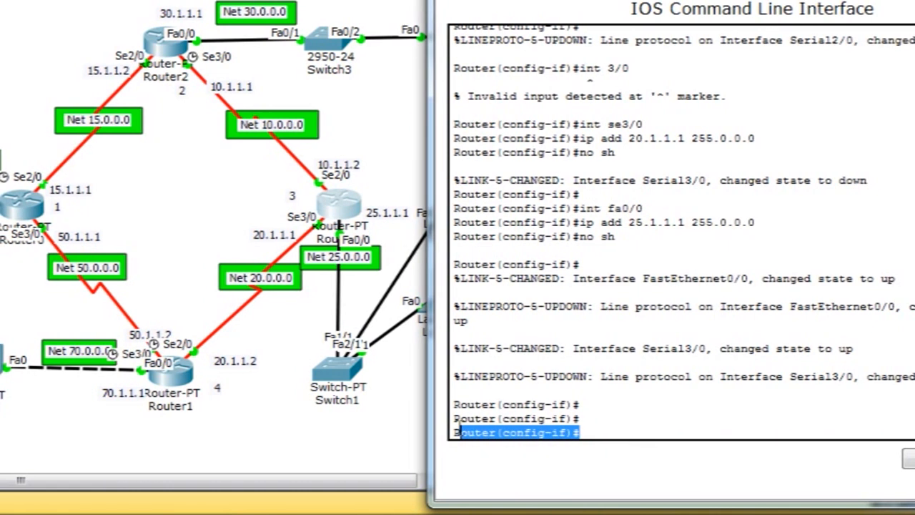
pyautogui.click(546, 430)
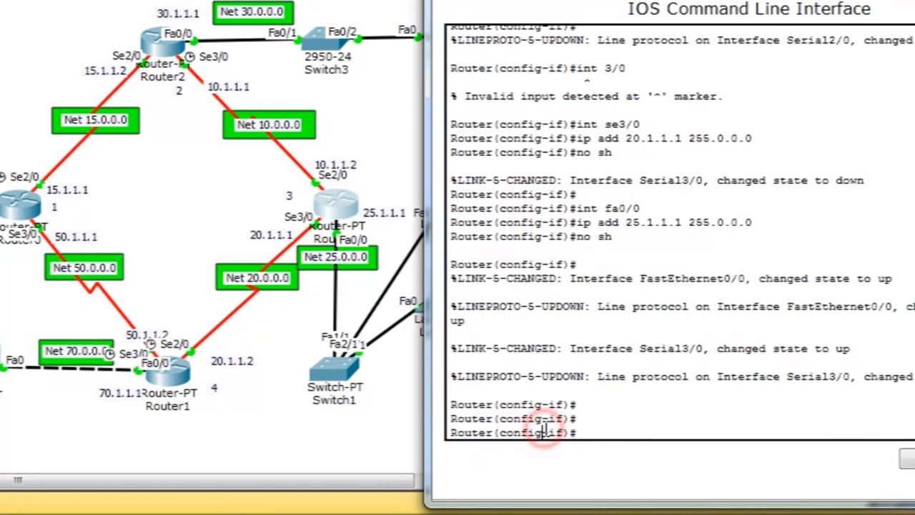
pyautogui.moveTo(506, 430); pyautogui.dragTo(578, 432)
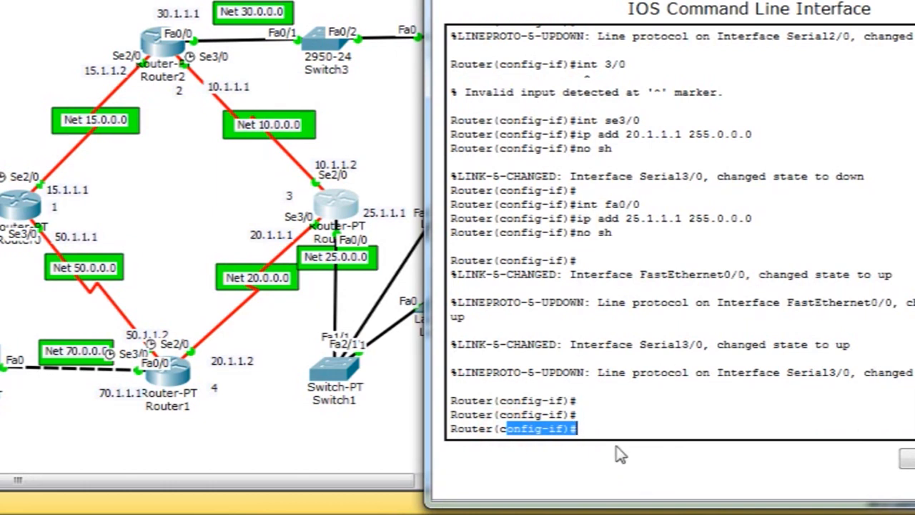
pyautogui.click(608, 422)
pyautogui.write('ex')
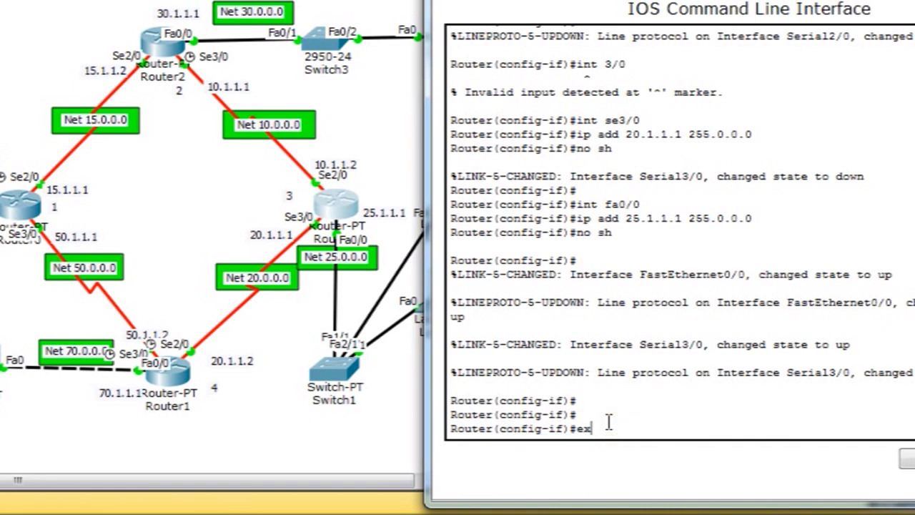
pyautogui.press('Return')
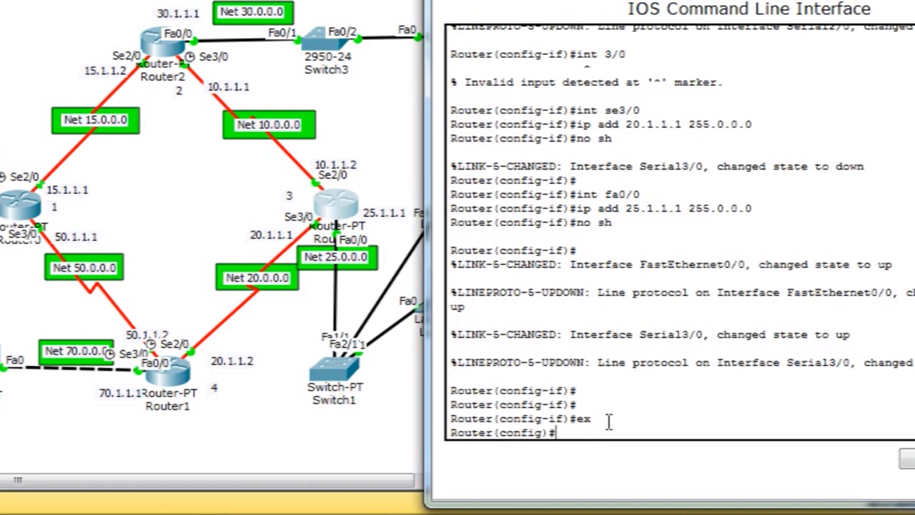
# - Start RIP routing on the router labelled 3 with router rip and advertise network 10.0.0.0
pyautogui.write('router rip')
pyautogui.press('Return')
pyautogui.write('network')
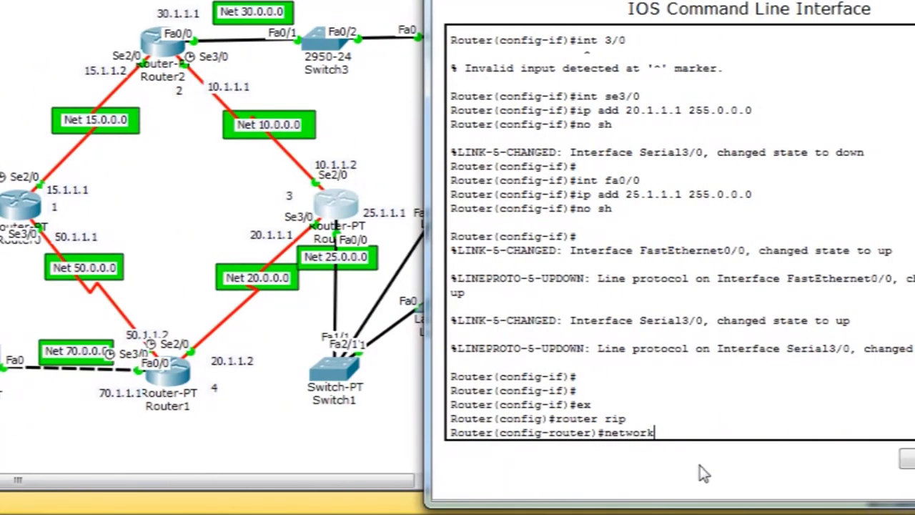
pyautogui.write('10.0.0.0')
pyautogui.press('Return')
# - Advertise network 25.0.0.0 in the RIP configuration of the router labelled 3
pyautogui.press('Up')
pyautogui.press('BackSpace')
pyautogui.press('BackSpace')
pyautogui.press('BackSpace')
pyautogui.press('BackSpace')
pyautogui.press('BackSpace')
pyautogui.press('BackSpace')
pyautogui.press('BackSpace')
pyautogui.press('BackSpace')
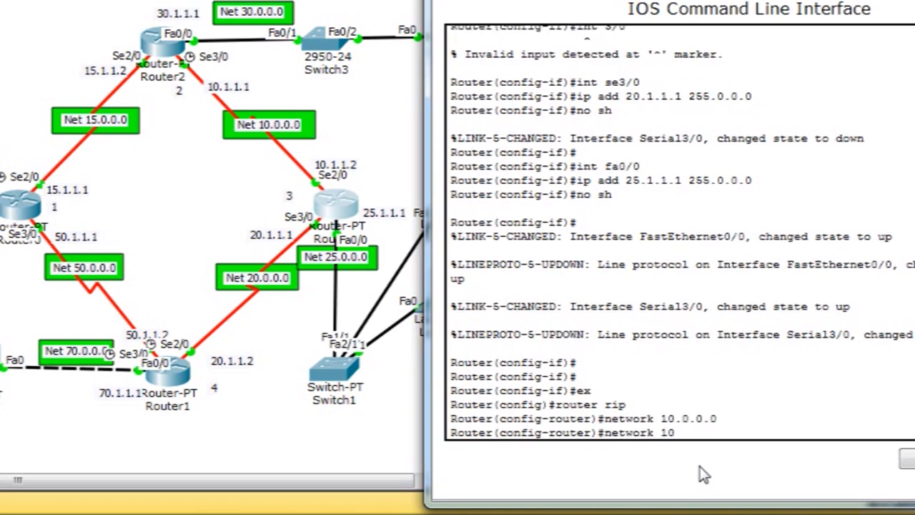
pyautogui.write('25.0.0.0')
pyautogui.press('Return')
# - Advertise network 20.0.0.0 in the RIP configuration of the router labelled 3
pyautogui.press('Up')
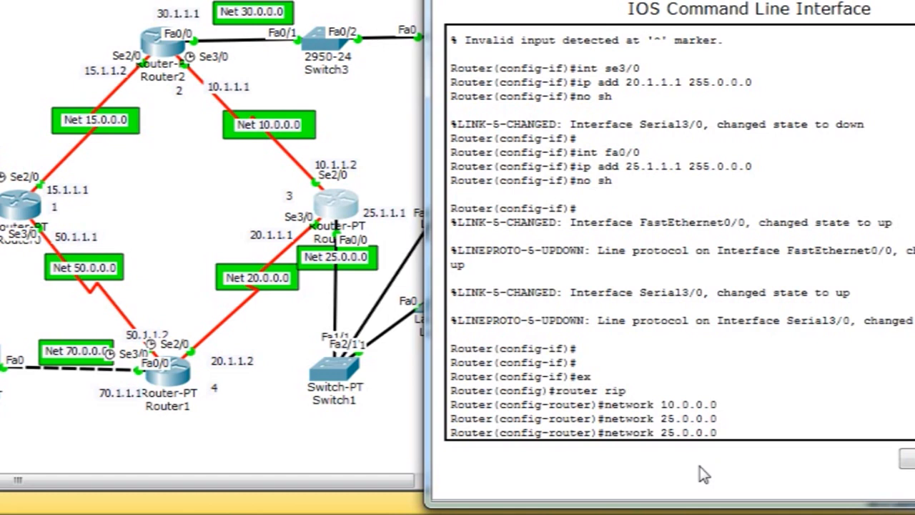
pyautogui.press('BackSpace')
pyautogui.press('BackSpace')
pyautogui.press('BackSpace')
pyautogui.press('BackSpace')
pyautogui.press('BackSpace')
pyautogui.press('BackSpace')
pyautogui.press('BackSpace')
pyautogui.write('0.0.0.0')
pyautogui.press('Return')
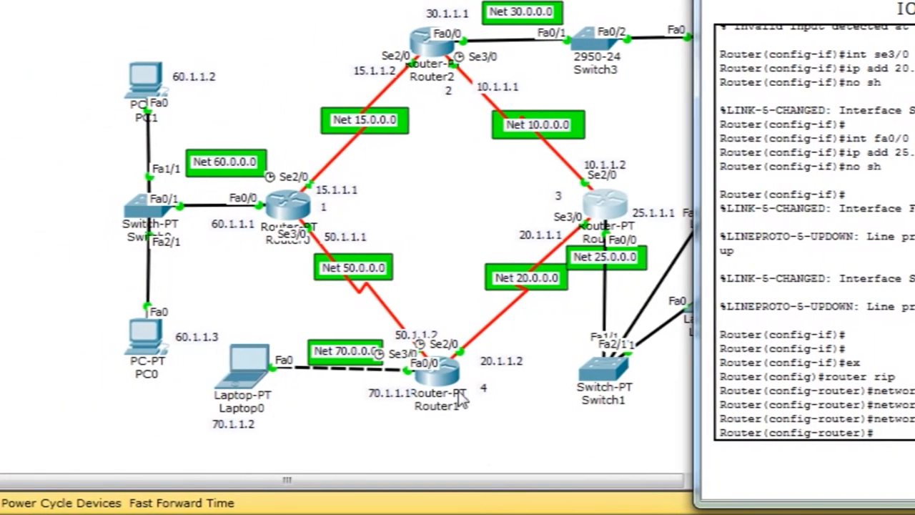
# - Open Router1's command line and return from interface to global configuration mode with ex
pyautogui.click(459, 399)
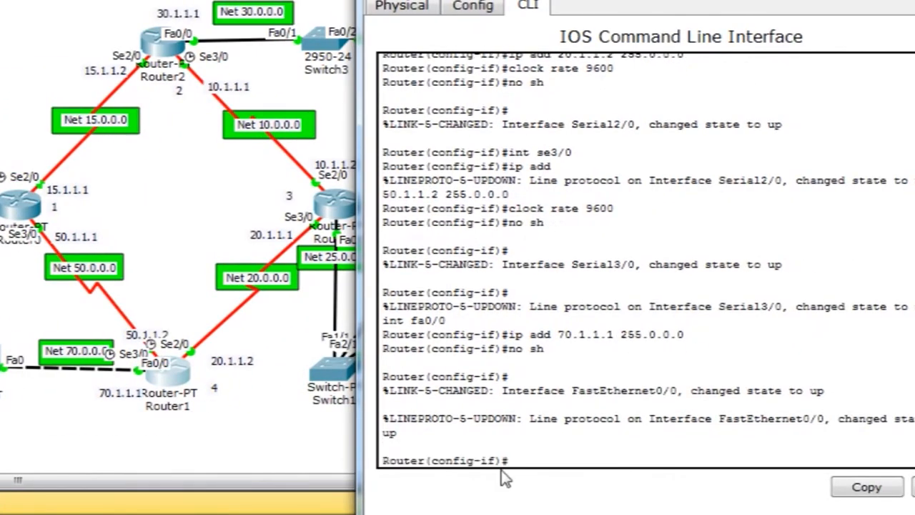
pyautogui.press('Return')
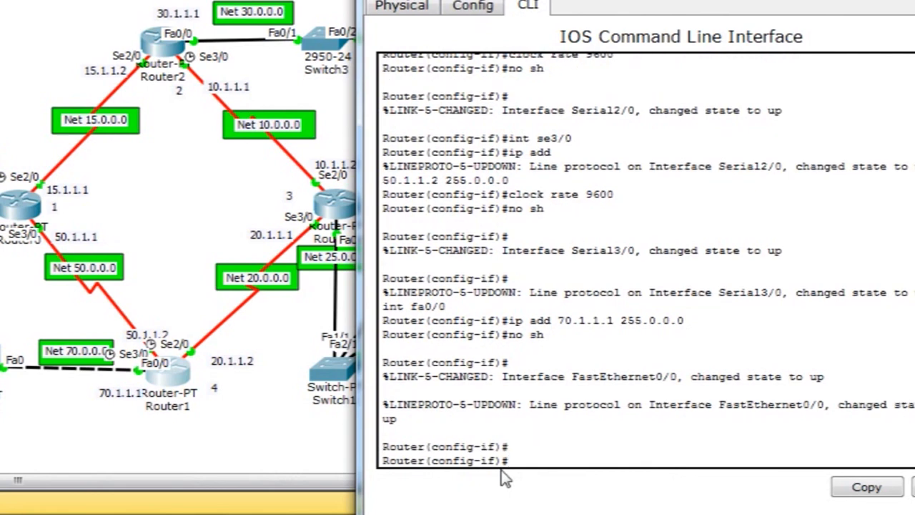
pyautogui.write('ex')
pyautogui.press('Return')
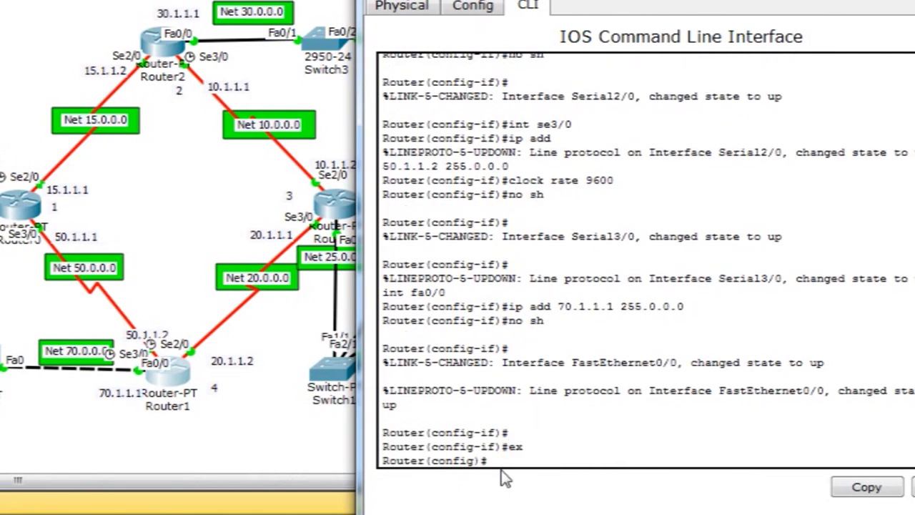
# - Start RIP routing on Router1 with router rip and advertise network 20.0.0.0
pyautogui.write('router rip')
pyautogui.press('Return')
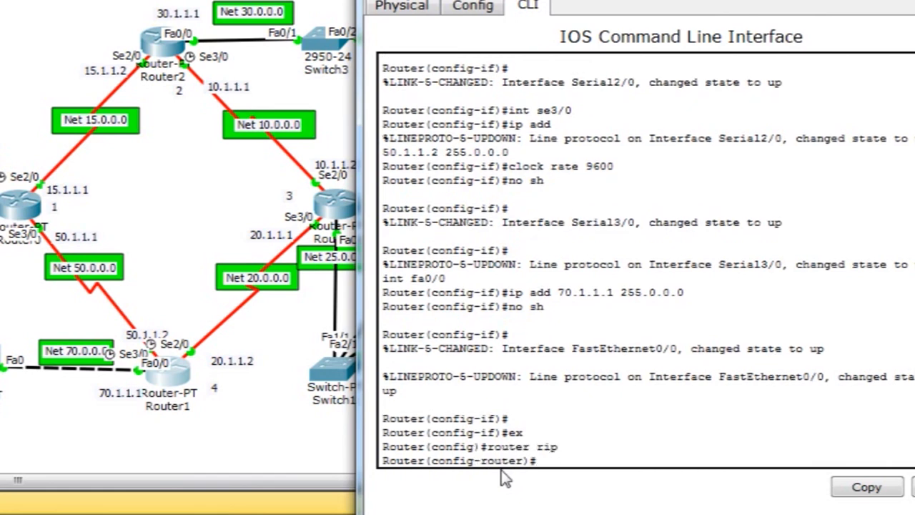
pyautogui.write('networ')
pyautogui.write('20.0.0.0')
pyautogui.press('Return')
# - Advertise network 50.0.0.0 in Router1's RIP configuration
pyautogui.press('Up')
pyautogui.press('BackSpace')
pyautogui.press('BackSpace')
pyautogui.press('BackSpace')
pyautogui.press('BackSpace')
pyautogui.press('BackSpace')
pyautogui.press('BackSpace')
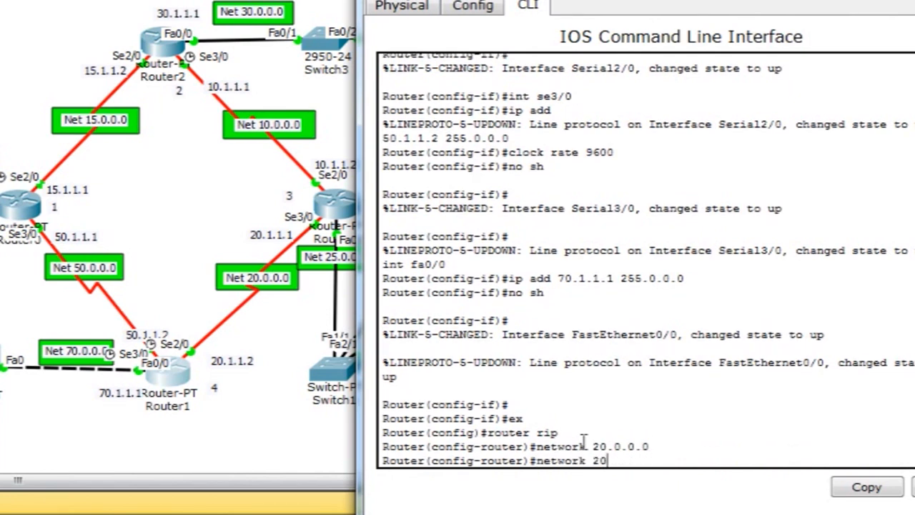
pyautogui.press('BackSpace')
pyautogui.press('BackSpace')
pyautogui.write('50.0.0.0')
pyautogui.press('Return')
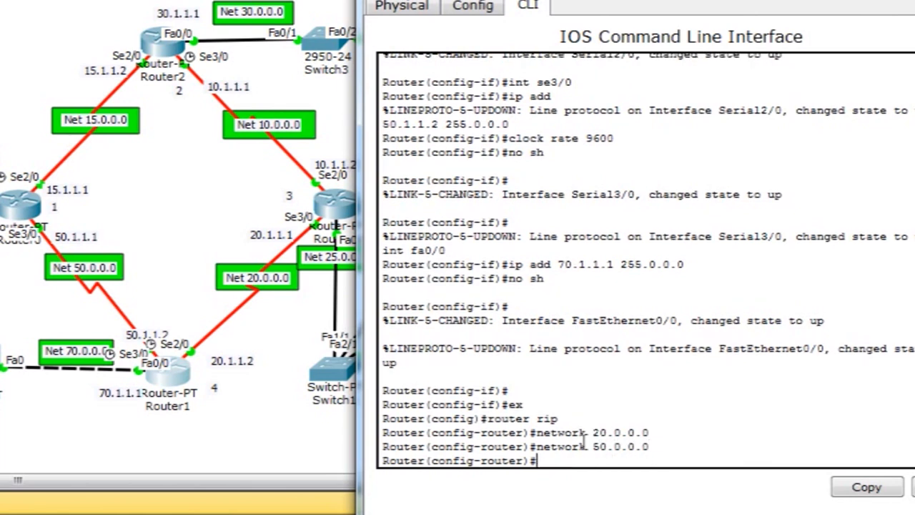
# - Advertise network 70.0.0.0 in Router1's RIP configuration
pyautogui.press('Up')
pyautogui.press('BackSpace')
pyautogui.press('BackSpace')
pyautogui.press('BackSpace')
pyautogui.press('BackSpace')
pyautogui.press('BackSpace')
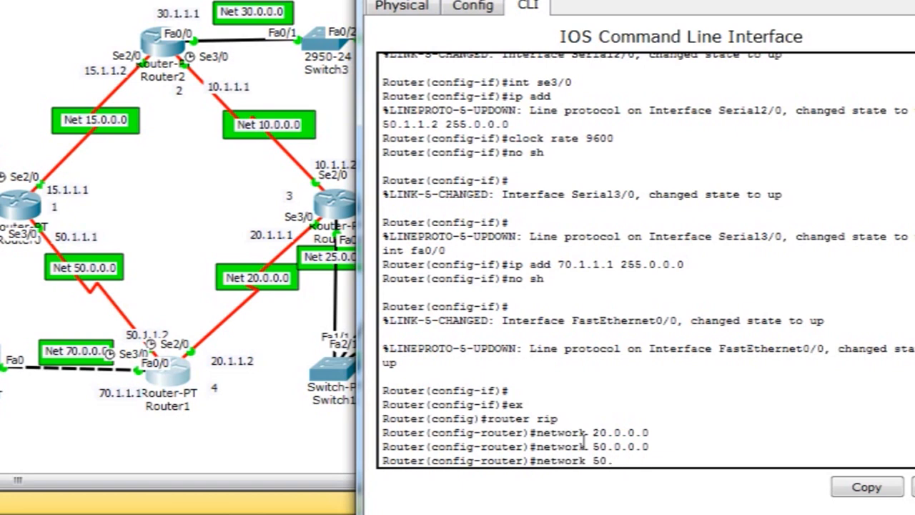
pyautogui.press('BackSpace')
pyautogui.press('BackSpace')
pyautogui.press('BackSpace')
pyautogui.write('70.0.0.0')
pyautogui.press('Return')
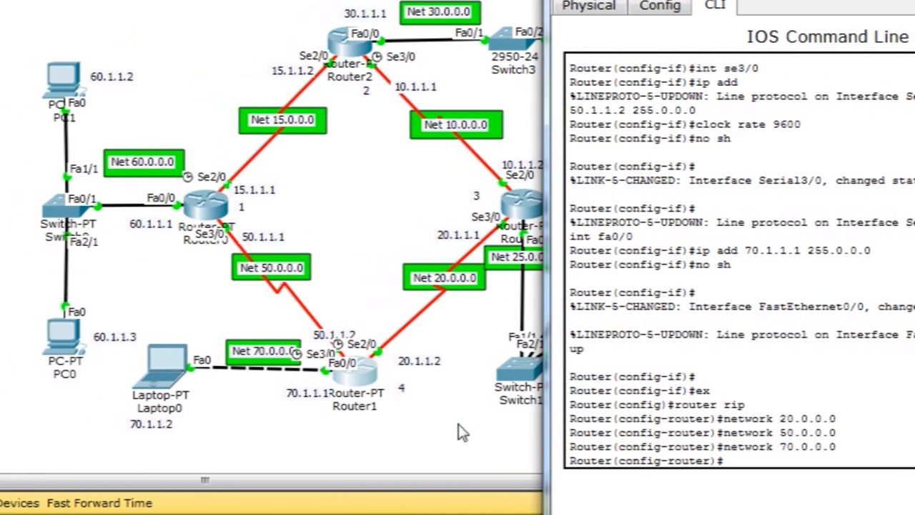
# - Leave Router1's configuration window and send a simple PDU from Laptop1 to Laptop2
pyautogui.click(251, 442)
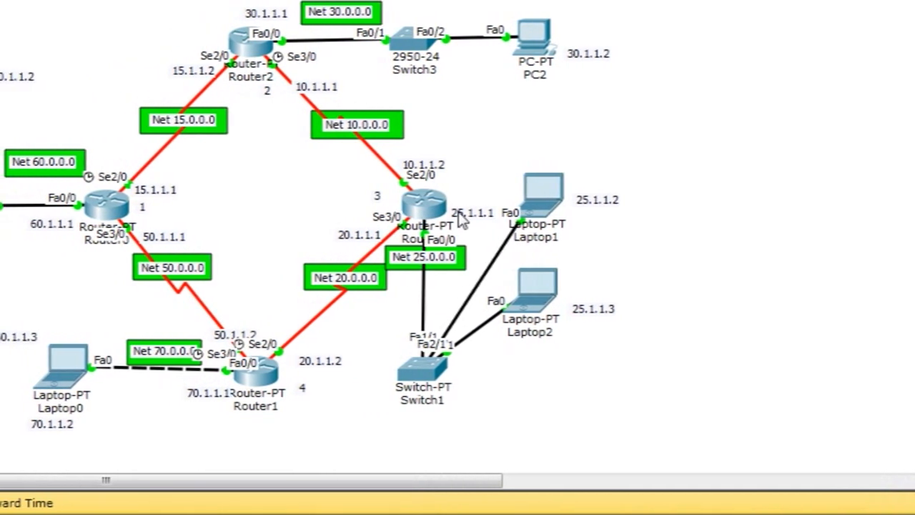
pyautogui.click(609, 409)
pyautogui.click(893, 286)
pyautogui.click(457, 202)
pyautogui.click(465, 293)
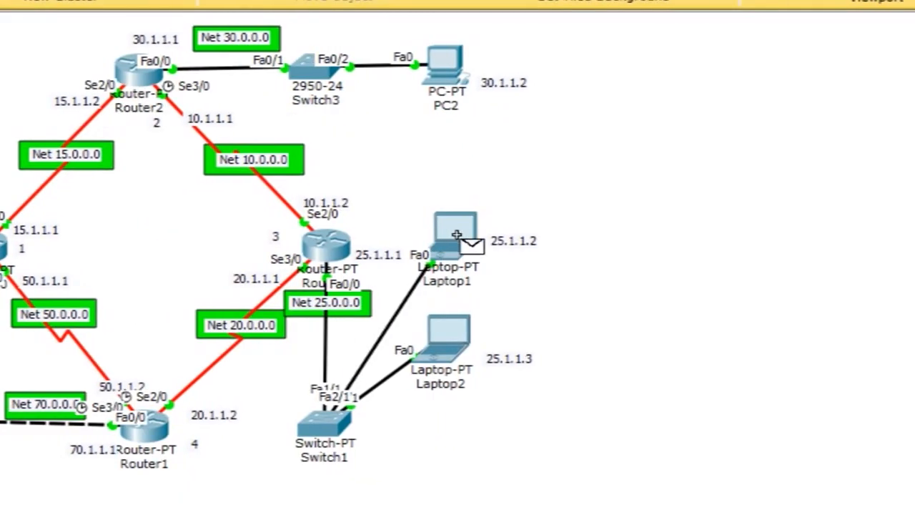
# - Send a simple PDU from Laptop1 to PC2 and fire it again
pyautogui.click(457, 236)
pyautogui.click(453, 65)
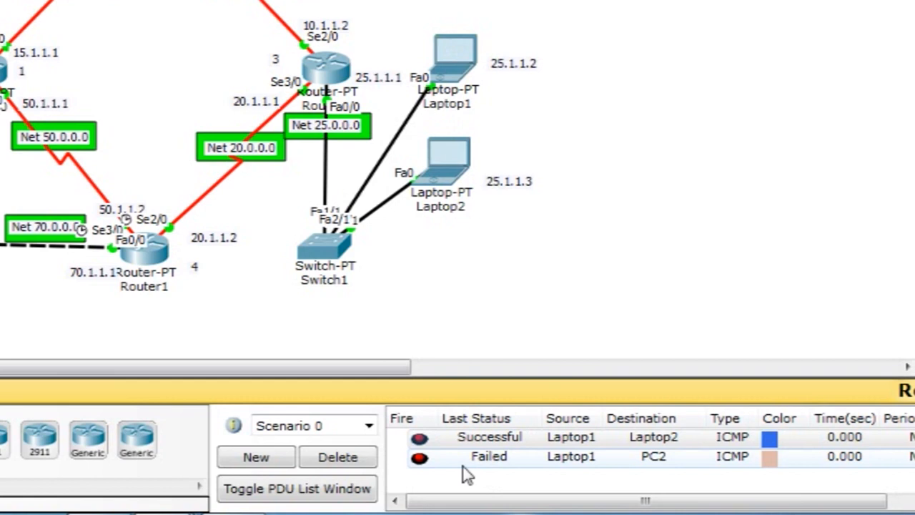
pyautogui.click(420, 458)
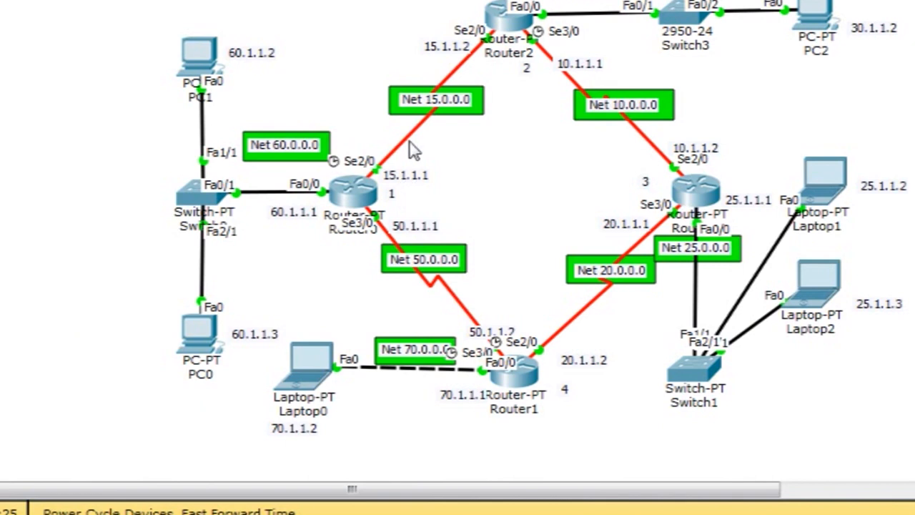
pyautogui.moveTo(370, 78); pyautogui.dragTo(500, 96)
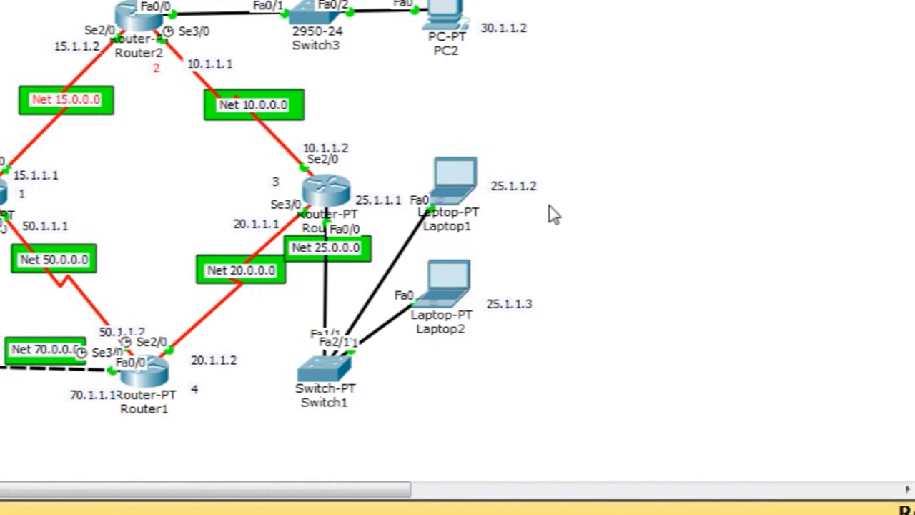
pyautogui.click(647, 437)
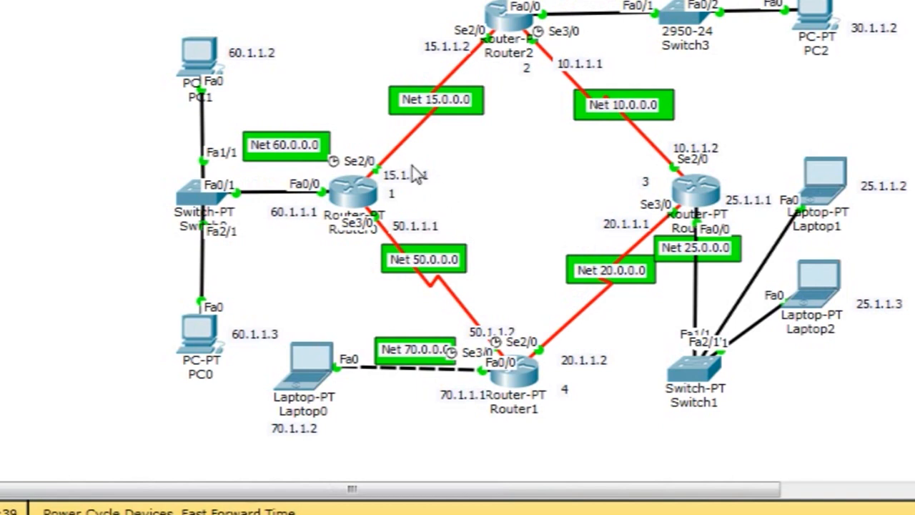
pyautogui.click(640, 326)
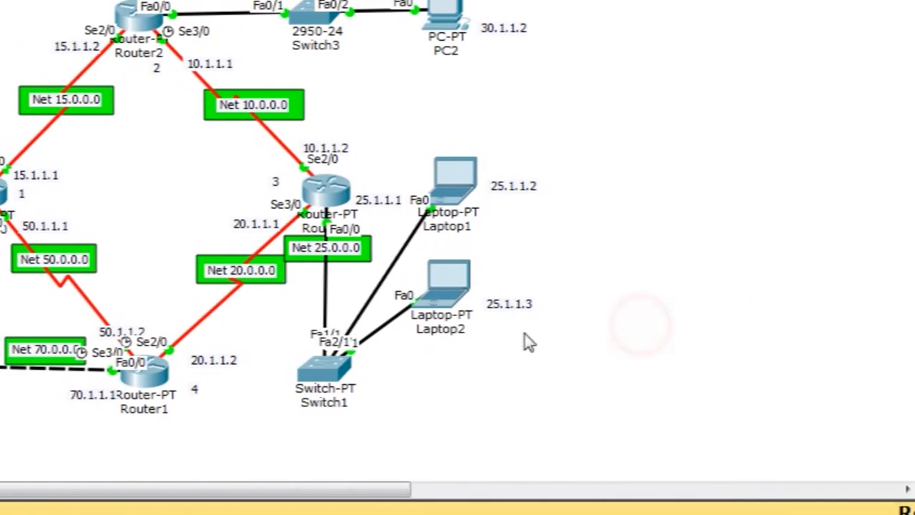
pyautogui.click(657, 374)
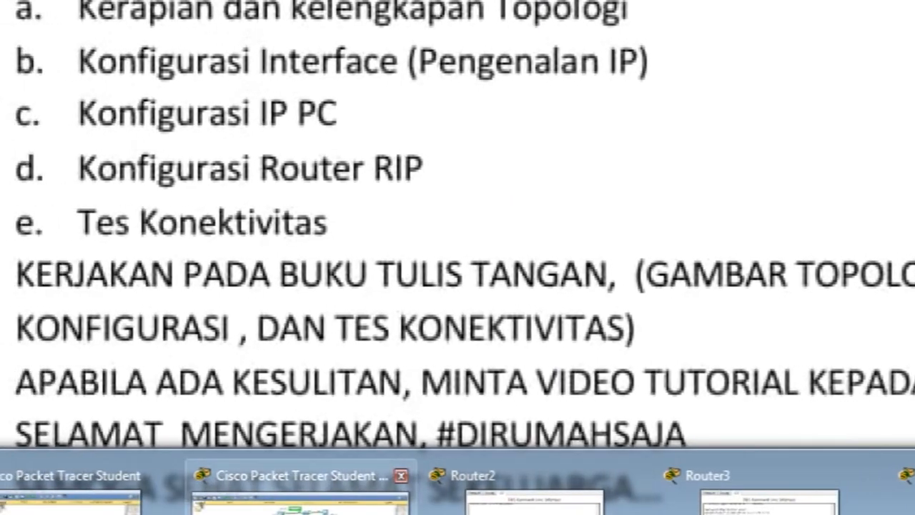
# - Switch back to the Cisco Packet Tracer topology and test connectivity with a simple PDU from Laptop1 to PC1
pyautogui.click(296, 504)
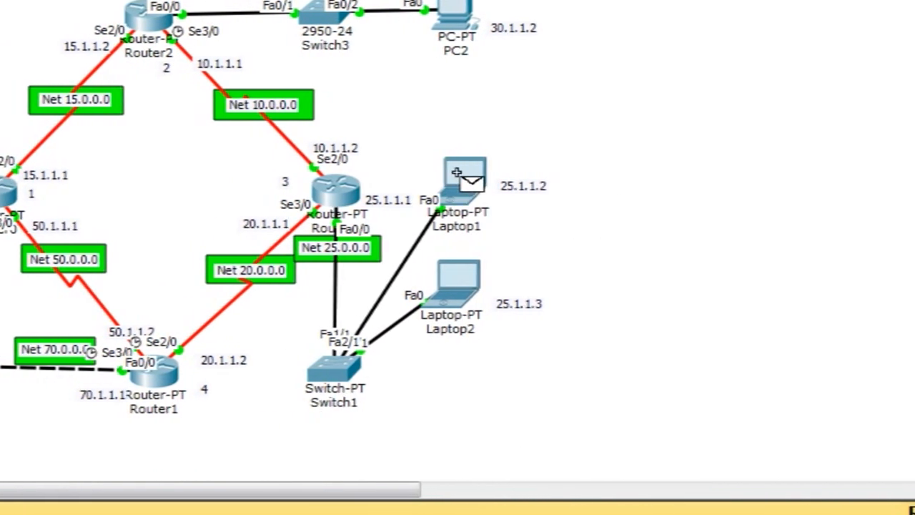
pyautogui.click(447, 171)
pyautogui.click(204, 50)
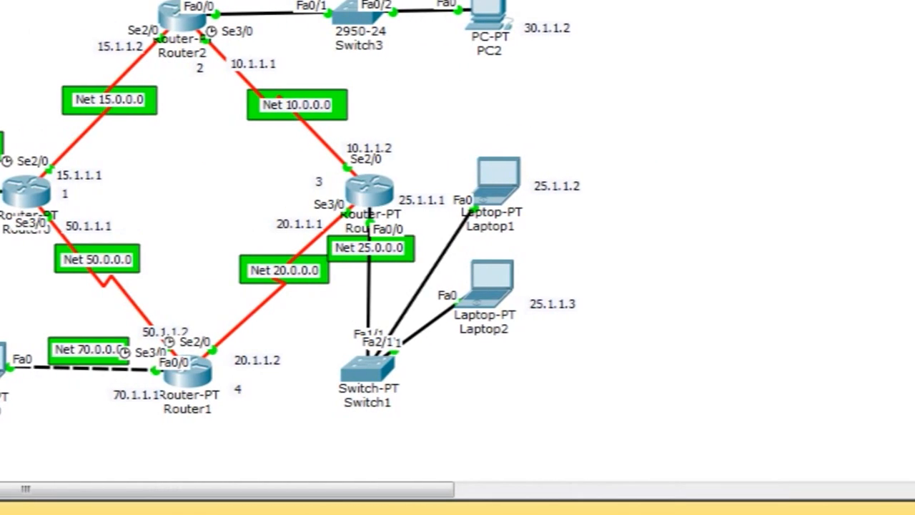
pyautogui.click(462, 460)
# - Send a simple PDU from Laptop1 to PC0, then fire the PC1 and PC0 PDUs again
pyautogui.press('p')
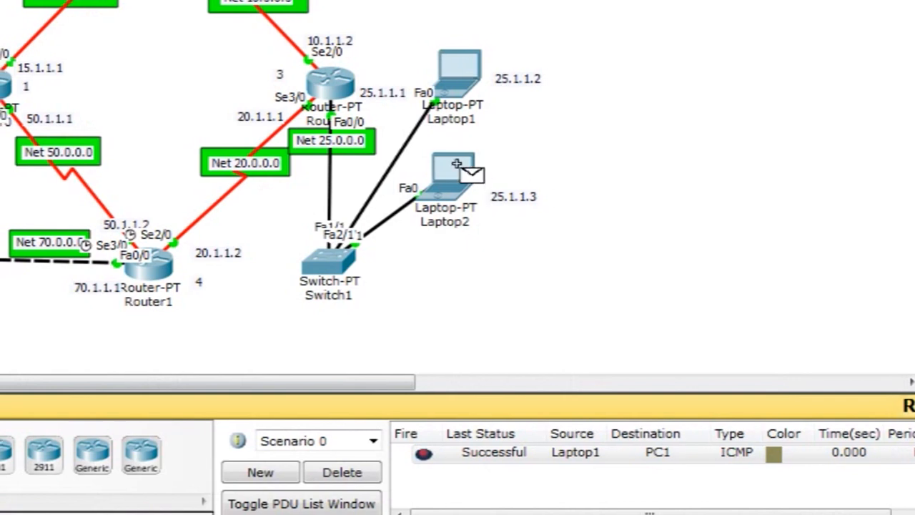
pyautogui.click(458, 72)
pyautogui.click(190, 227)
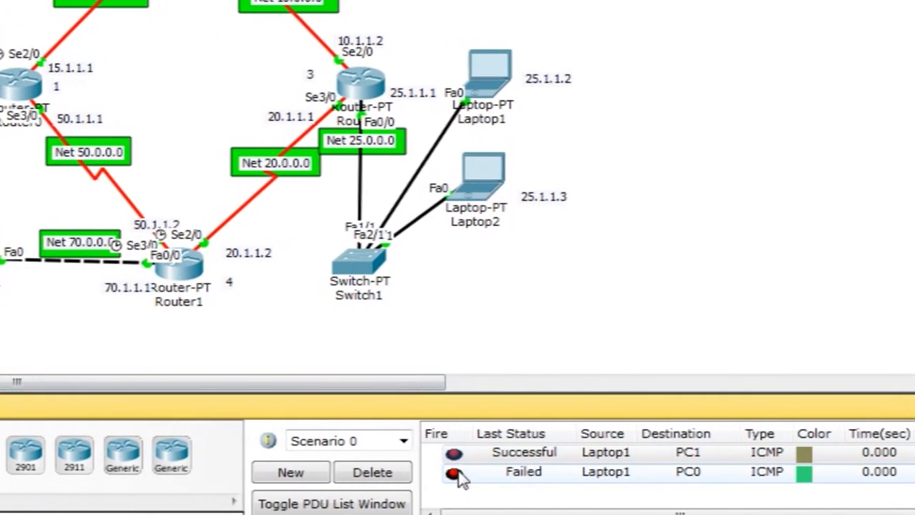
pyautogui.click(453, 457)
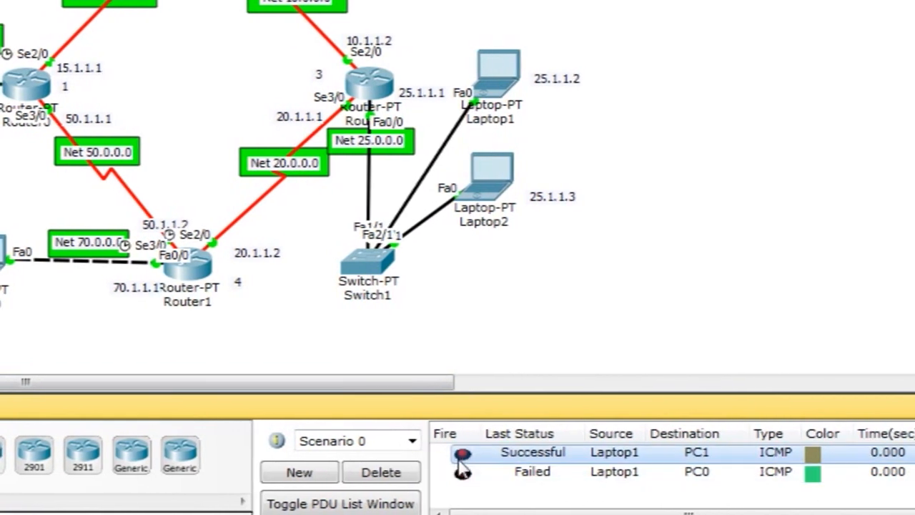
pyautogui.click(462, 471)
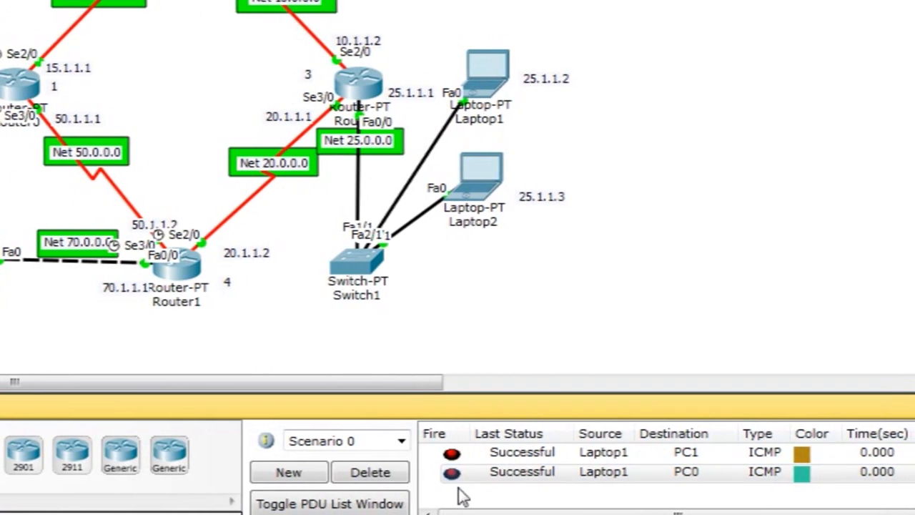
# - Send a simple PDU from Laptop2 to Laptop0 and fire it again
pyautogui.click(326, 266)
pyautogui.click(789, 491)
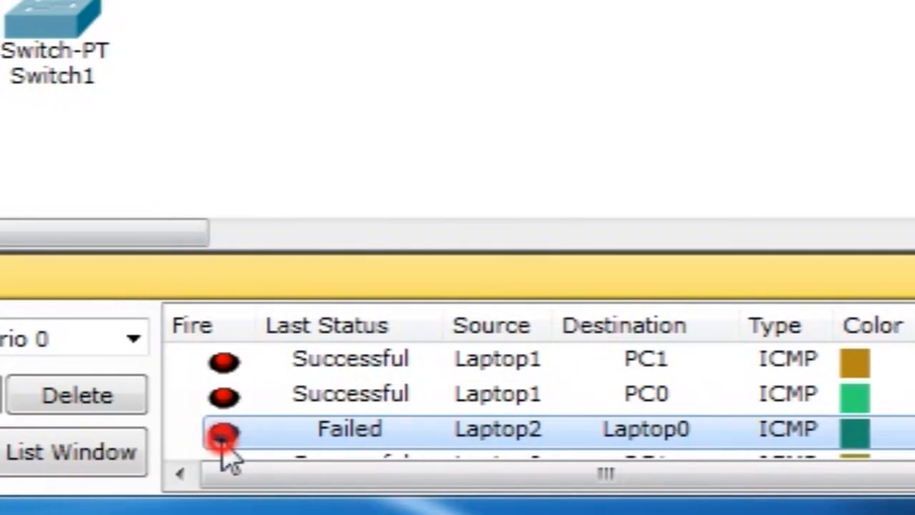
pyautogui.click(223, 436)
pyautogui.click(490, 30)
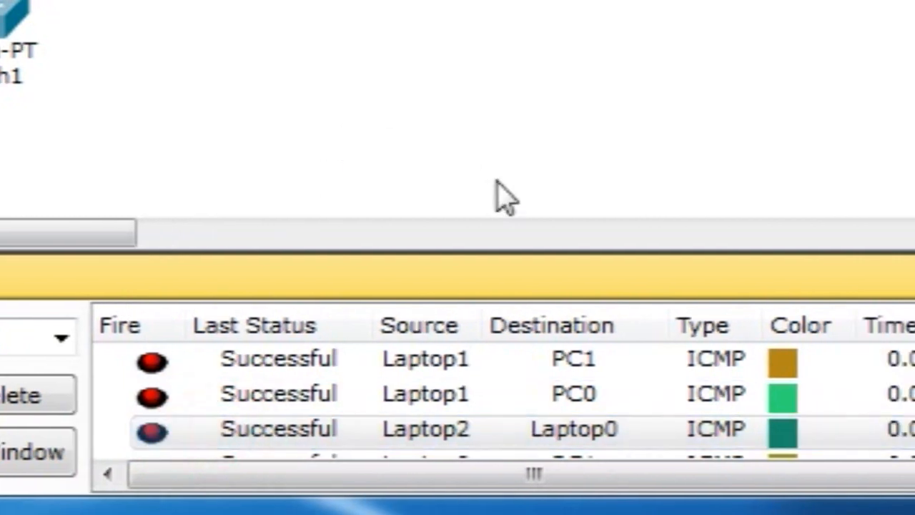